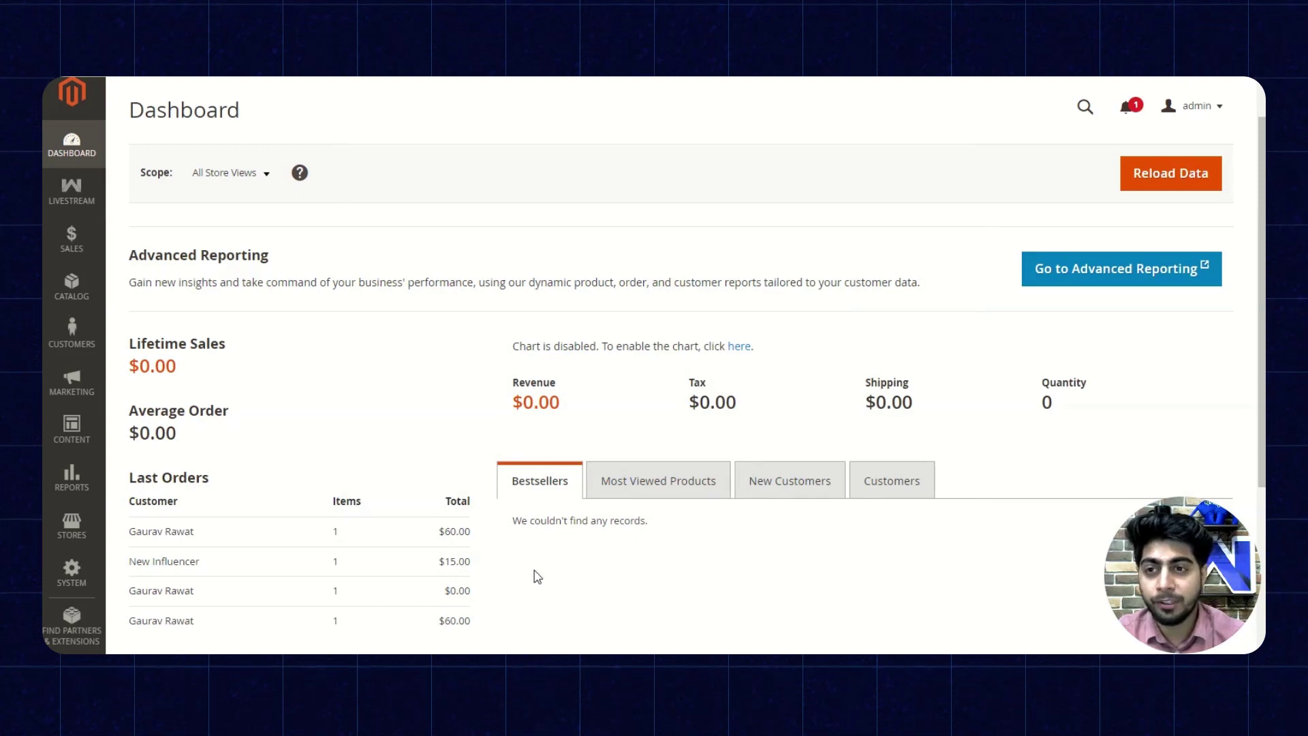
Open Stores > Configuration and review the LiveStream Node, Stun and Turn server settings.
click(45, 526)
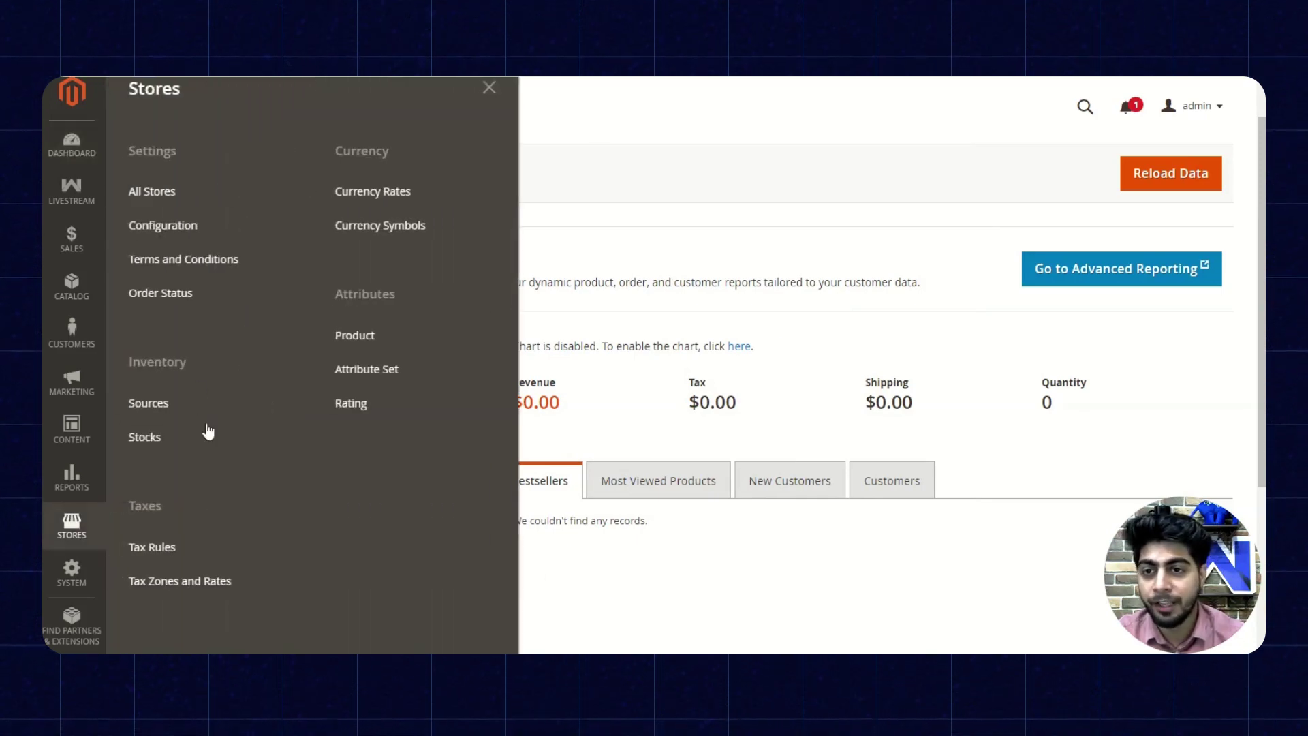
click(190, 235)
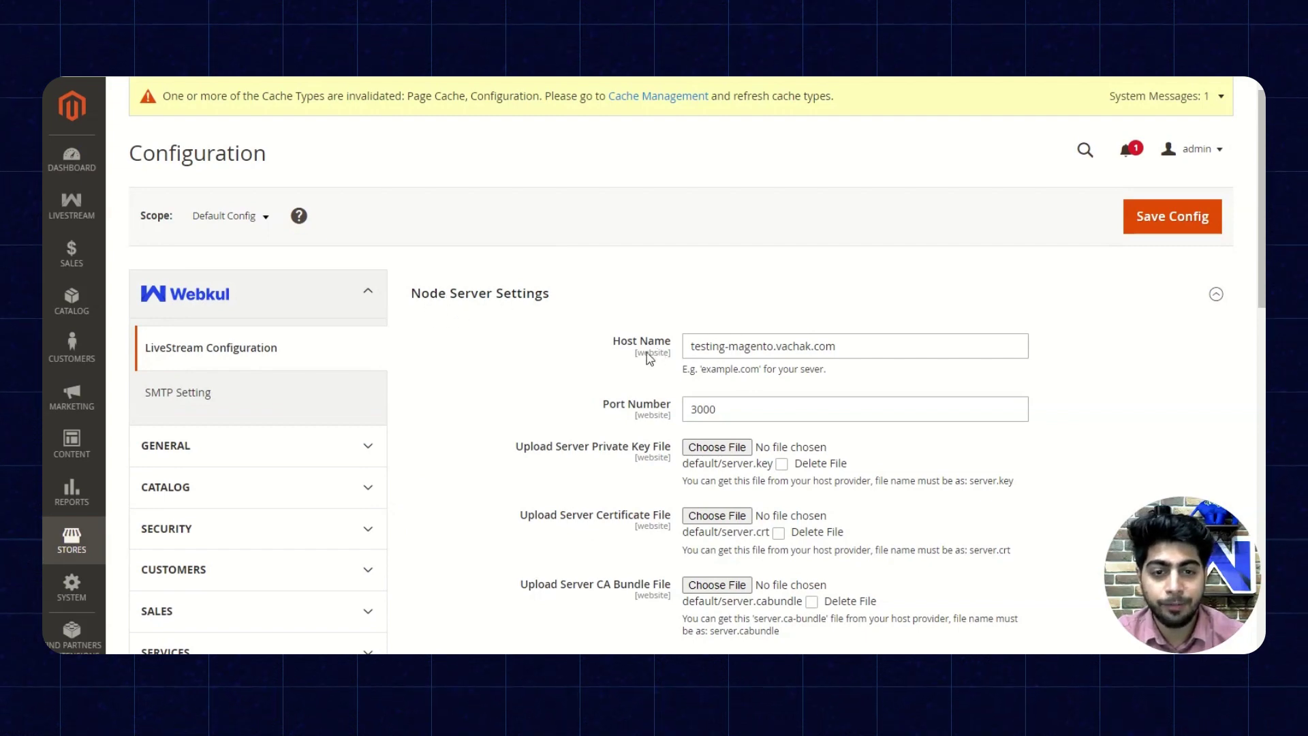
scroll(649, 411, down, 1)
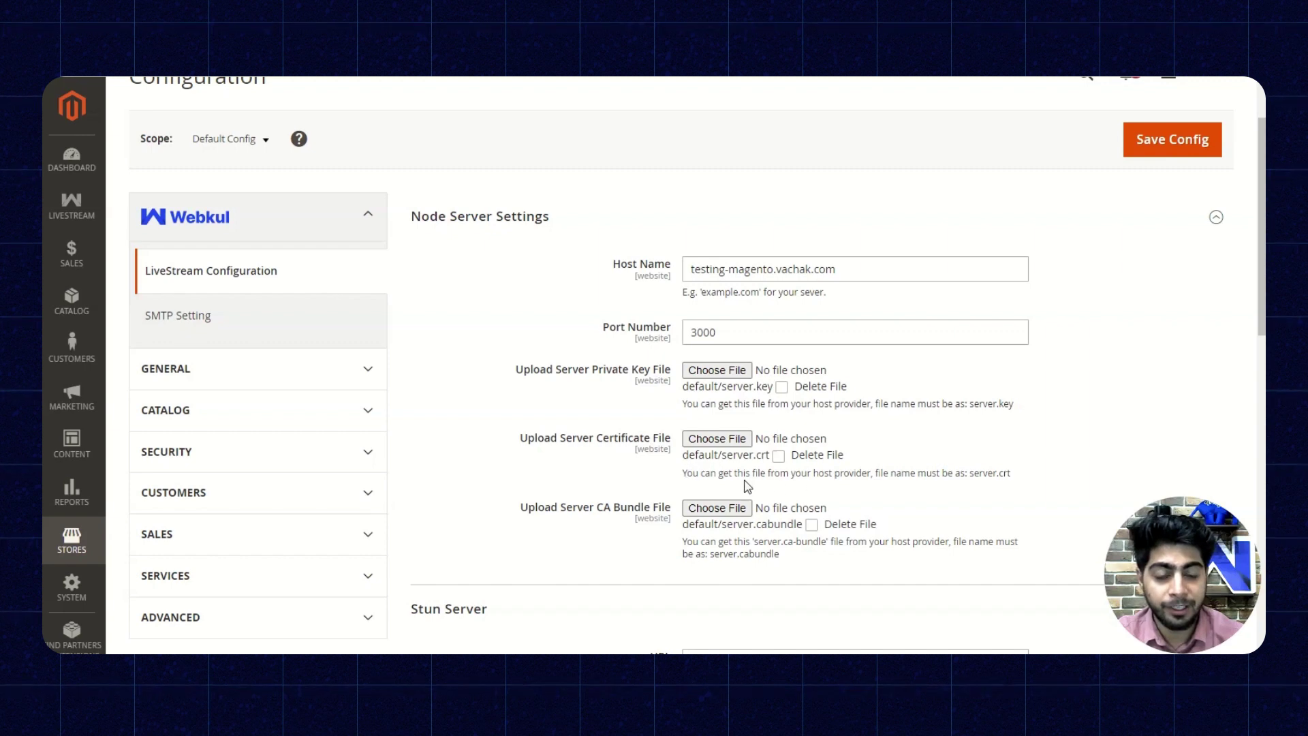
scroll(919, 476, down, 2)
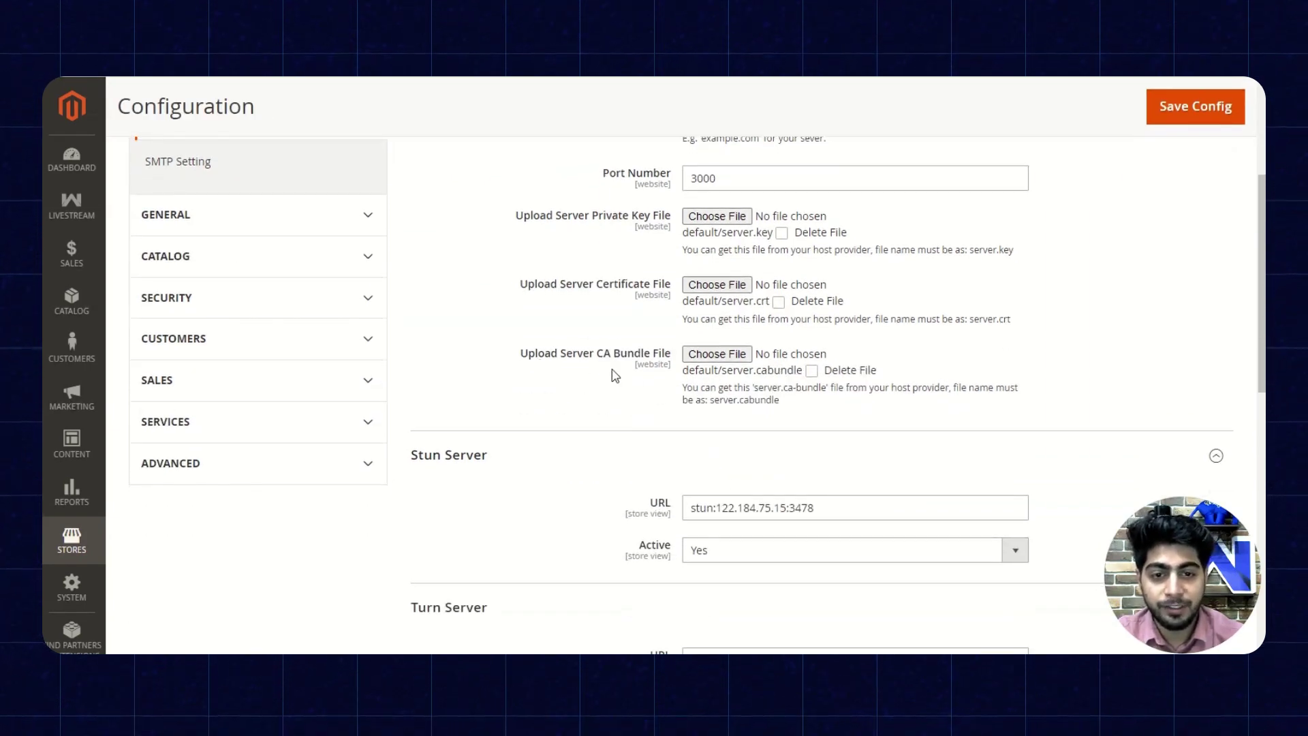
scroll(593, 403, down, 2)
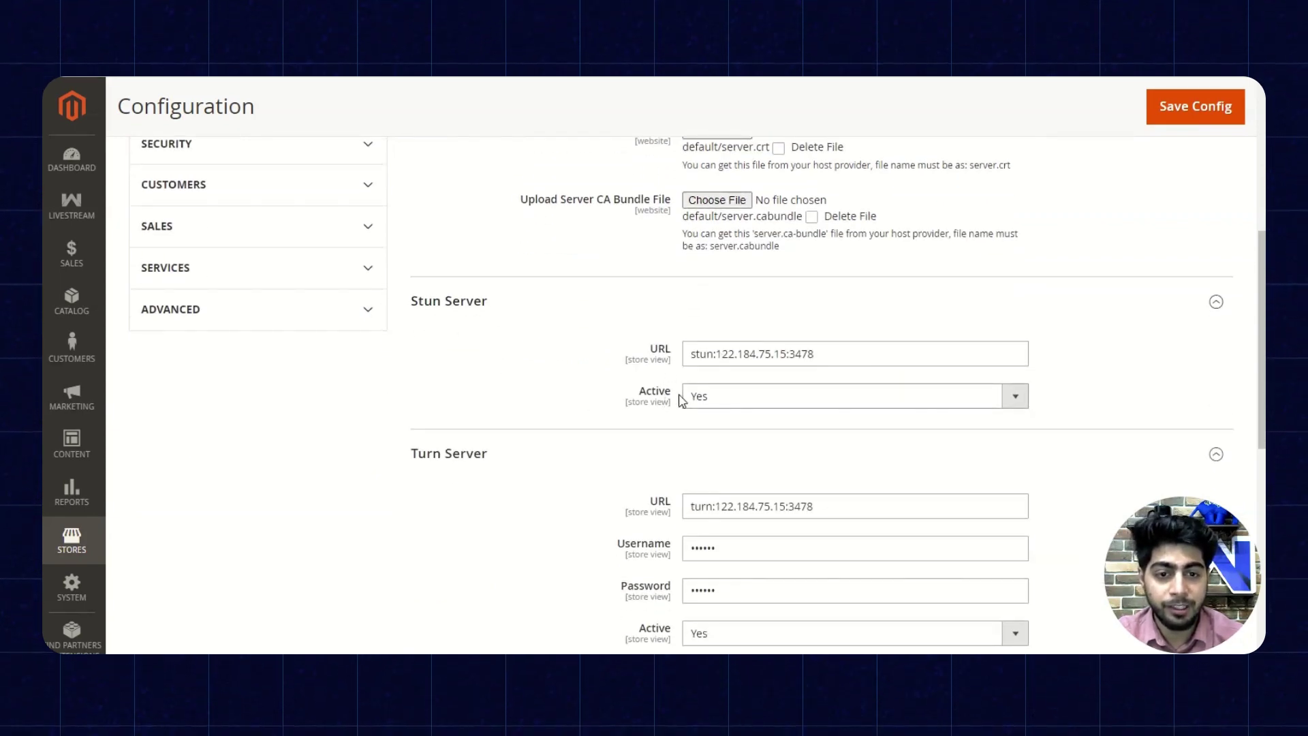
click(777, 403)
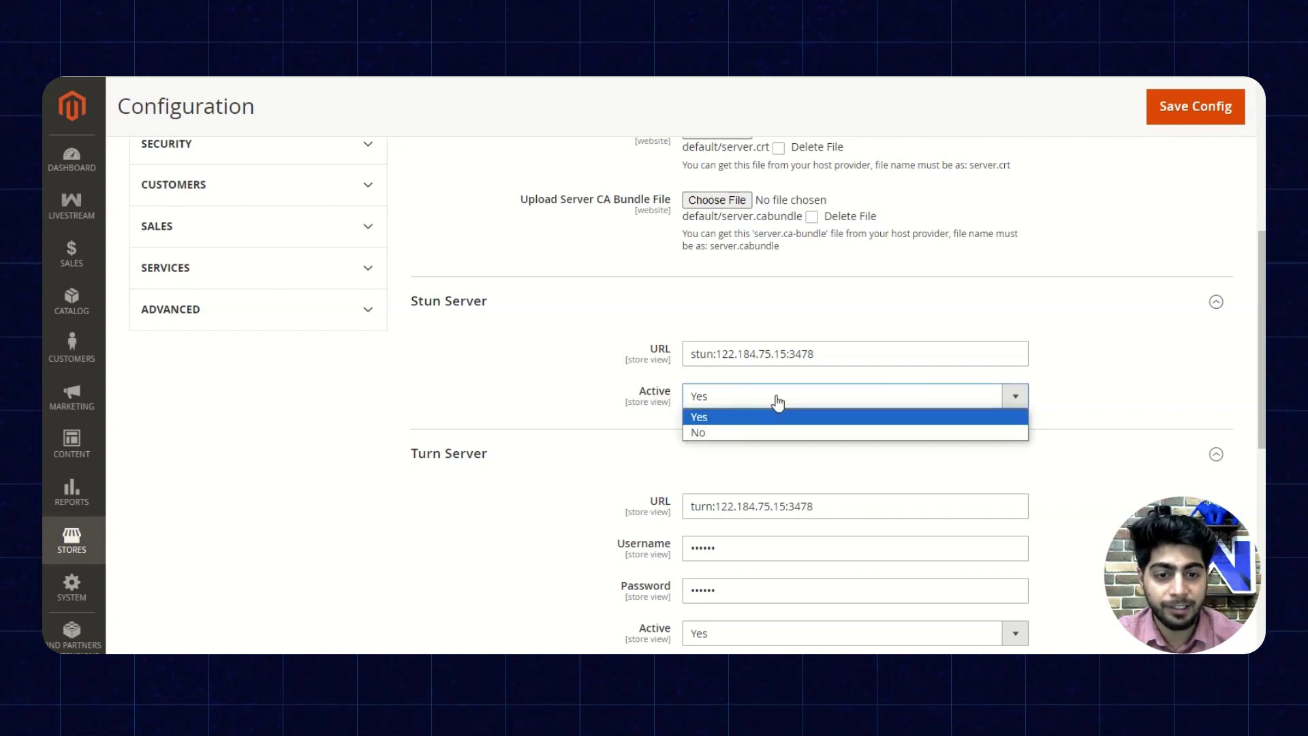
click(725, 417)
scroll(541, 427, down, 2)
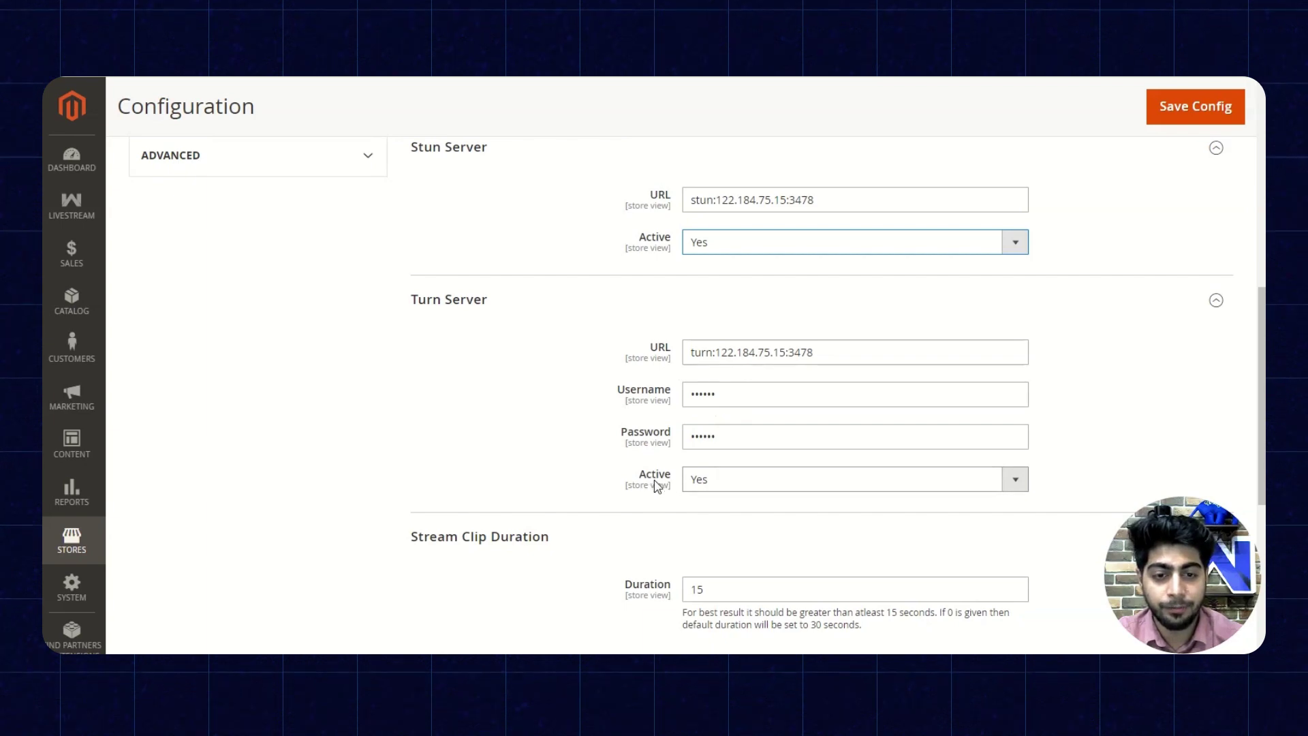
scroll(470, 461, down, 2)
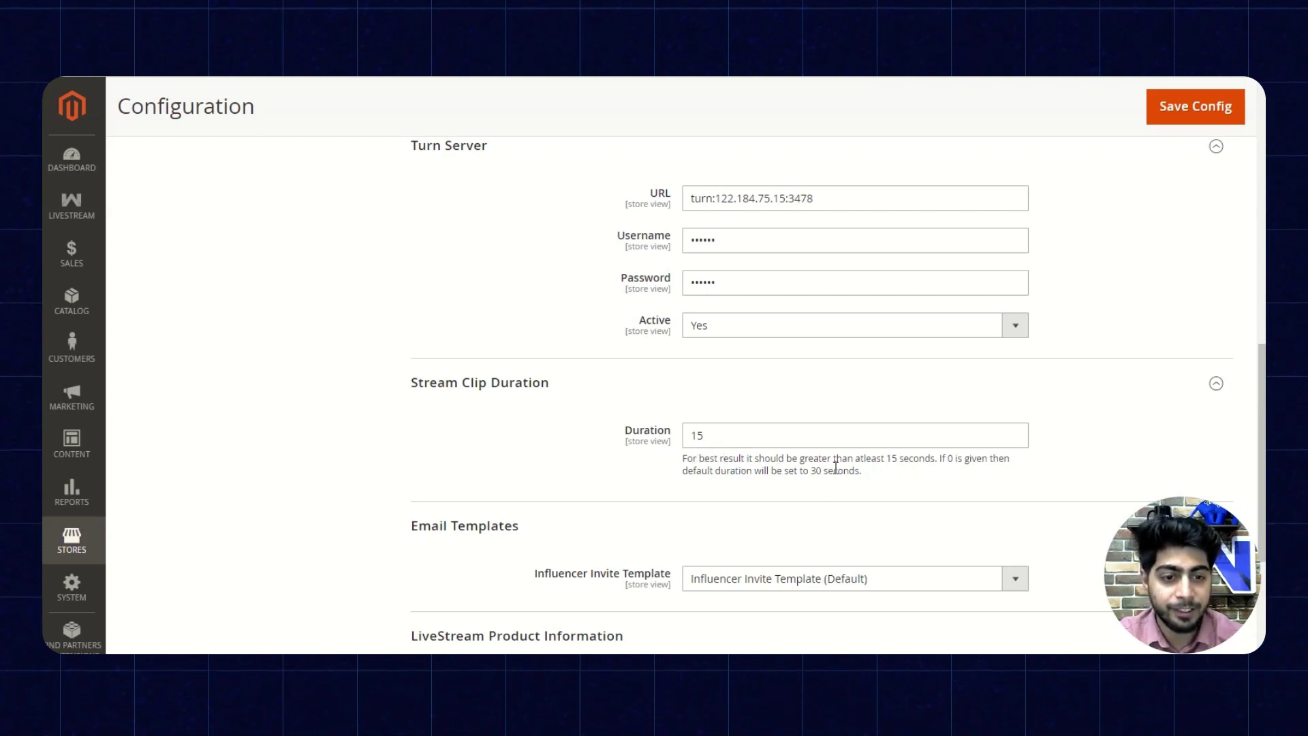
scroll(476, 463, down, 3)
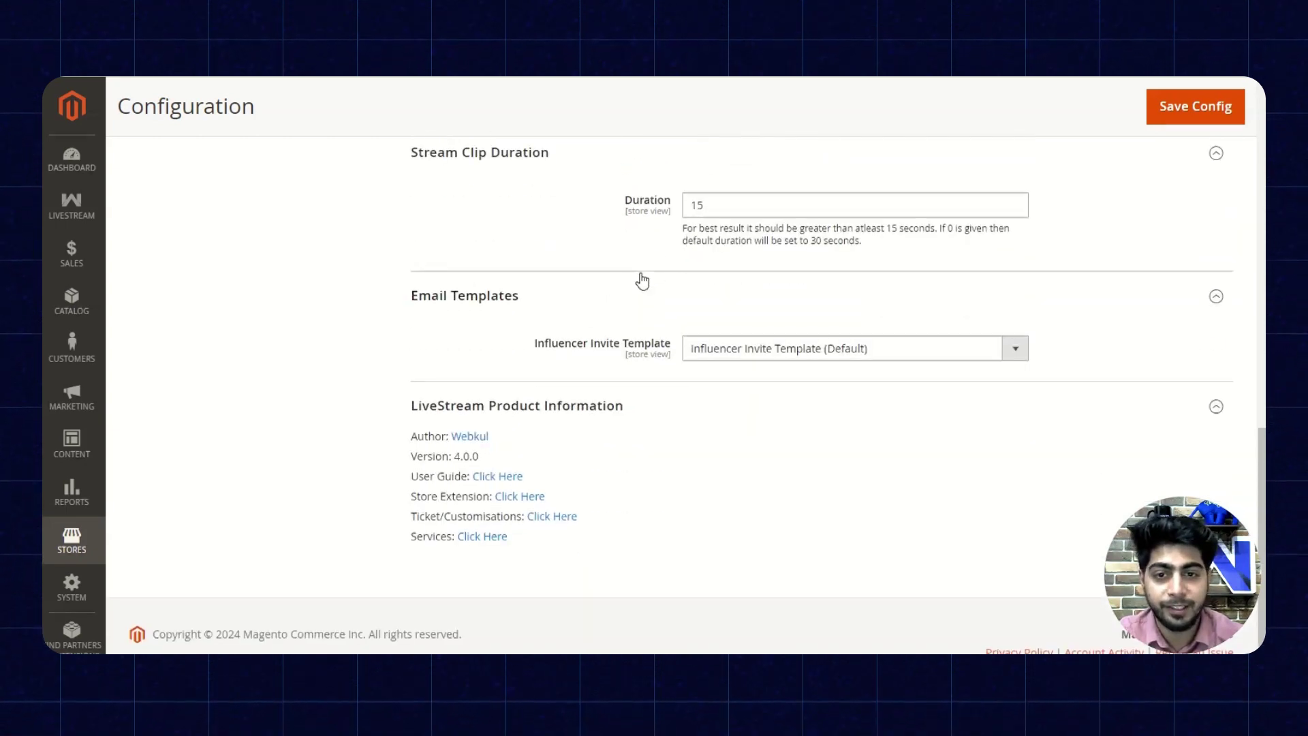
scroll(600, 327, up, 1)
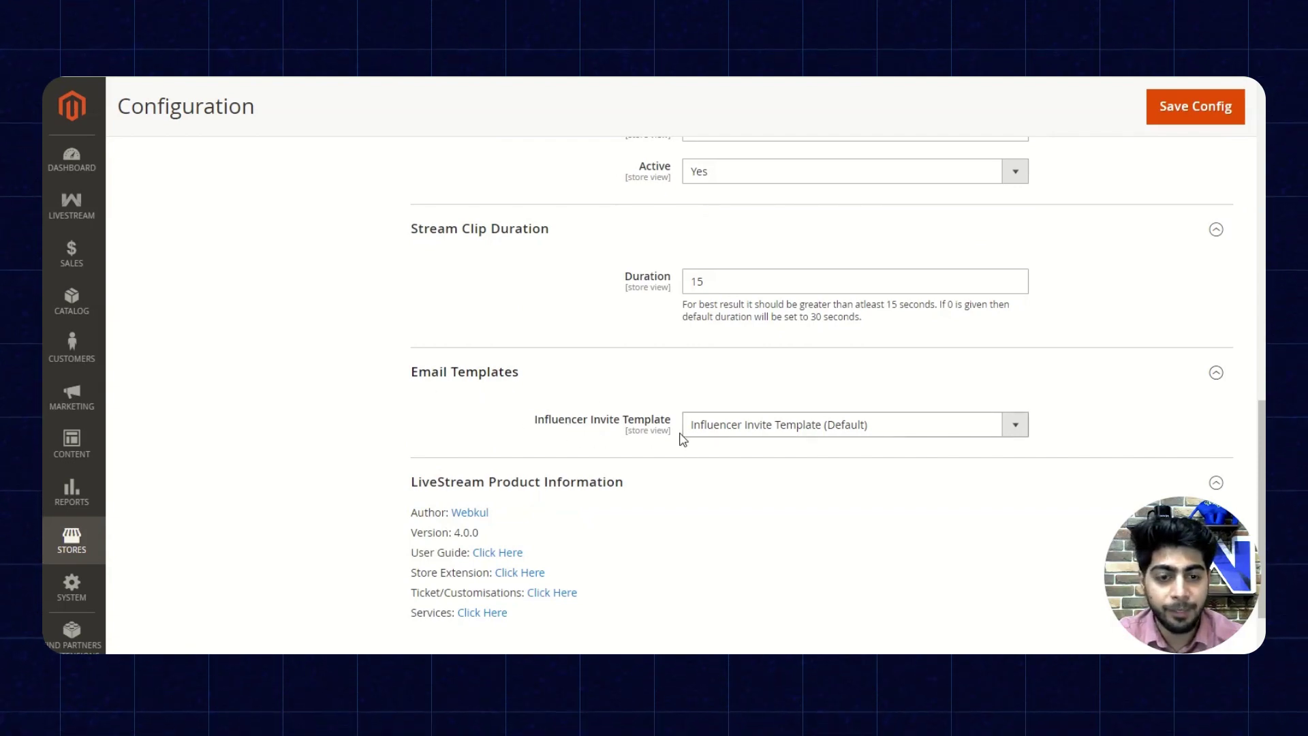
click(810, 436)
click(821, 445)
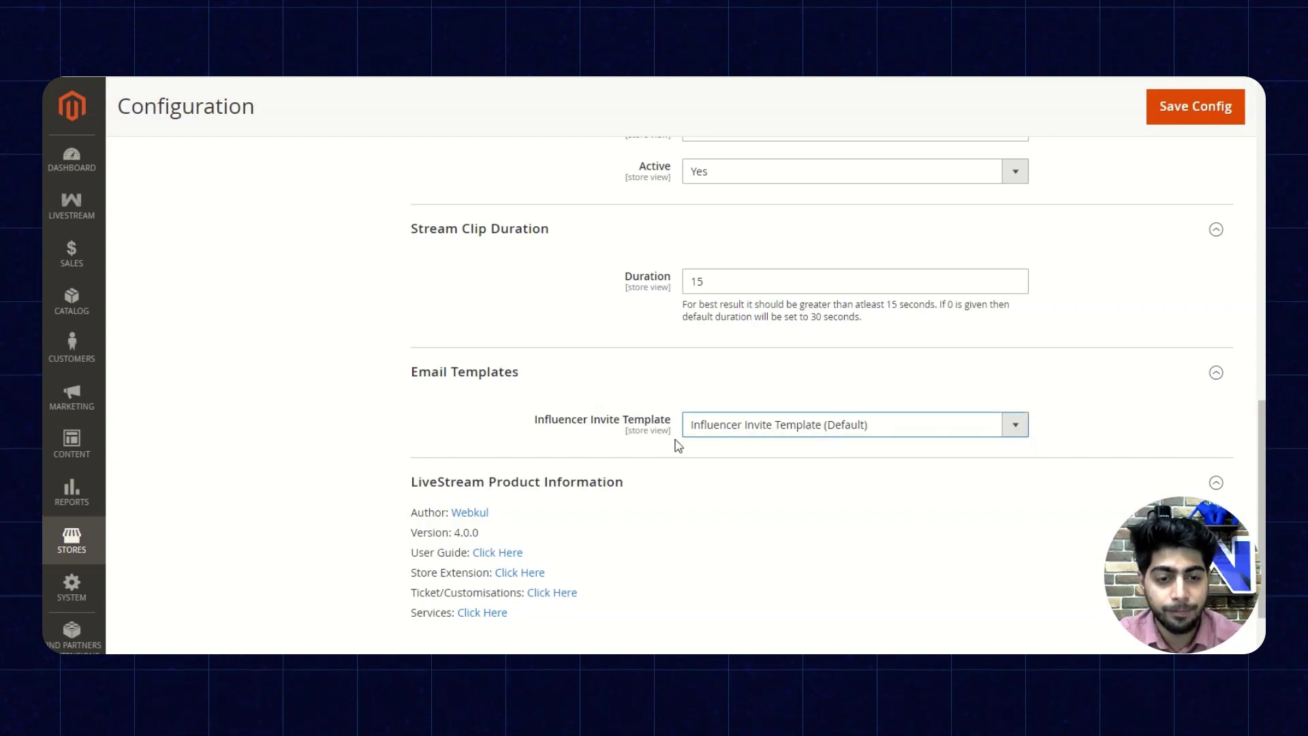
scroll(613, 444, up, 5)
scroll(607, 444, up, 6)
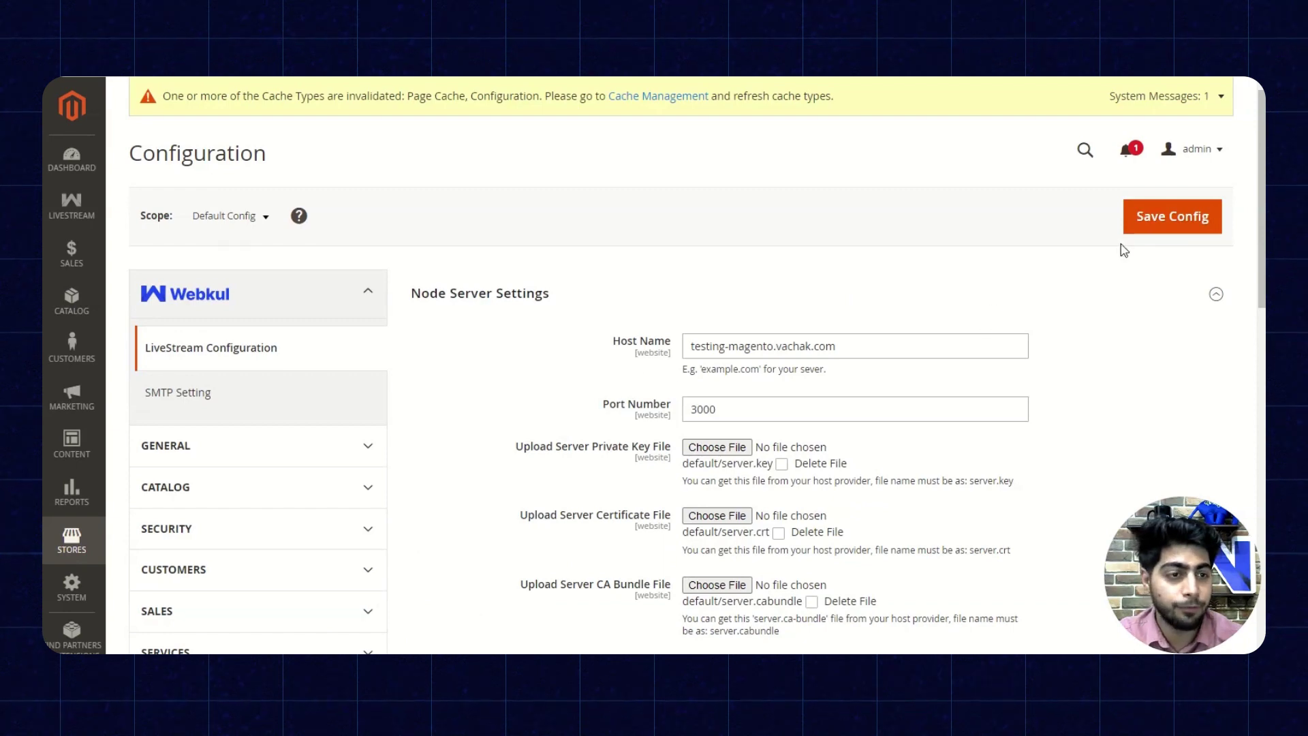
Save the LiveStream configuration and open the Influencers grid showing its 3 influencer records.
click(1151, 218)
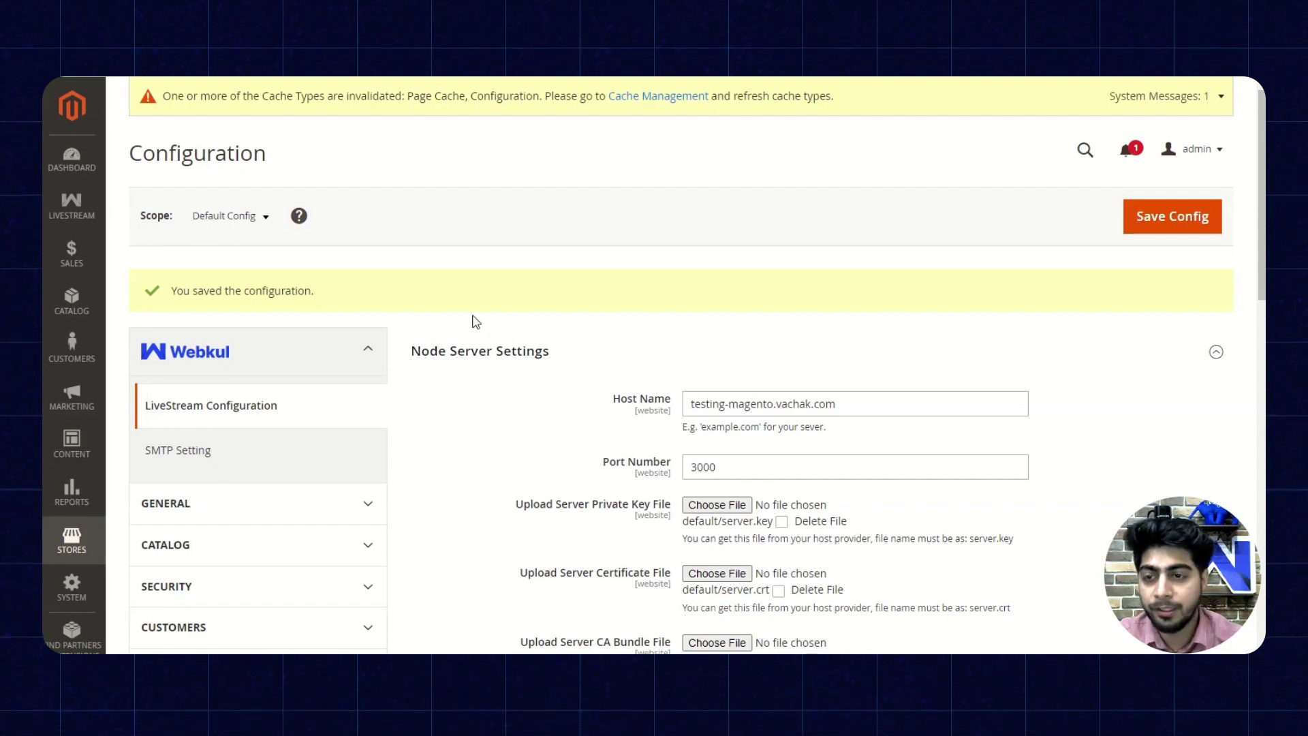
click(75, 208)
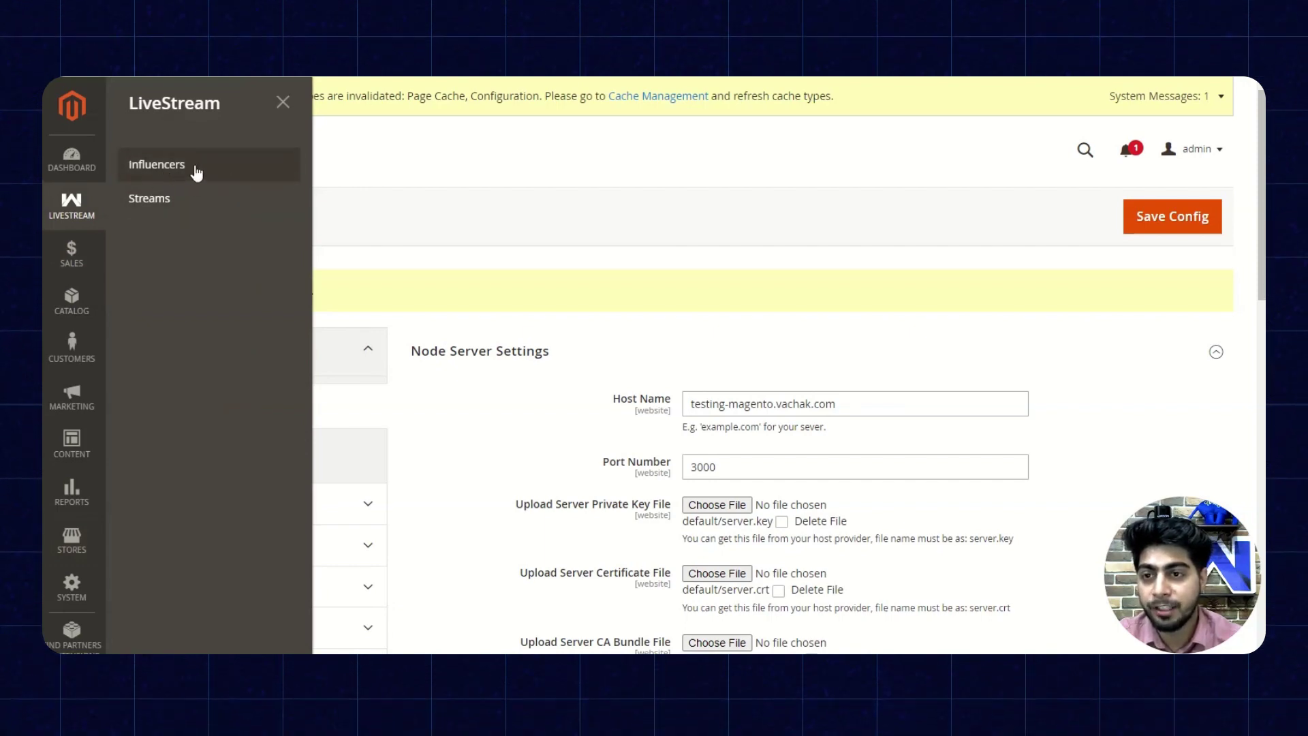
click(226, 176)
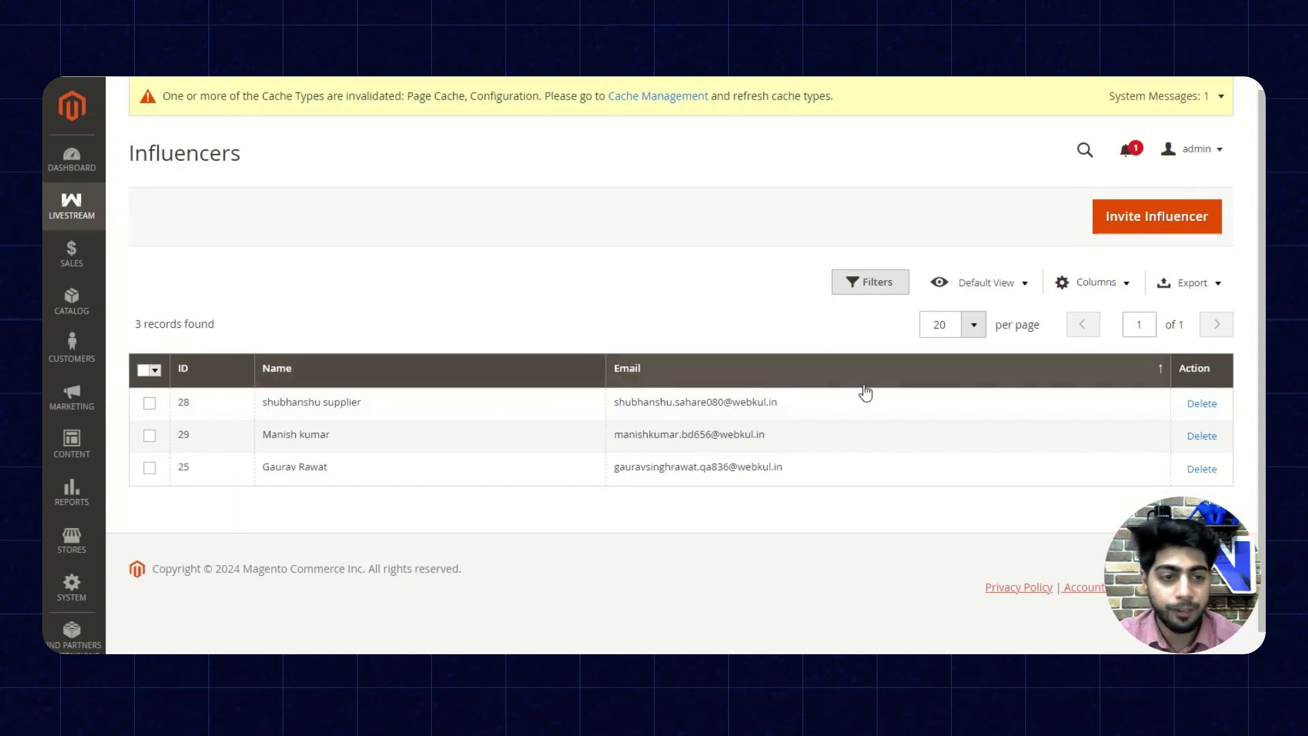
scroll(1219, 373, down, 1)
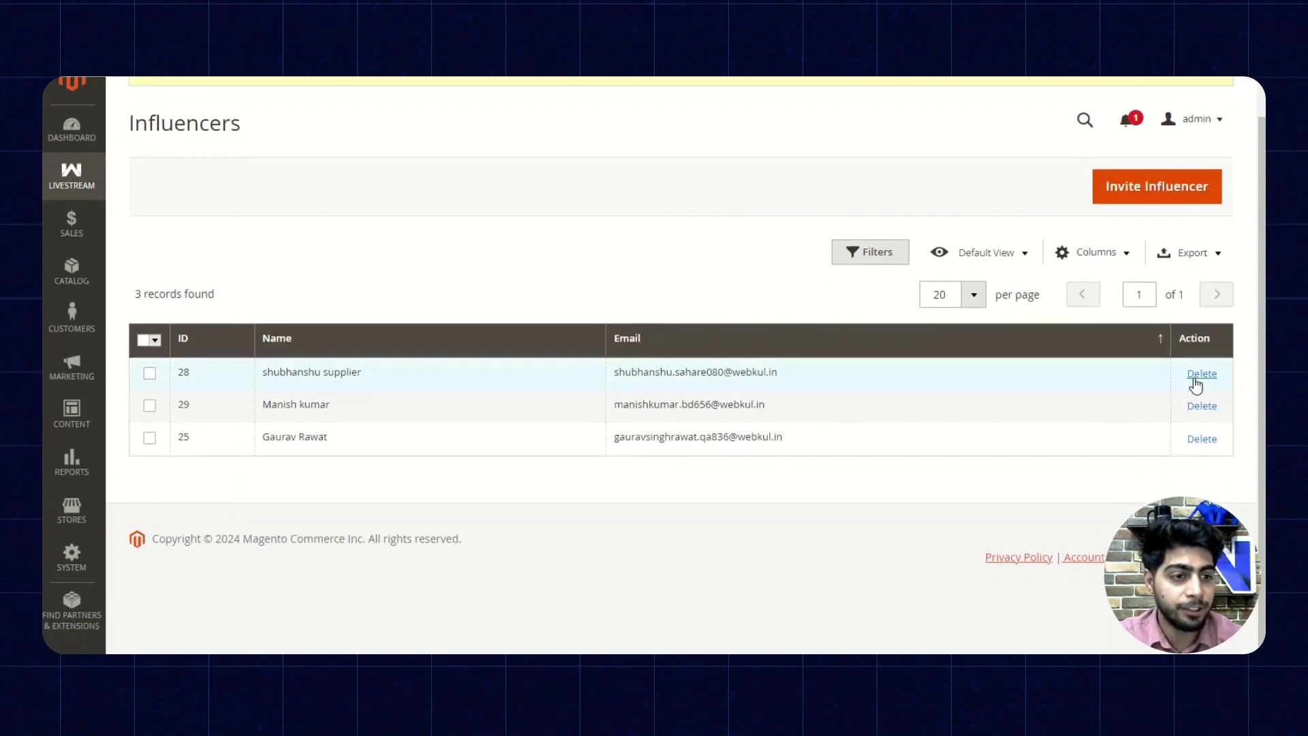
scroll(721, 350, up, 1)
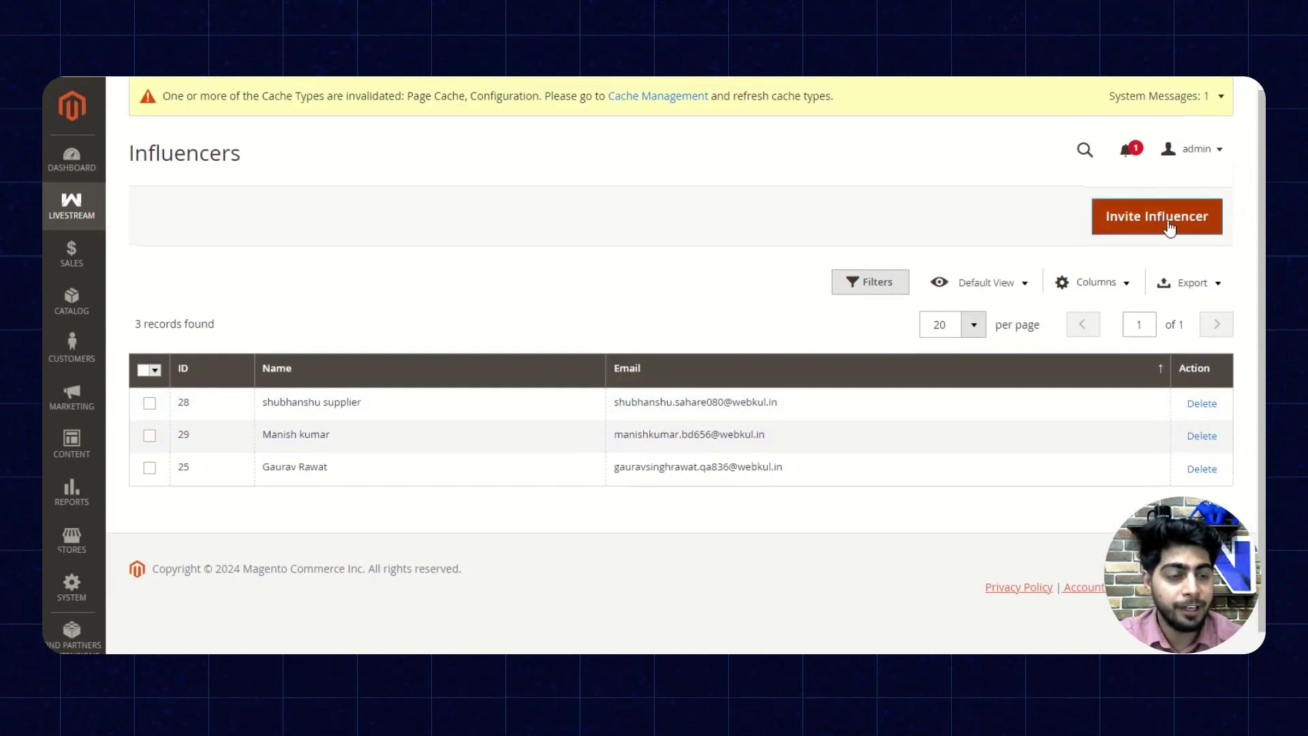
Open the blank Invite Influencer form, focus First Name, then bring up the LiveStream menu.
click(1142, 225)
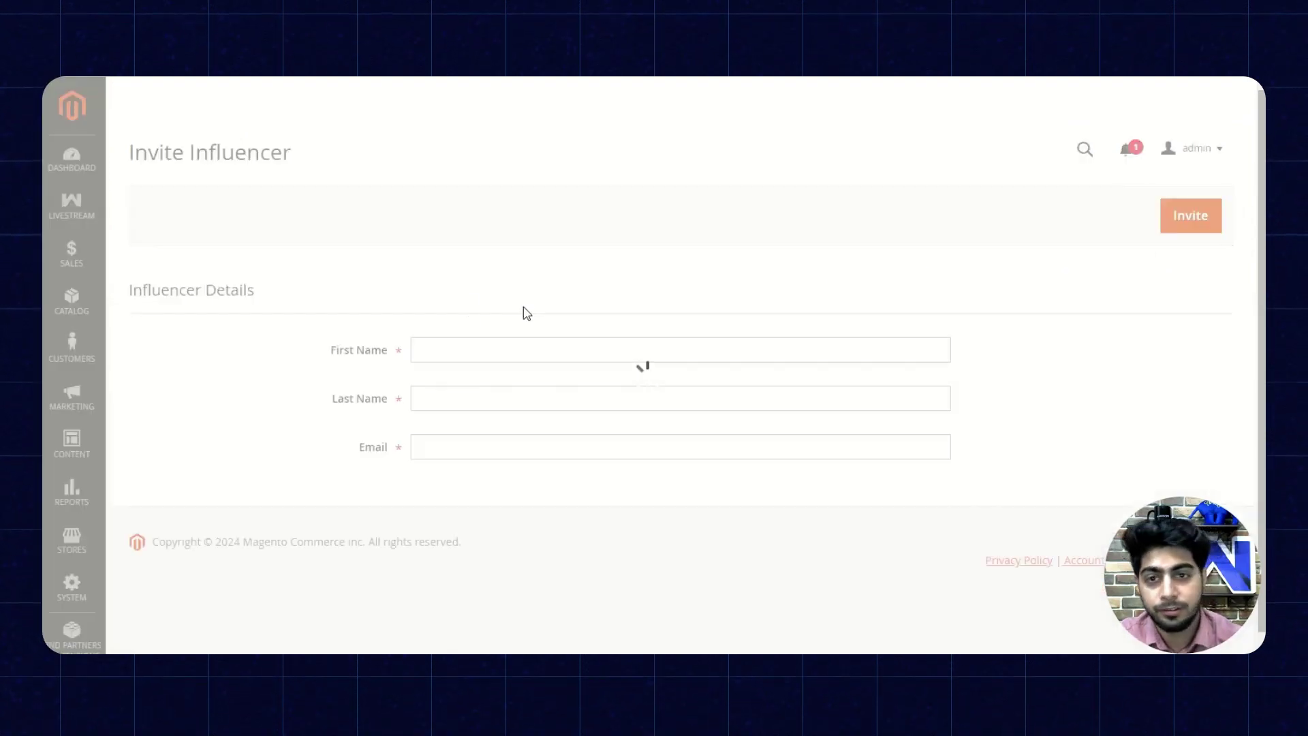
scroll(508, 315, down, 1)
click(422, 323)
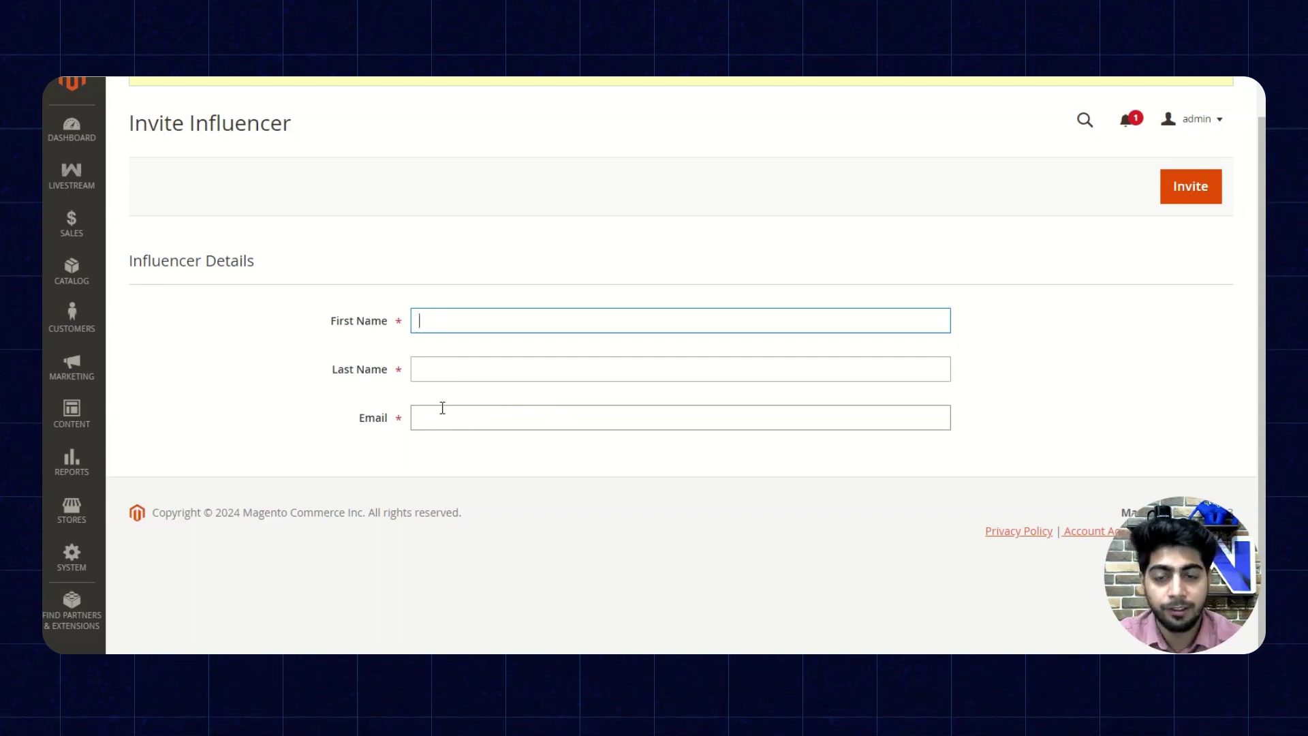
scroll(476, 402, up, 1)
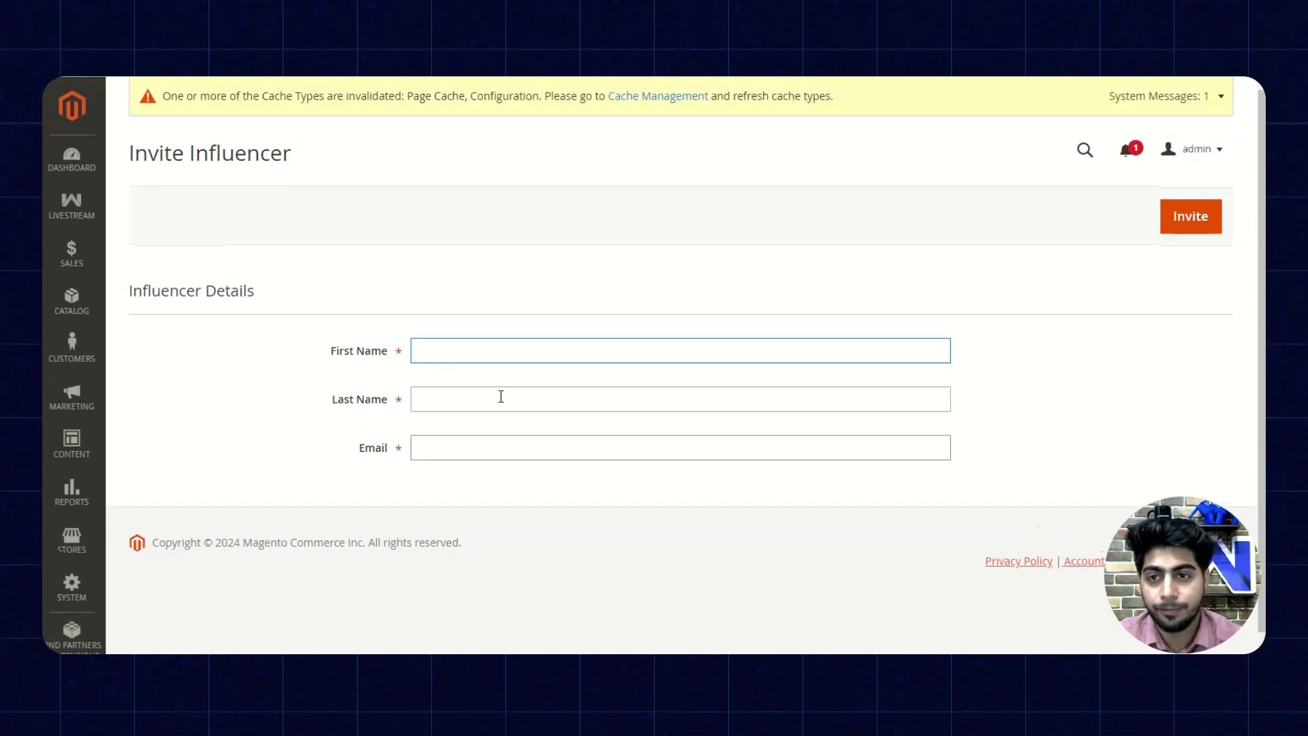
click(45, 224)
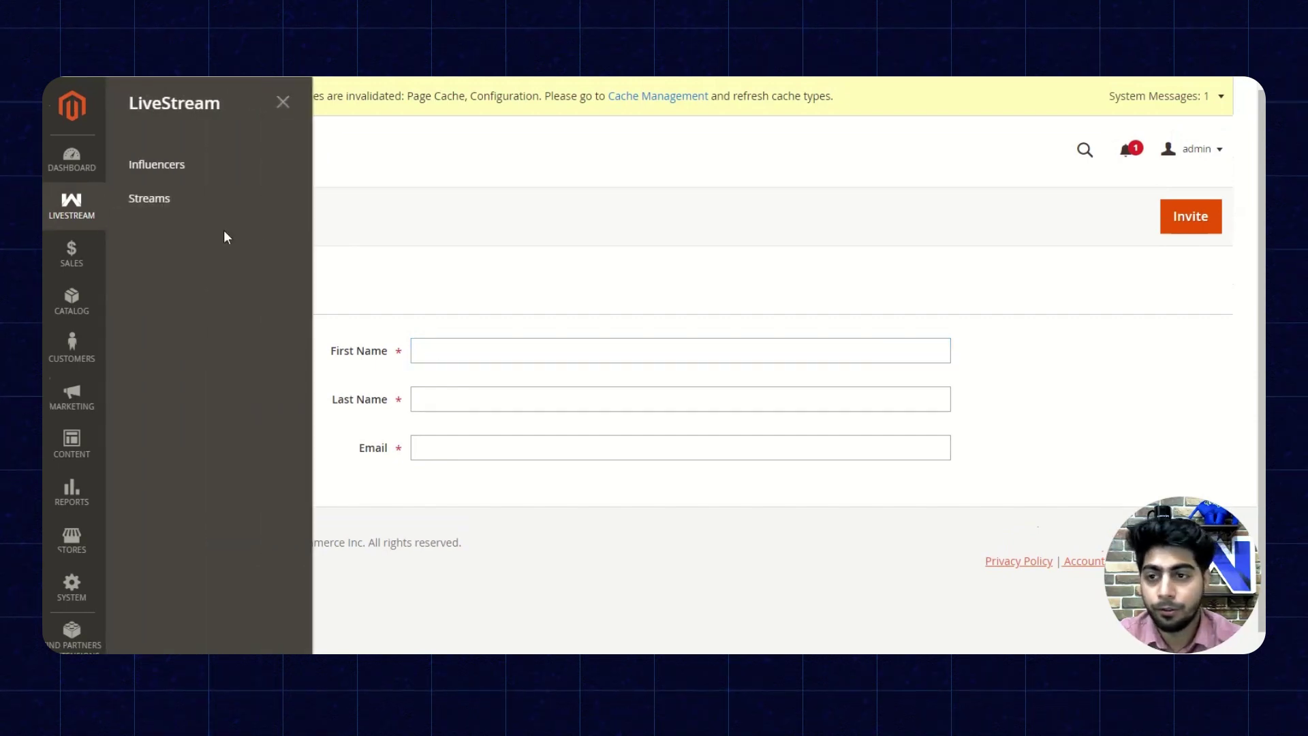
Open the I-Phone 15 stream from the Streams grid and review its edit form.
click(191, 207)
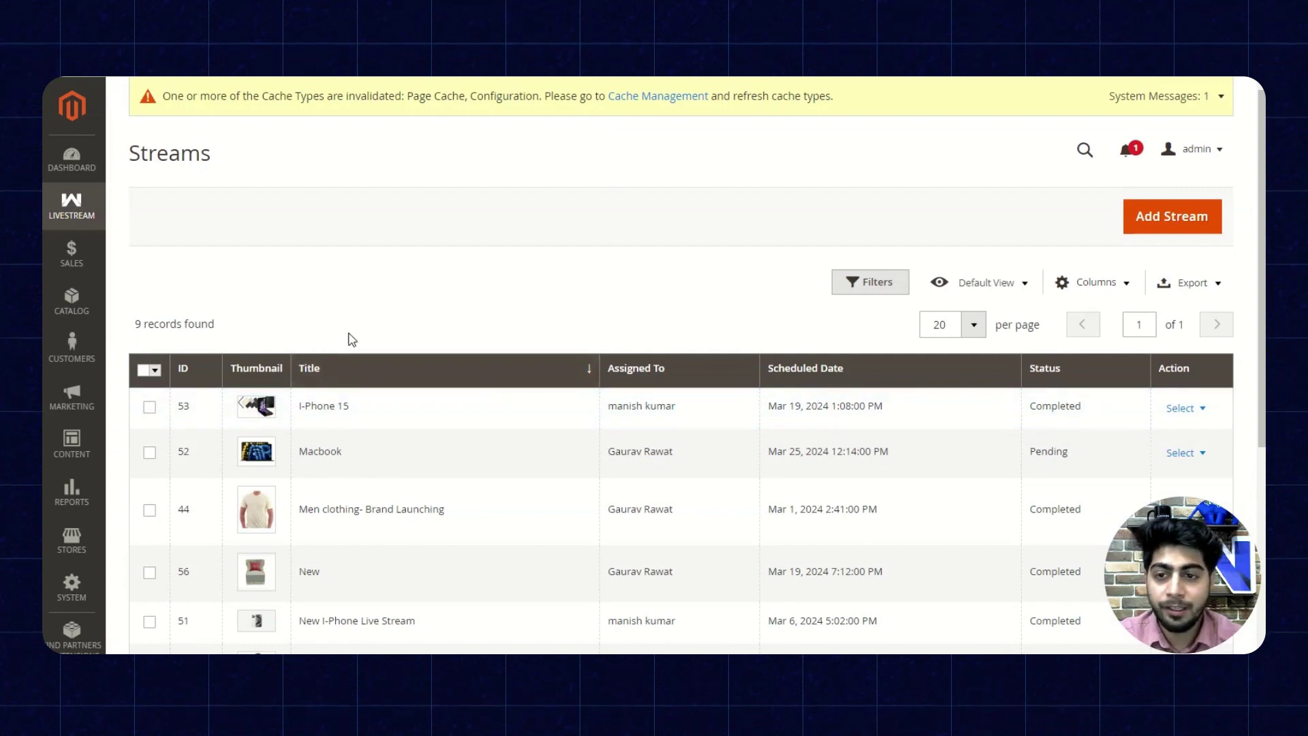
scroll(322, 340, down, 3)
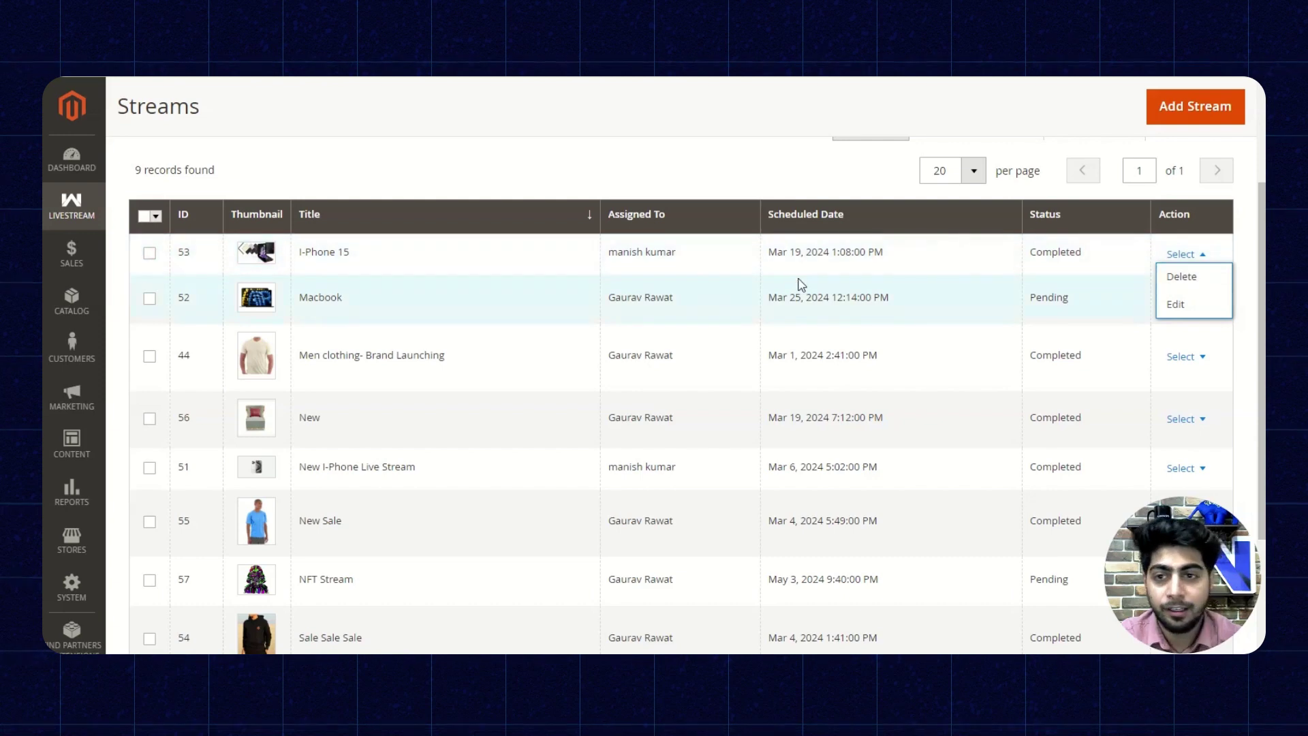
click(1171, 306)
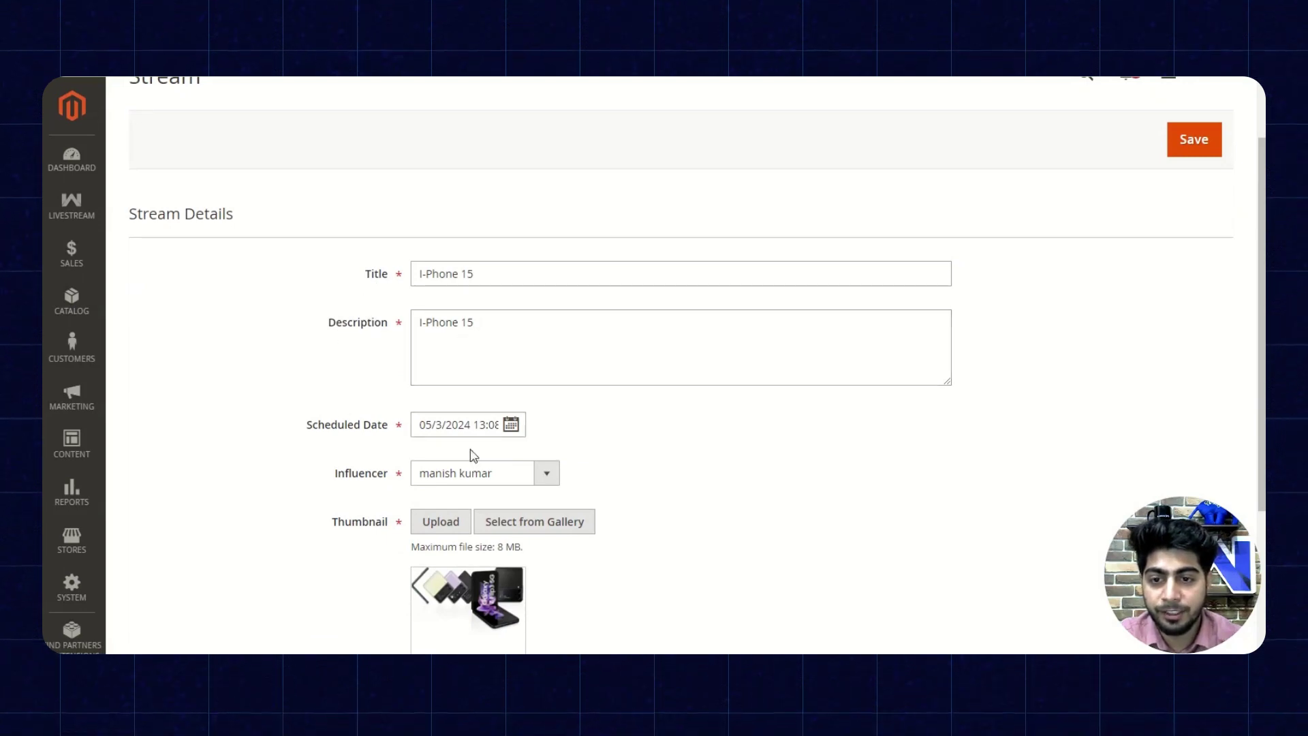
scroll(354, 453, down, 3)
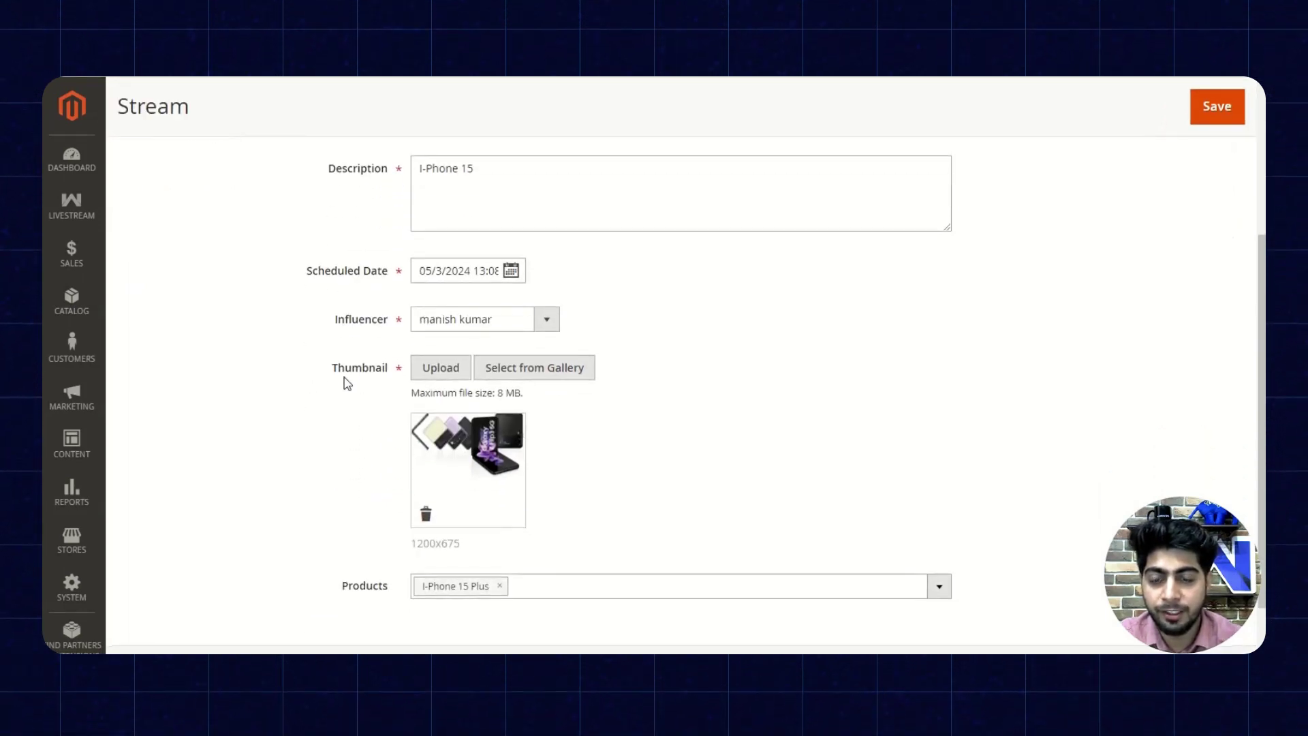
scroll(349, 443, down, 2)
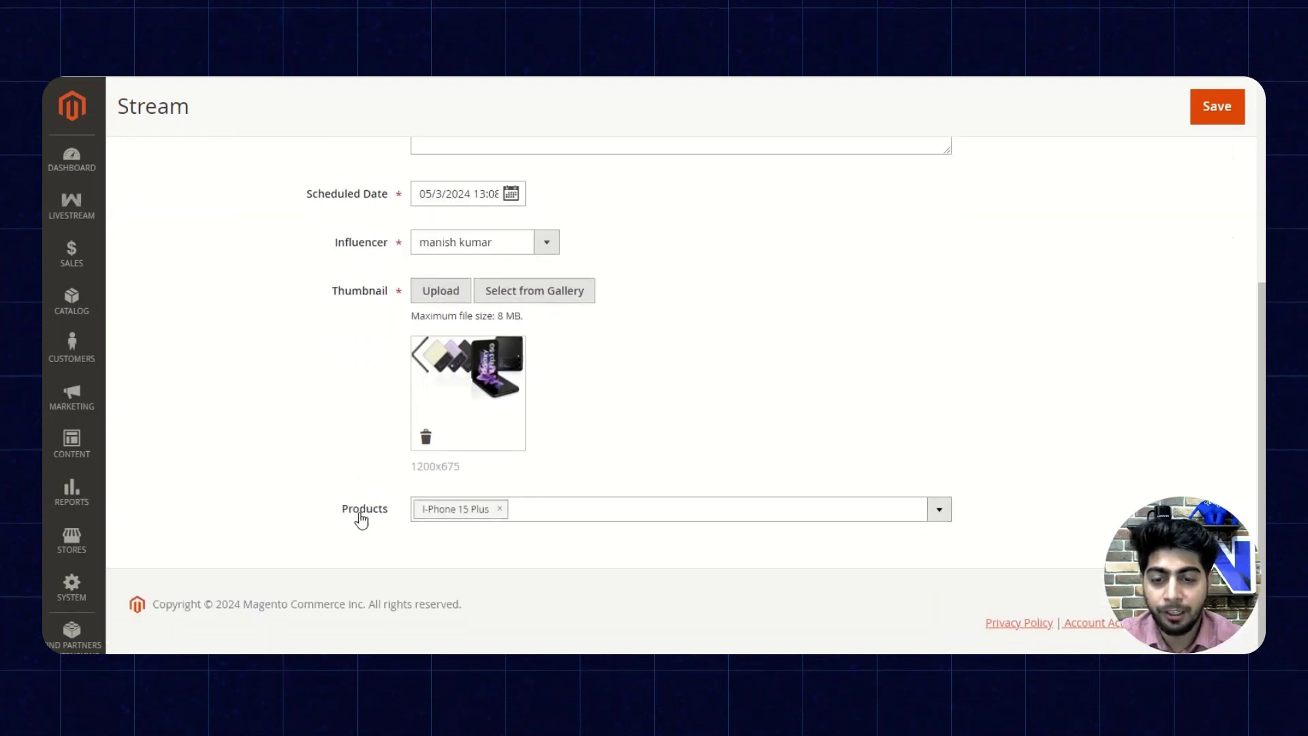
scroll(518, 470, up, 5)
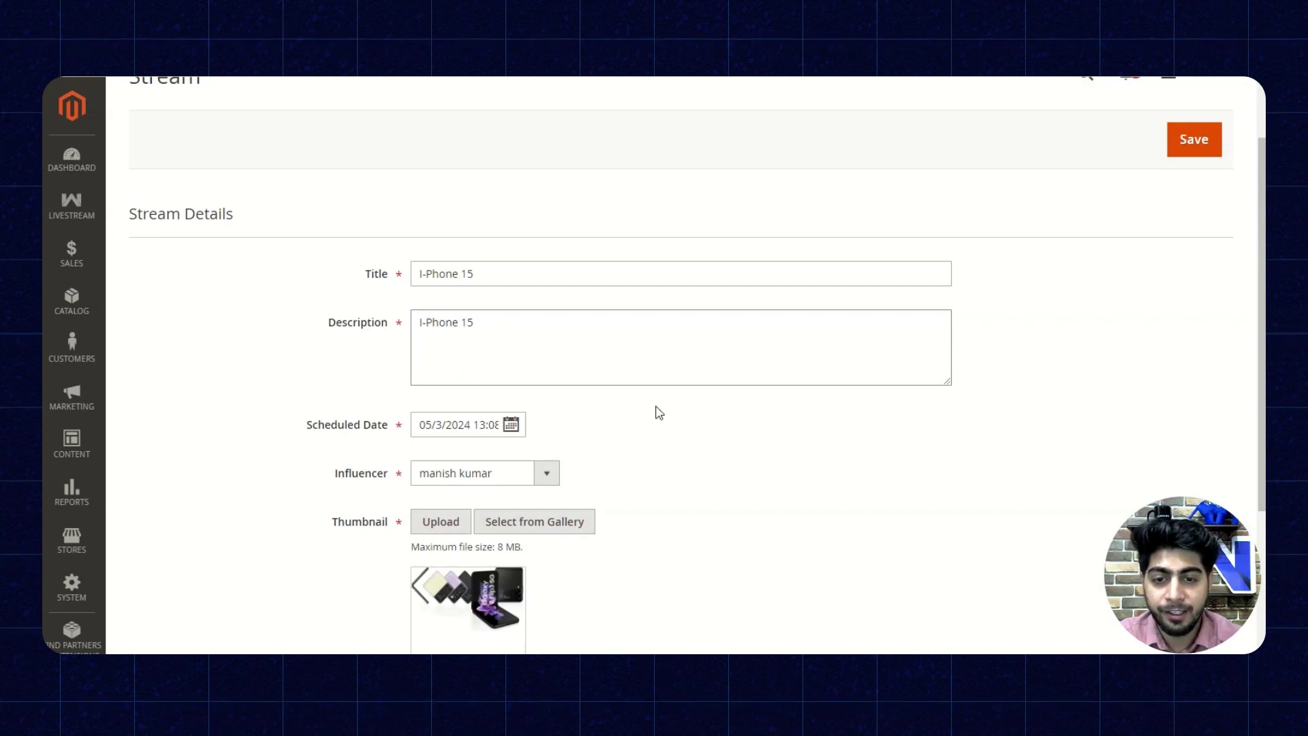
scroll(1044, 278, up, 2)
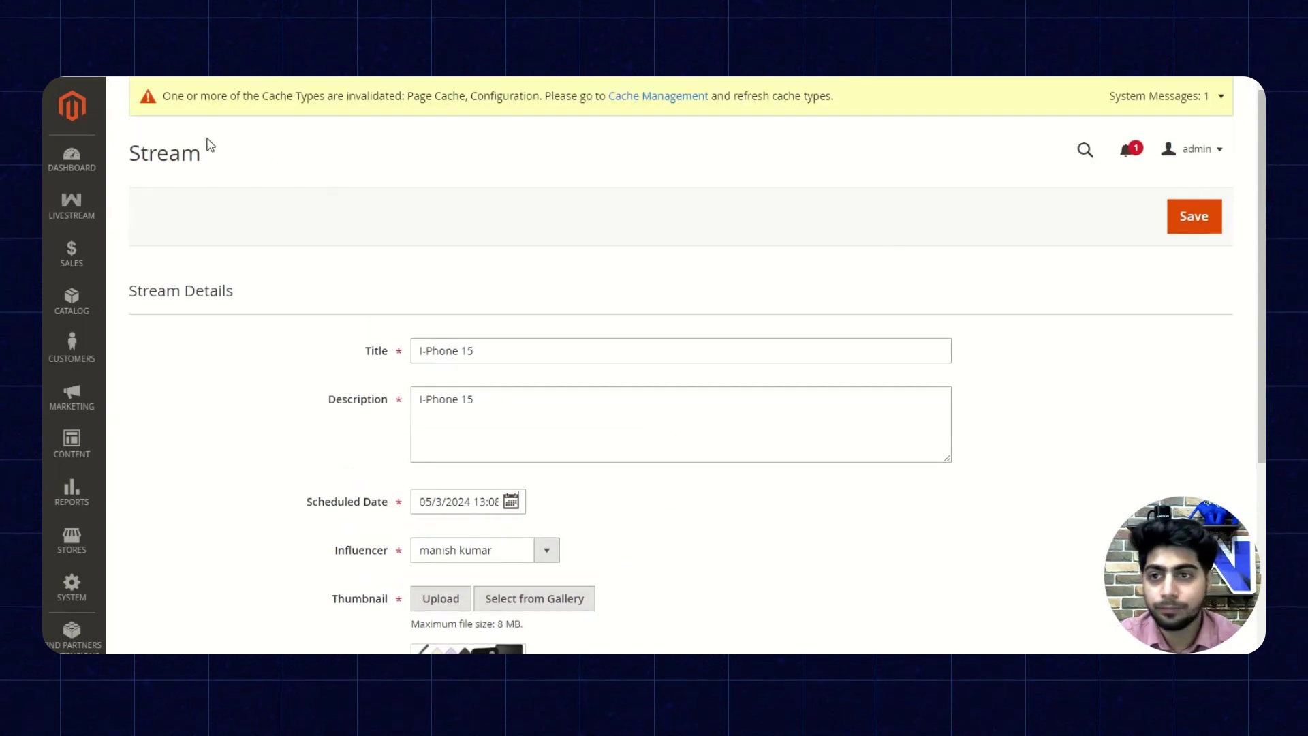
Return to the Streams grid and start a new, blank stream form.
click(94, 78)
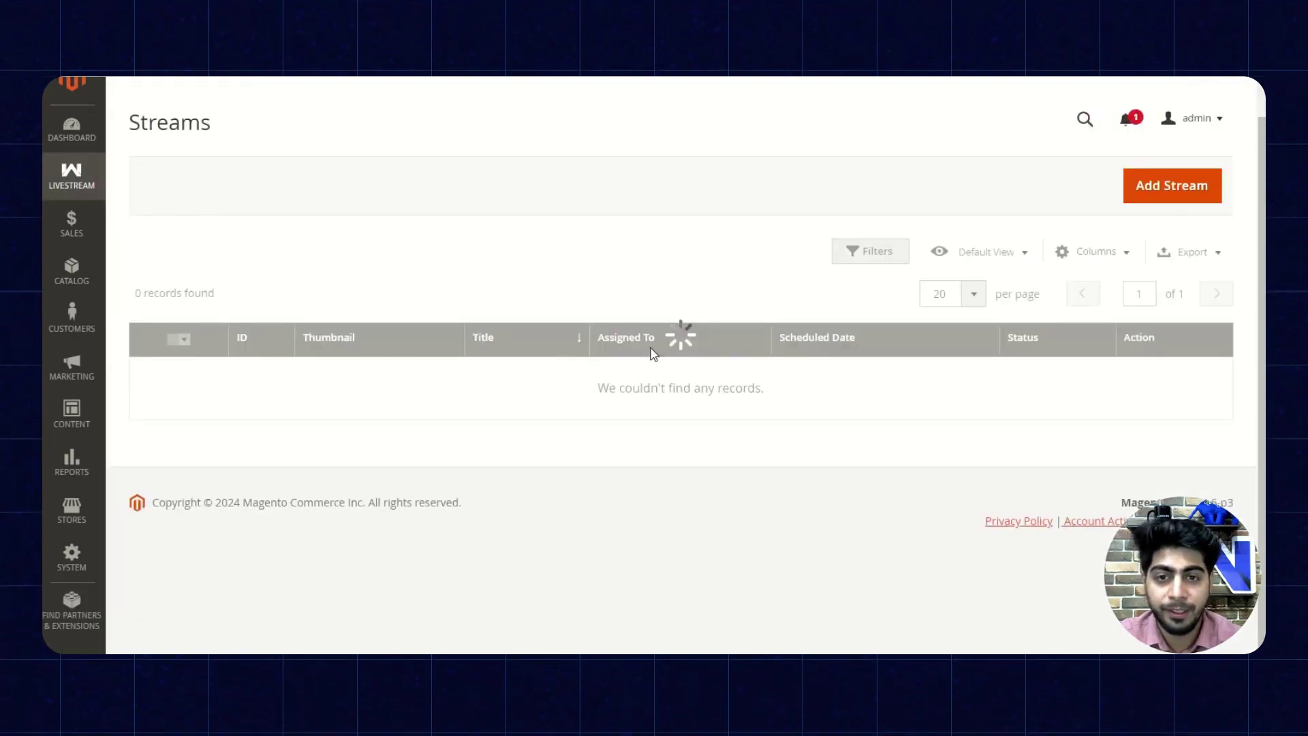
scroll(613, 412, up, 1)
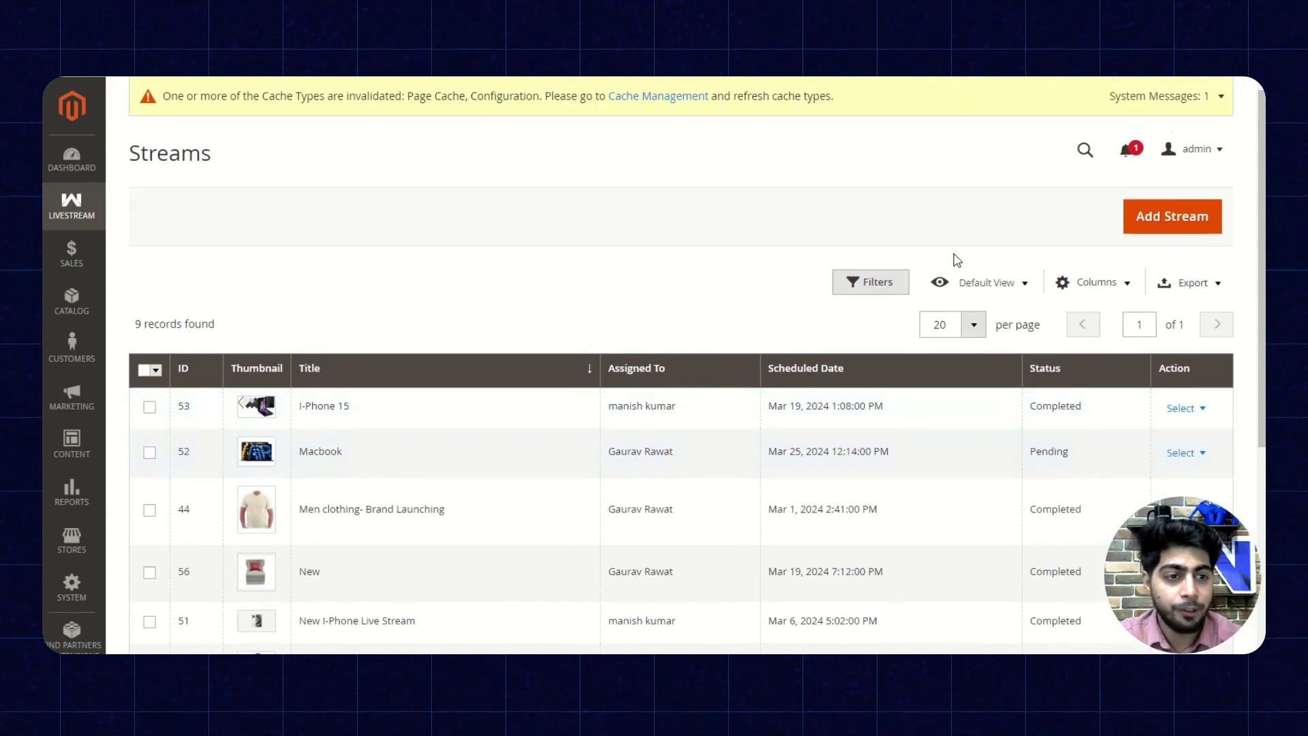
click(1169, 228)
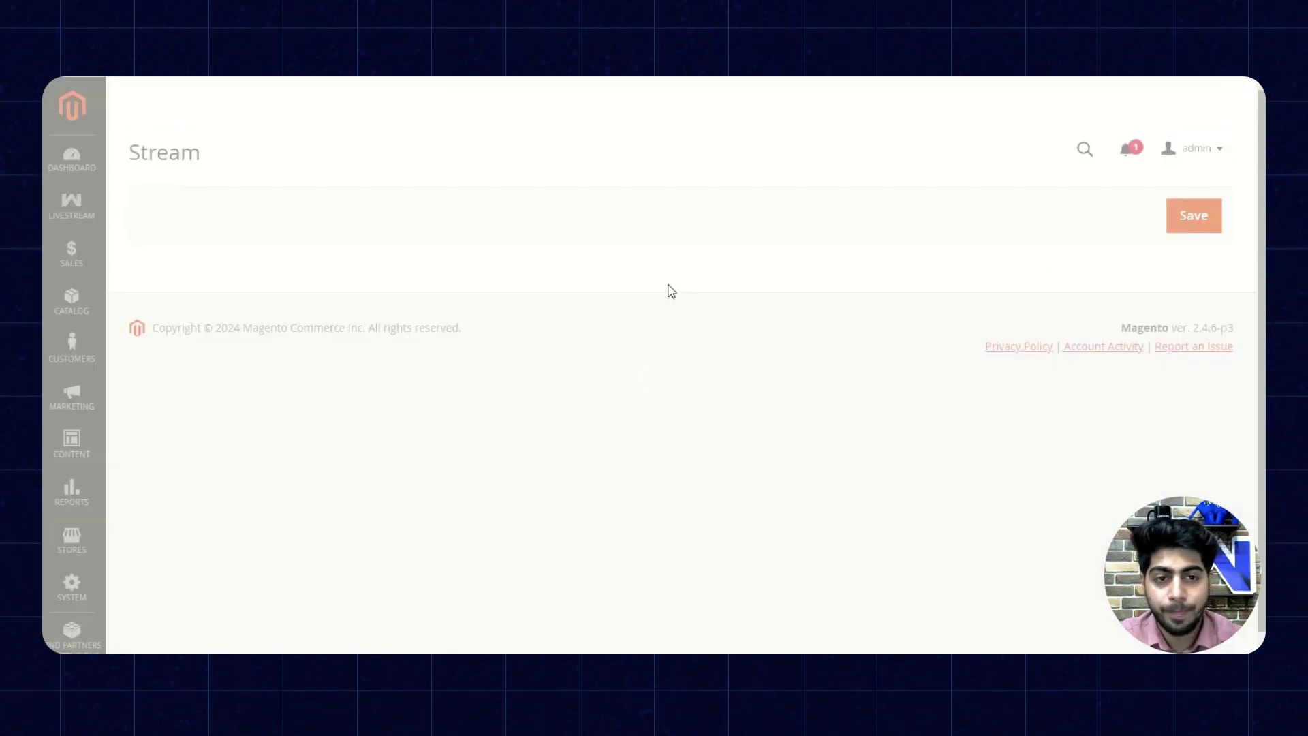
scroll(698, 339, down, 2)
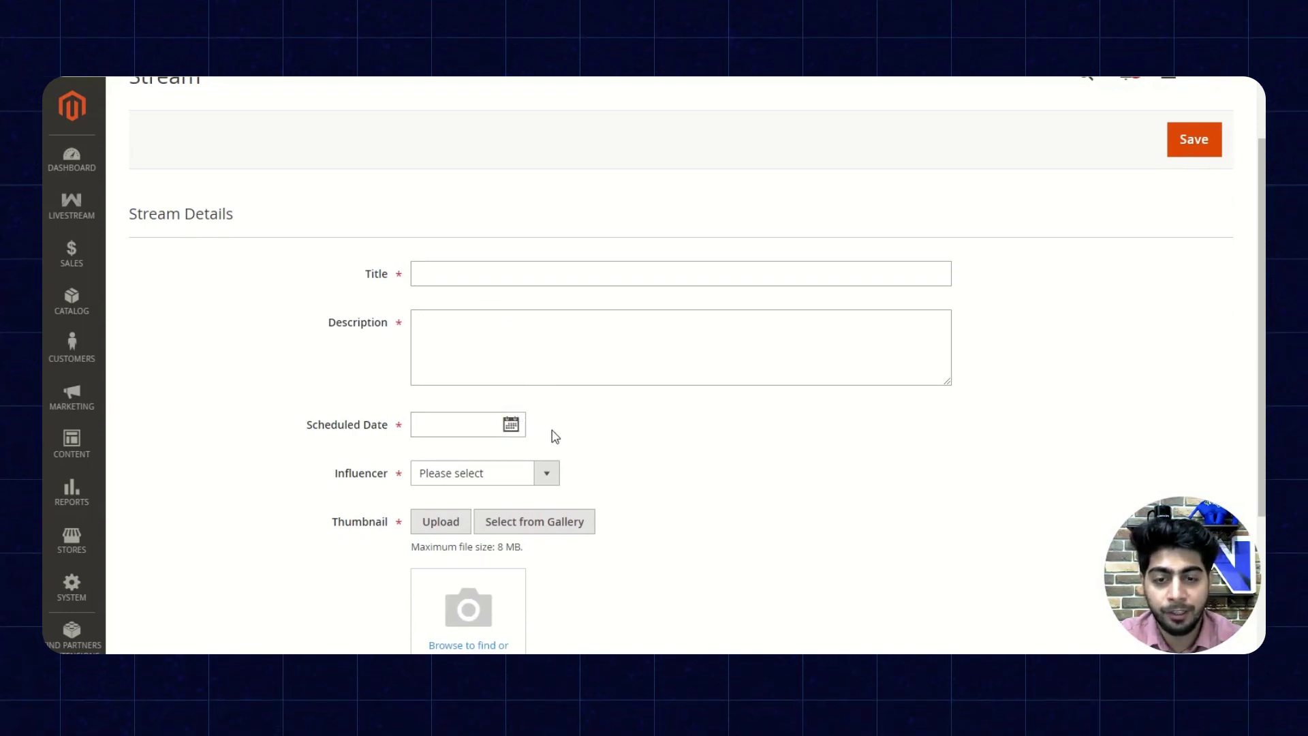
scroll(566, 436, down, 4)
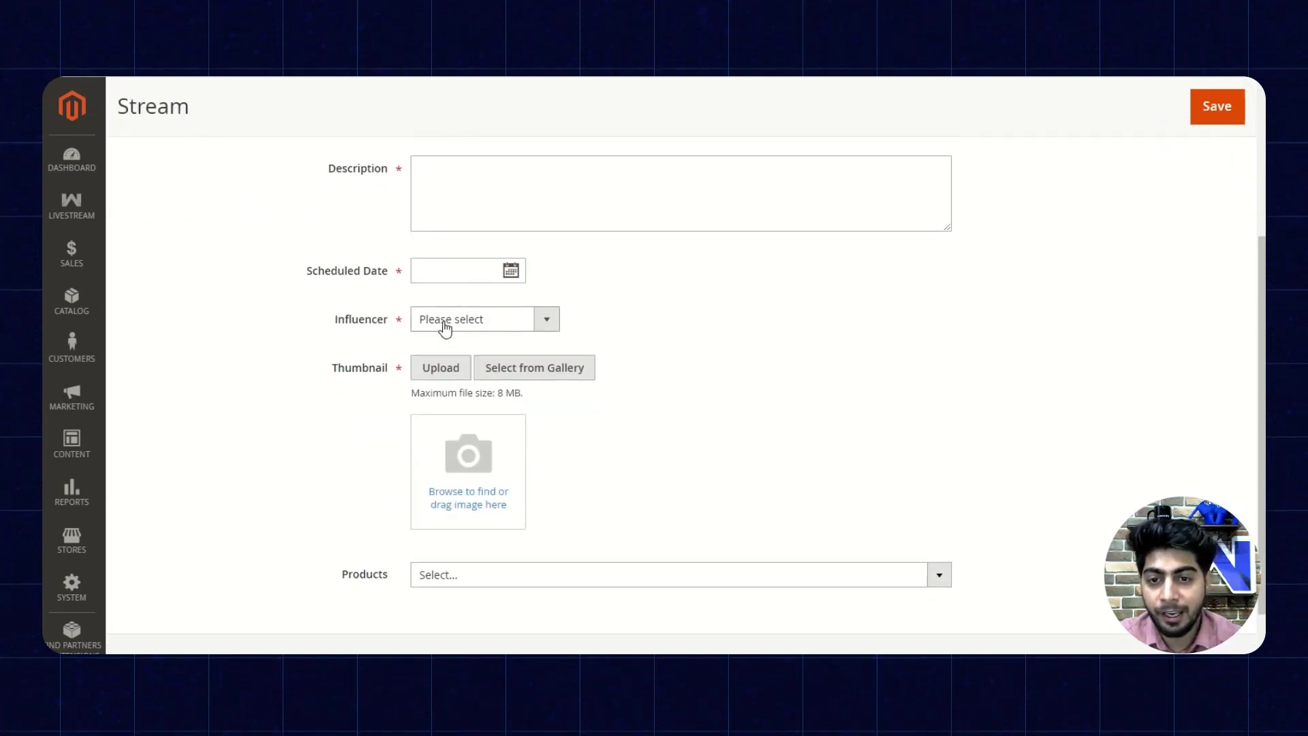
Check the available influencers and products without choosing any, then dismiss the LiveStream menu.
click(503, 323)
click(502, 322)
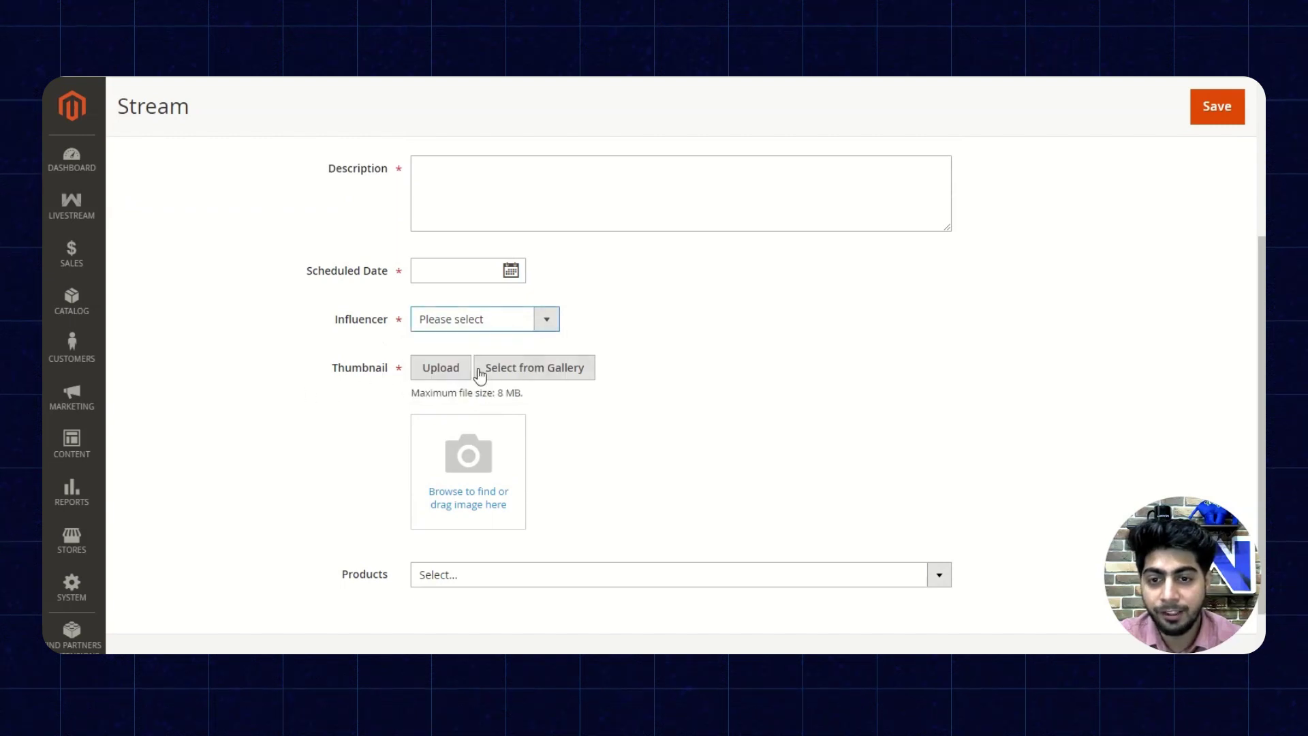
scroll(472, 493, down, 1)
click(472, 502)
click(475, 504)
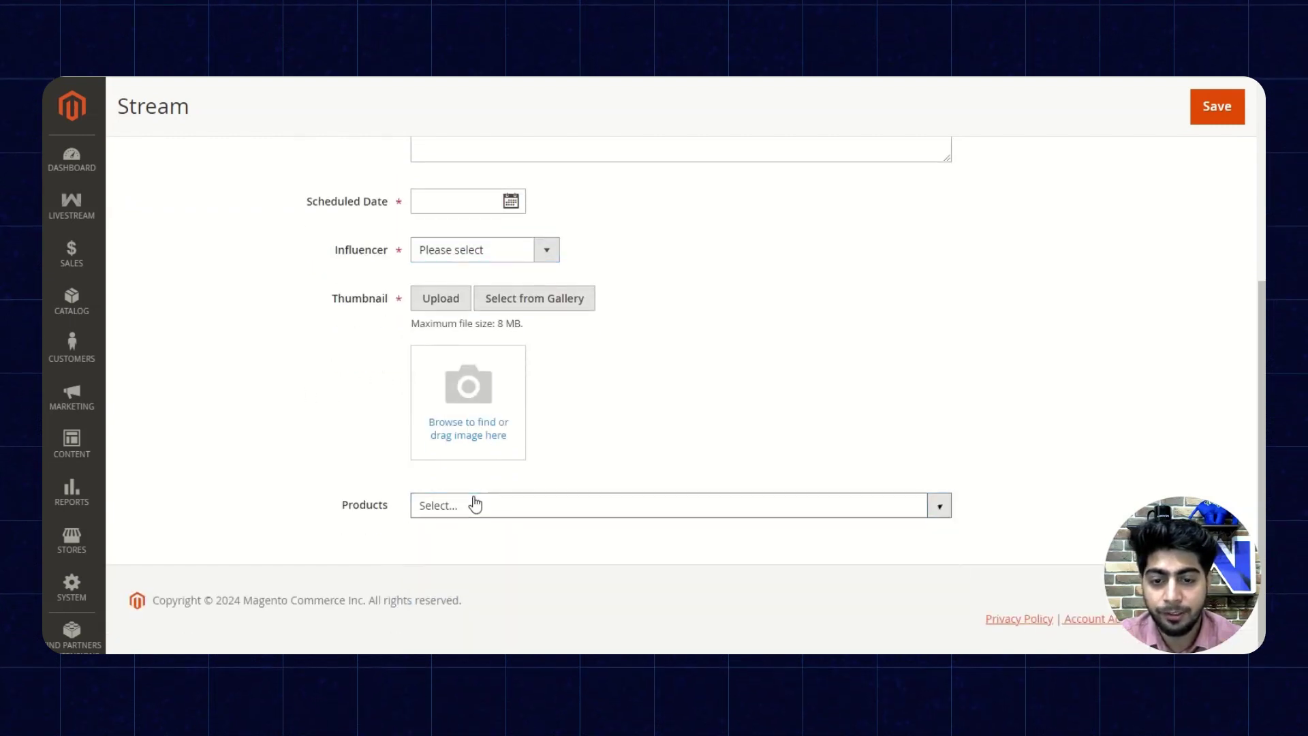
scroll(476, 504, up, 5)
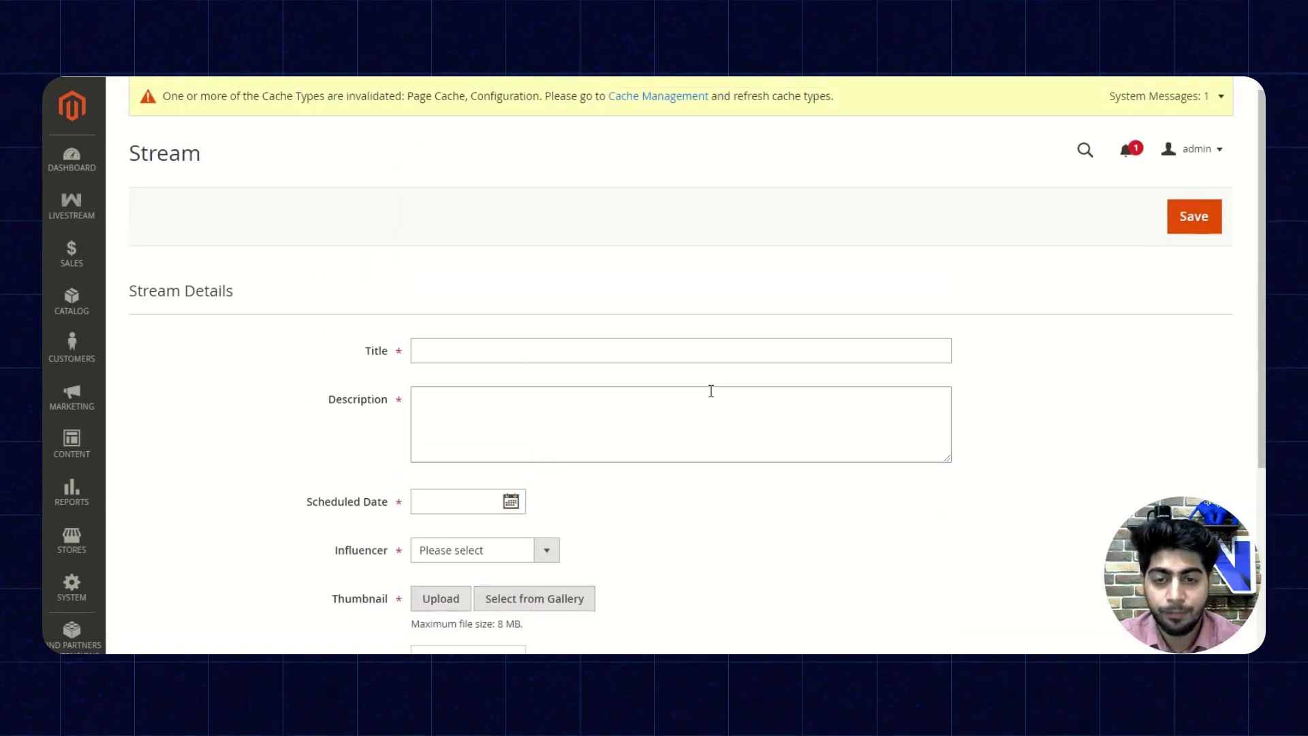
click(70, 203)
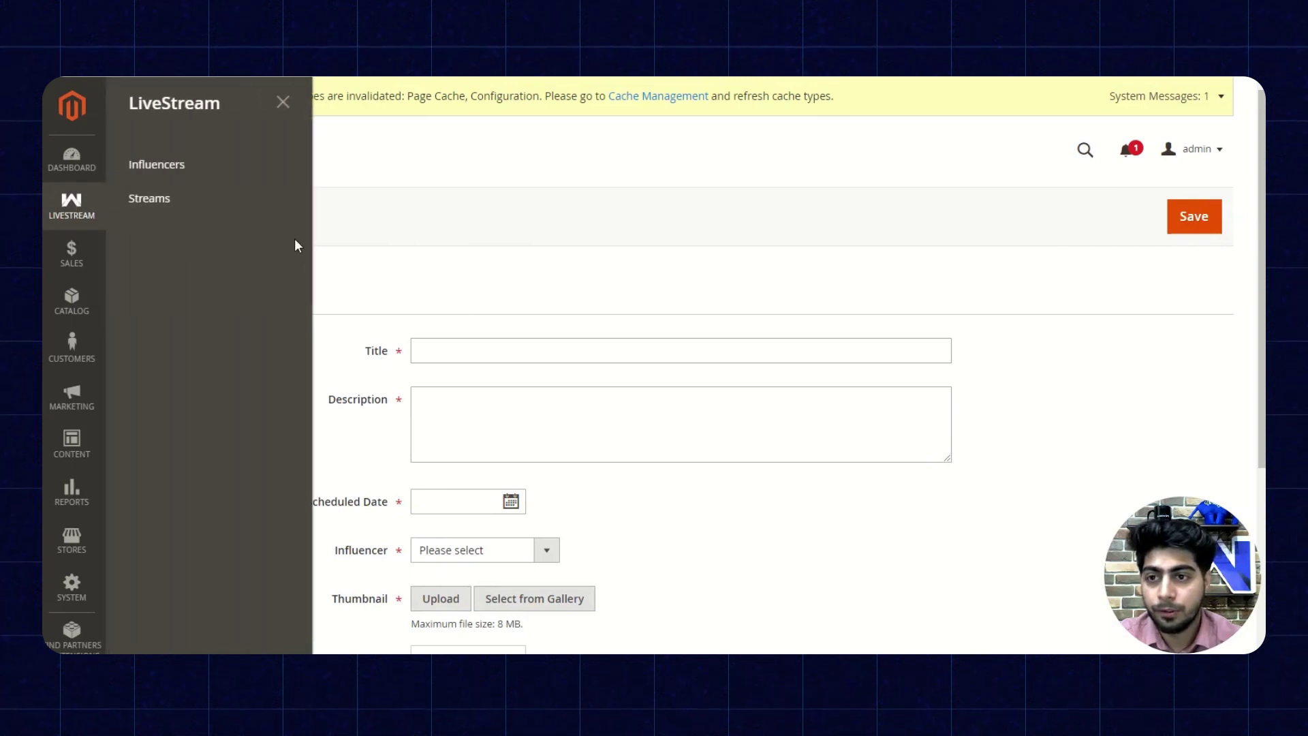
click(284, 104)
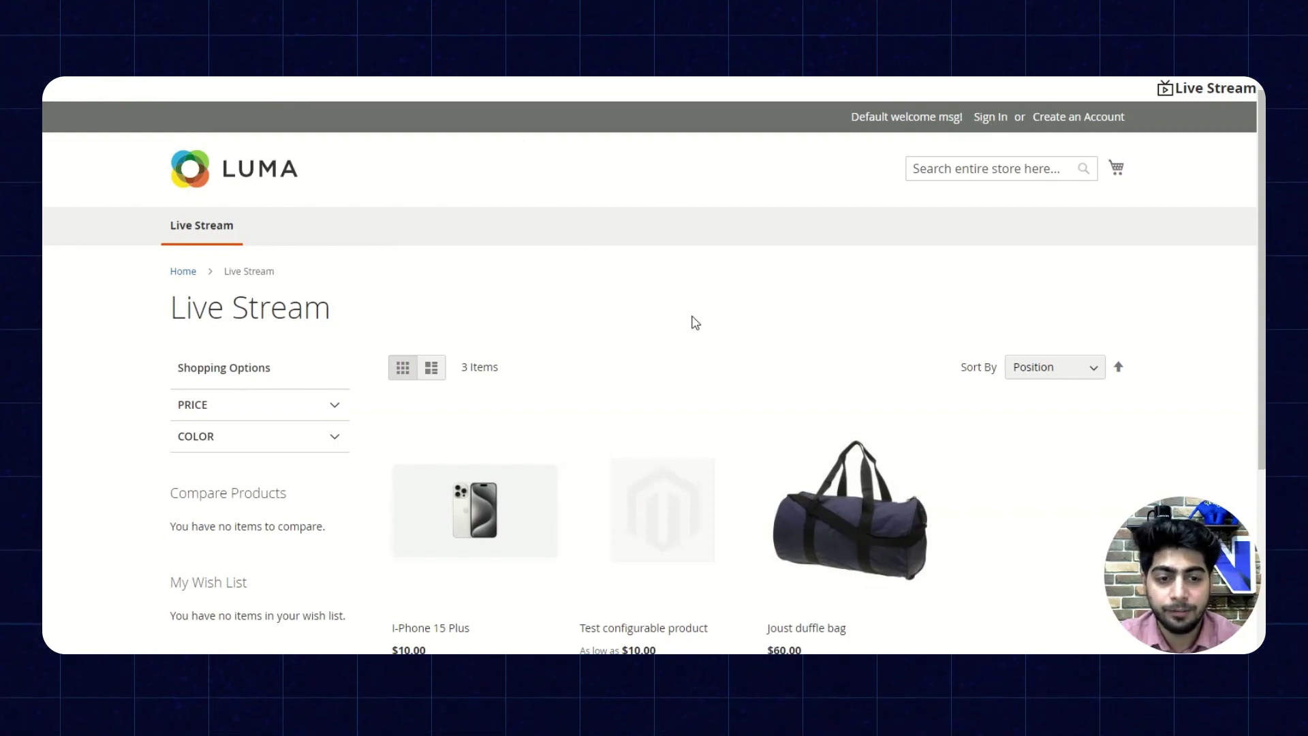
scroll(695, 322, down, 1)
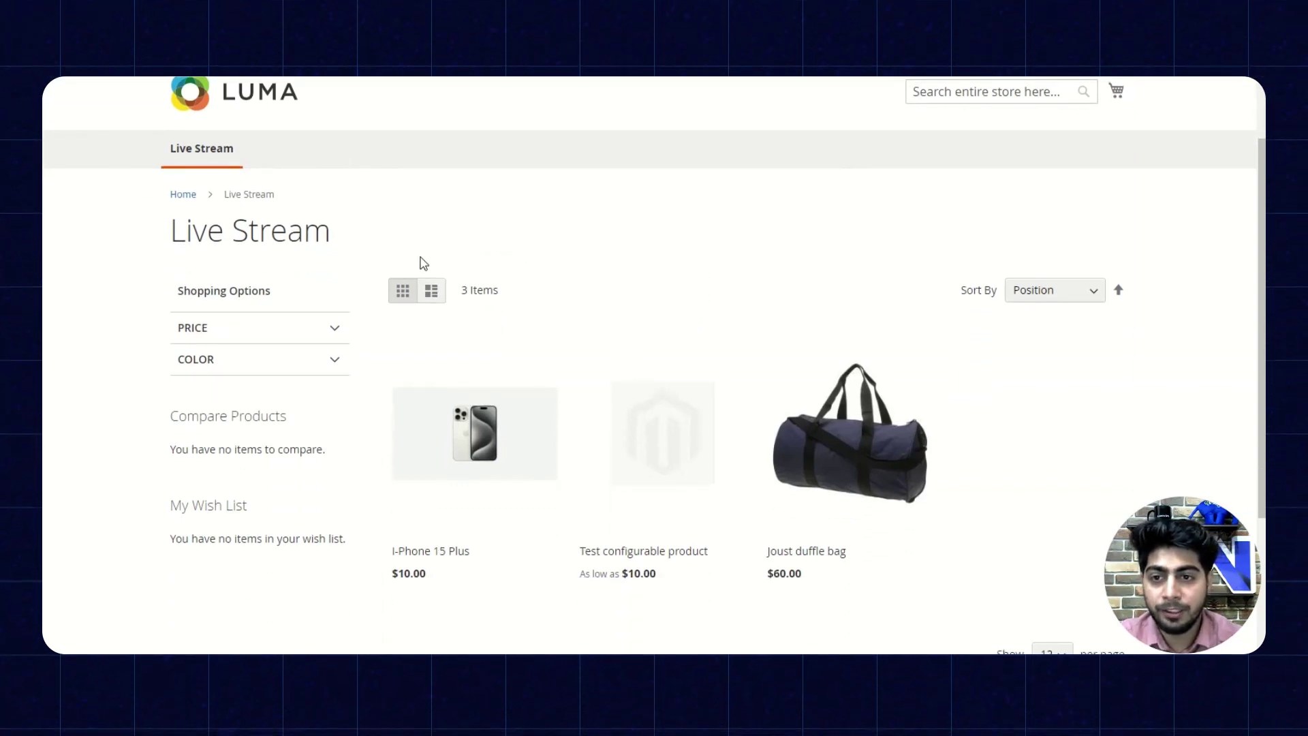
mouse_move(459, 403)
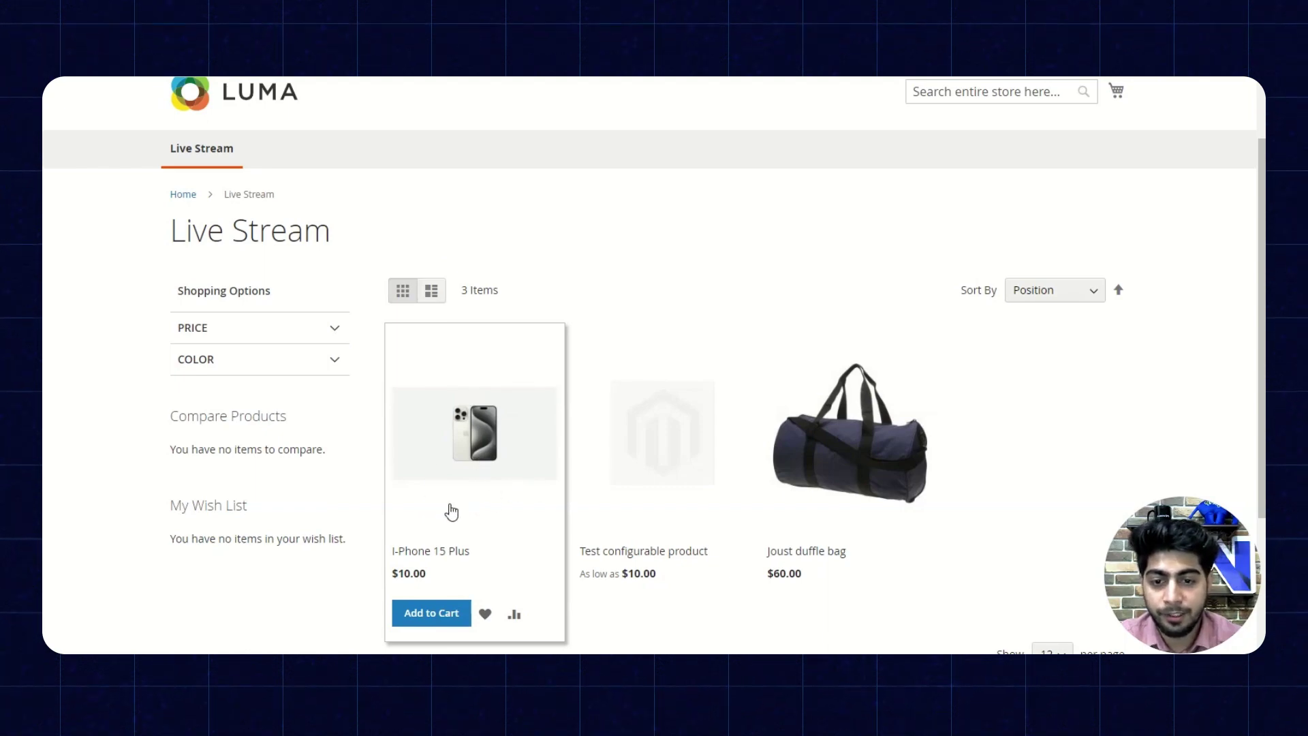
mouse_move(920, 525)
scroll(897, 518, up, 1)
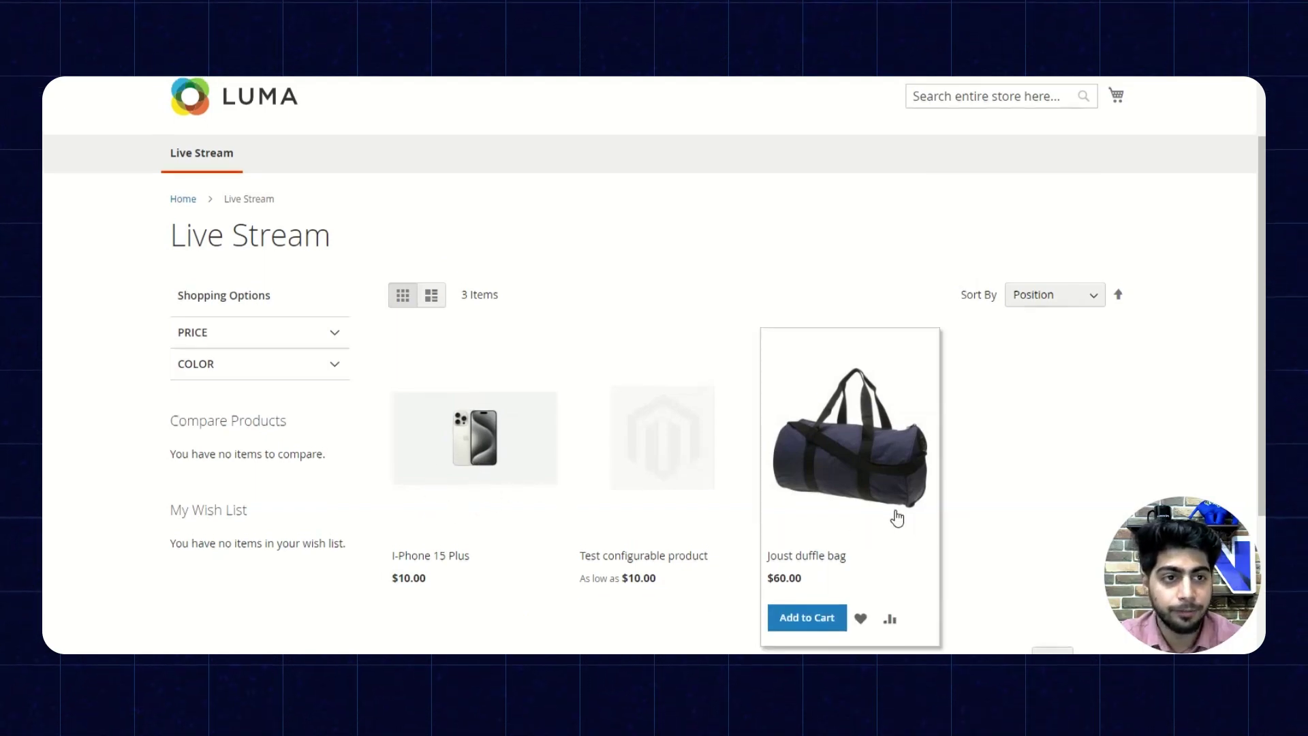
scroll(897, 517, up, 1)
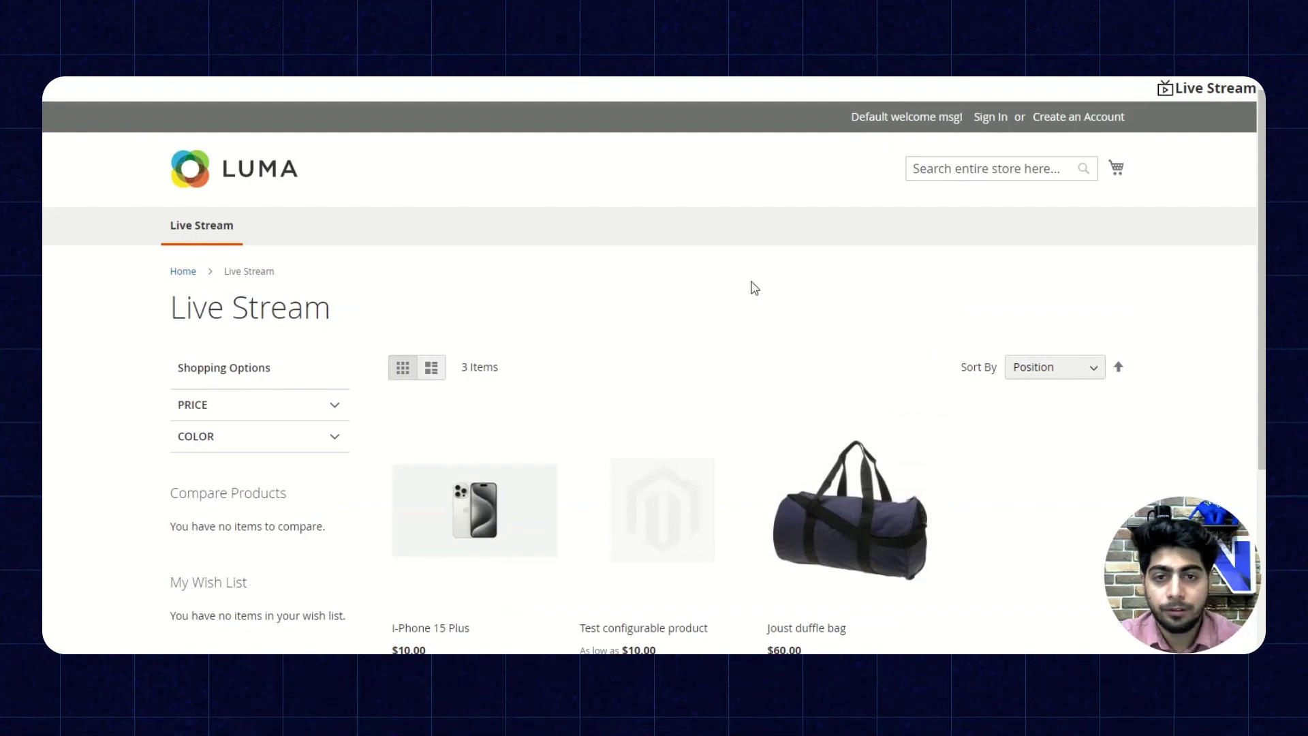
Sign in as the customer with autofilled credentials and view the Live Stream category's 2 items.
click(1000, 119)
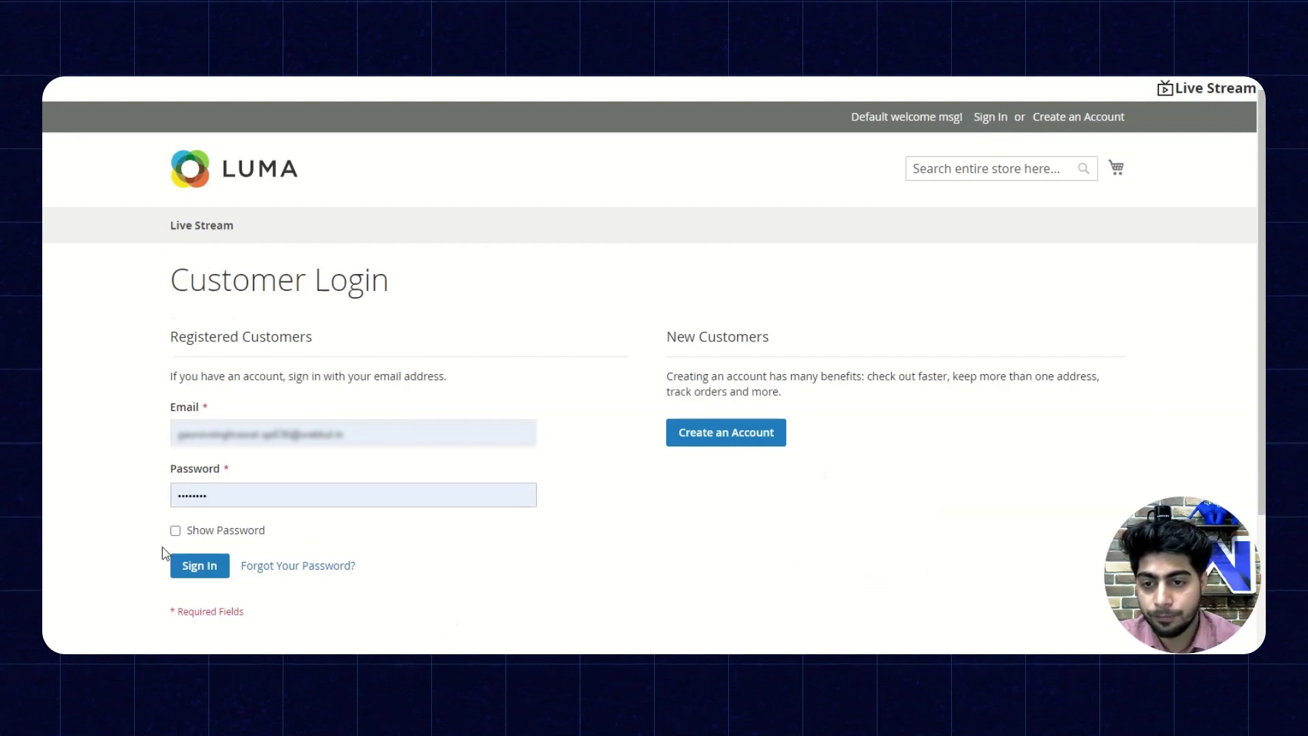
click(190, 571)
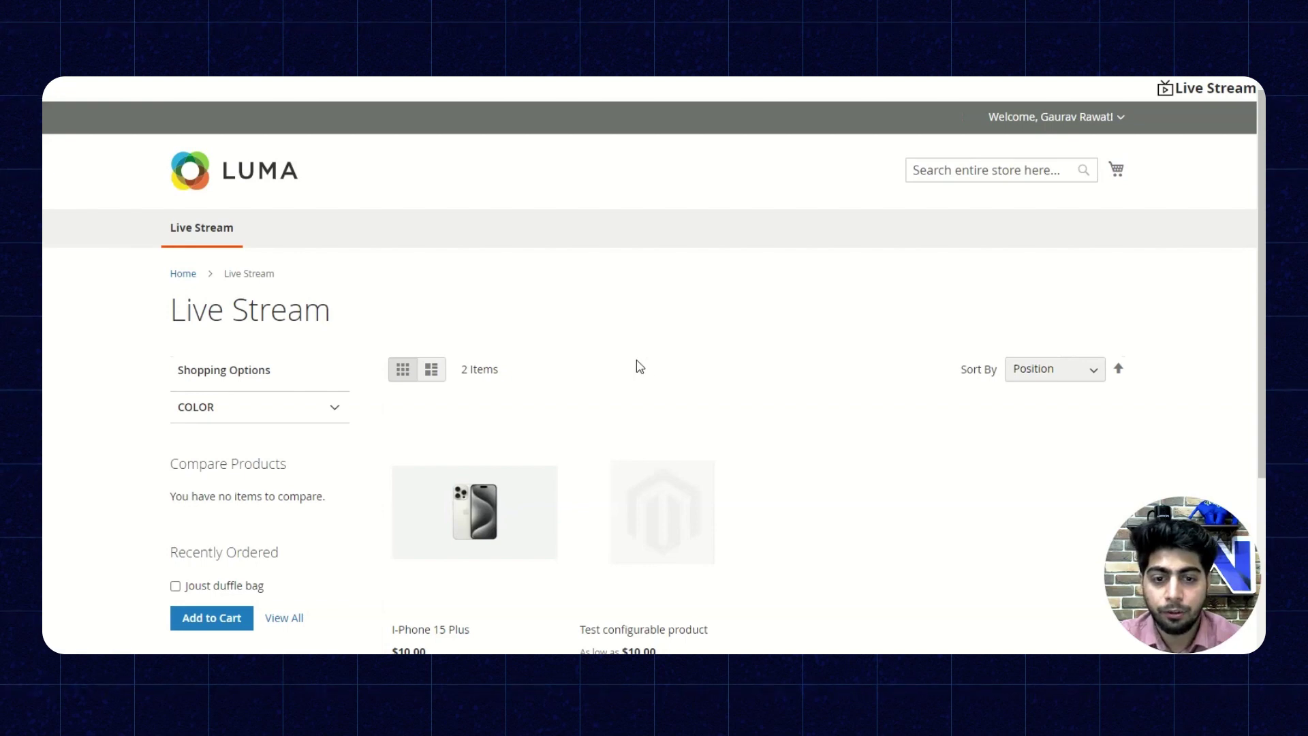
scroll(533, 409, down, 1)
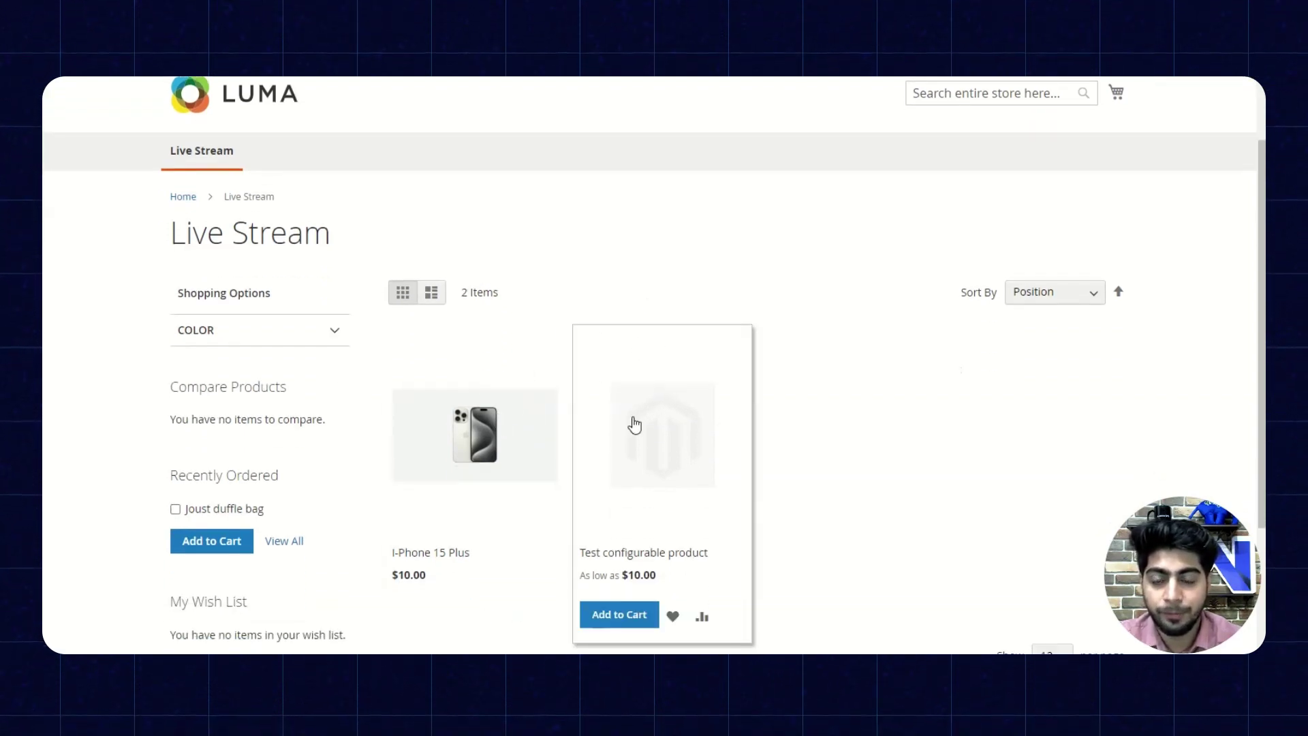
scroll(664, 418, up, 1)
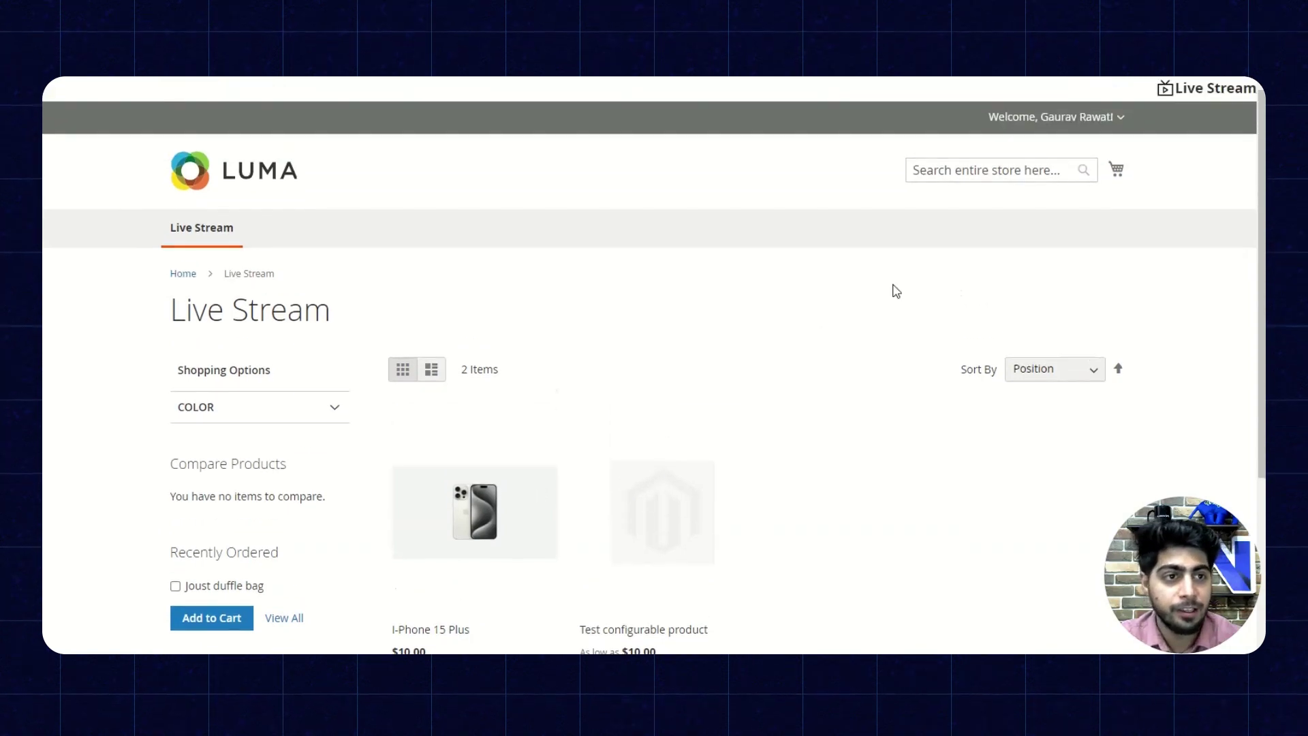
Open the Live Stream page and browse the upcoming NFT Stream and previous streams.
click(1211, 91)
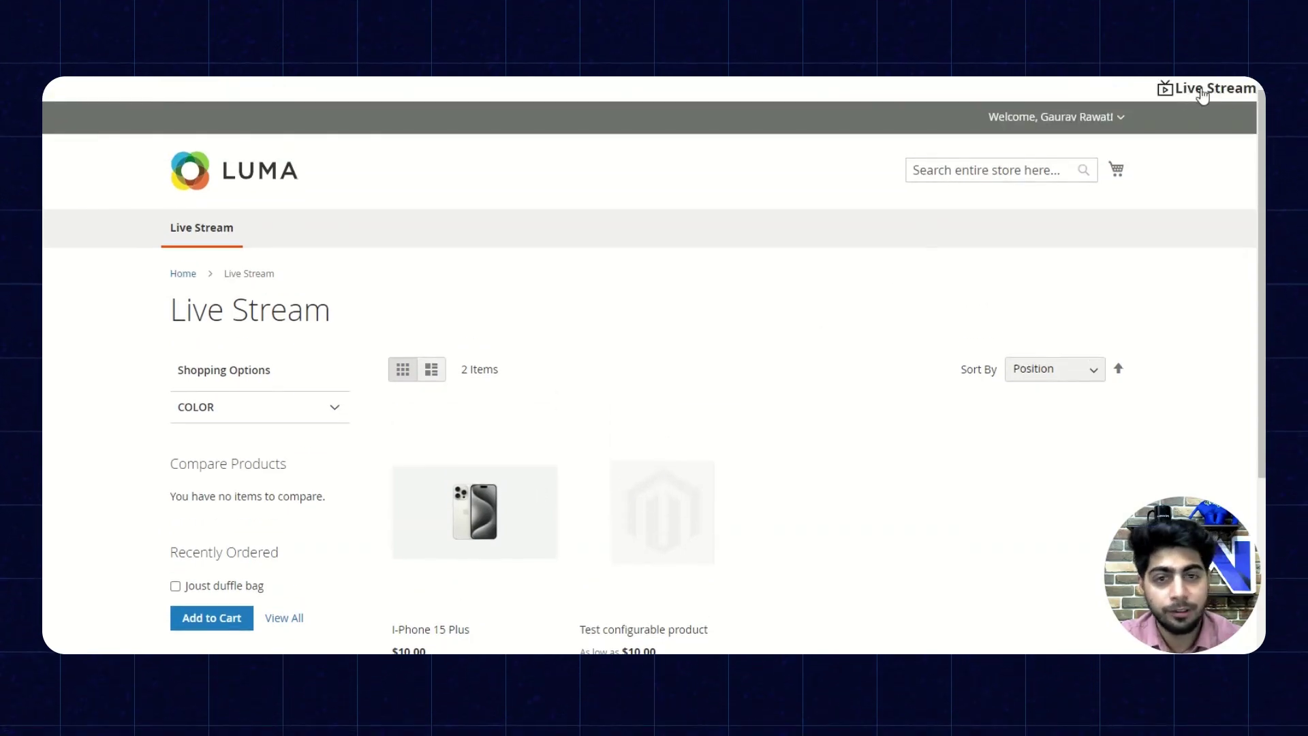
scroll(470, 348, down, 1)
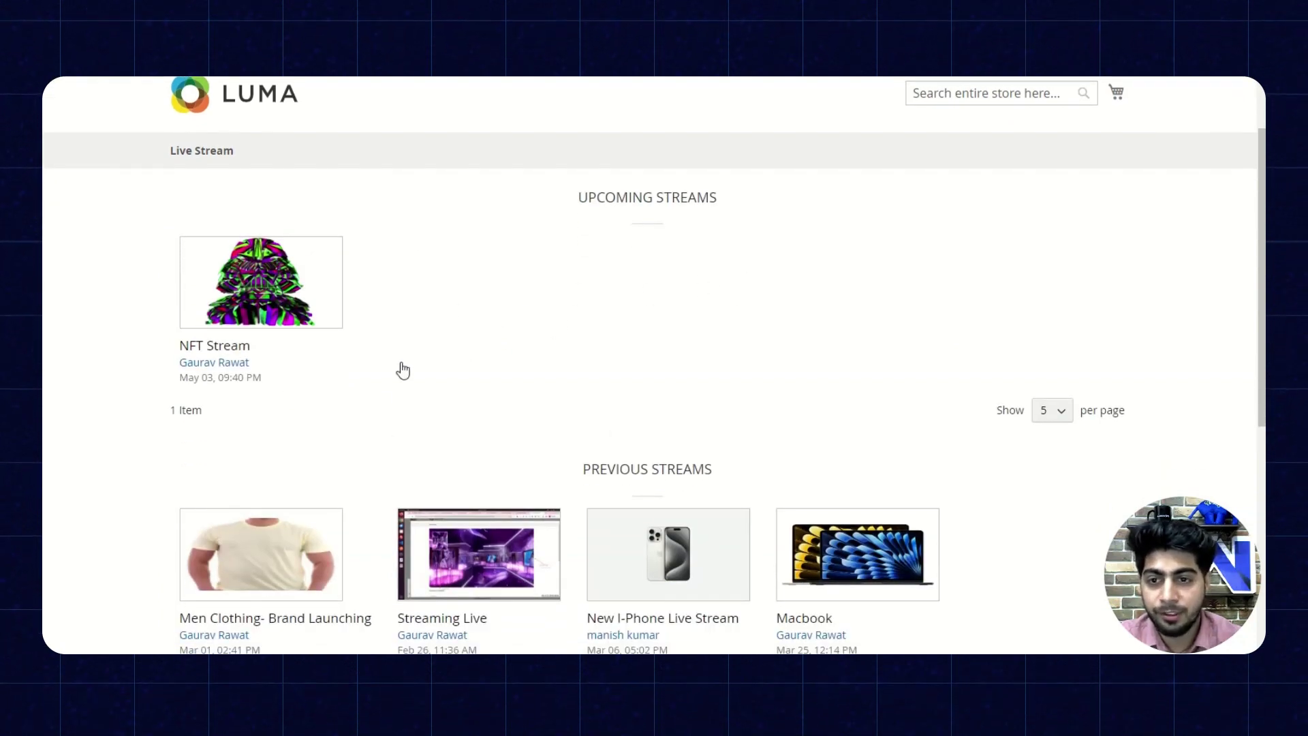
scroll(679, 331, down, 2)
scroll(479, 409, down, 2)
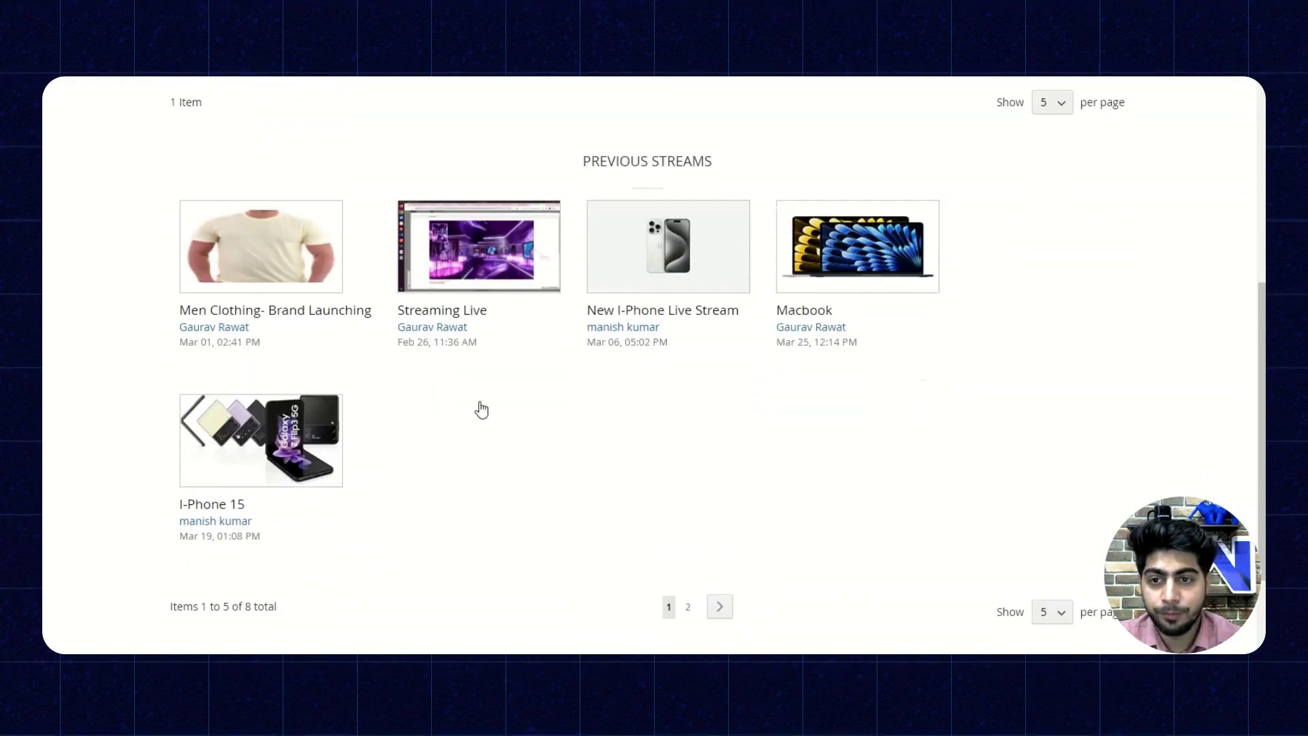
scroll(468, 368, up, 3)
scroll(658, 332, down, 2)
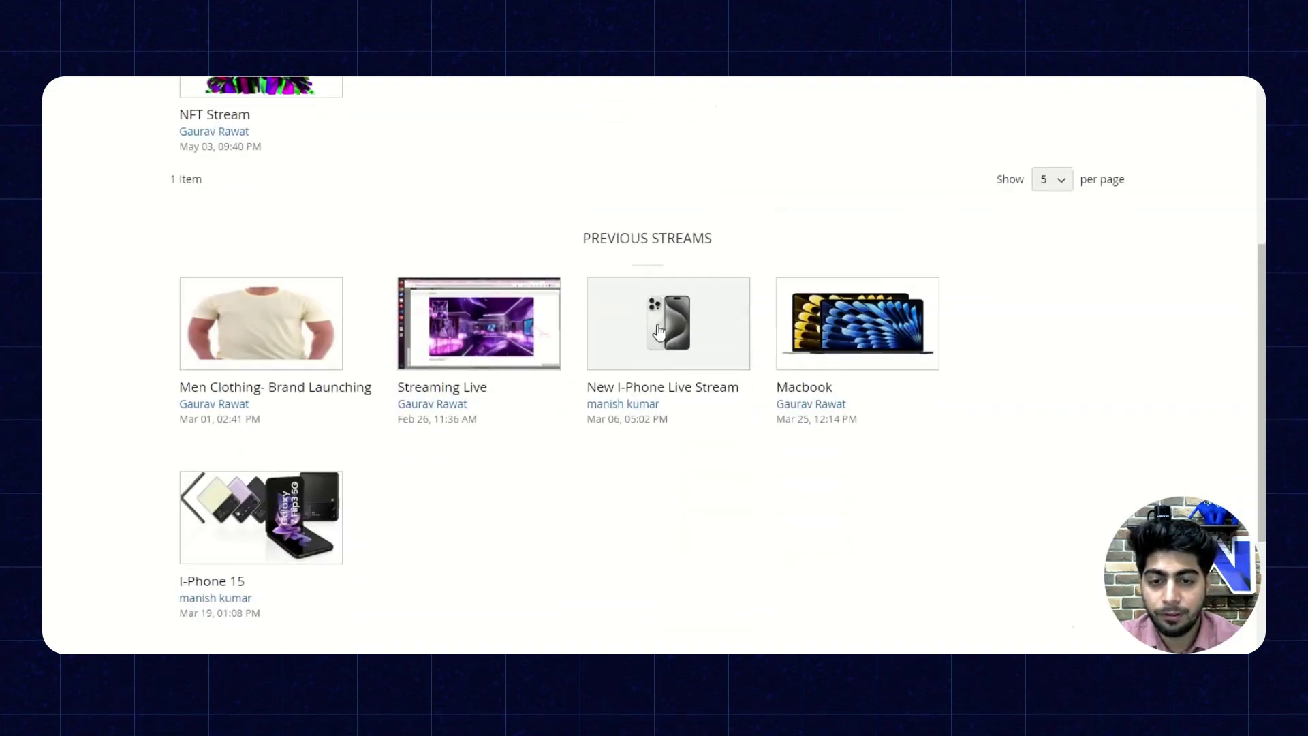
scroll(655, 347, up, 4)
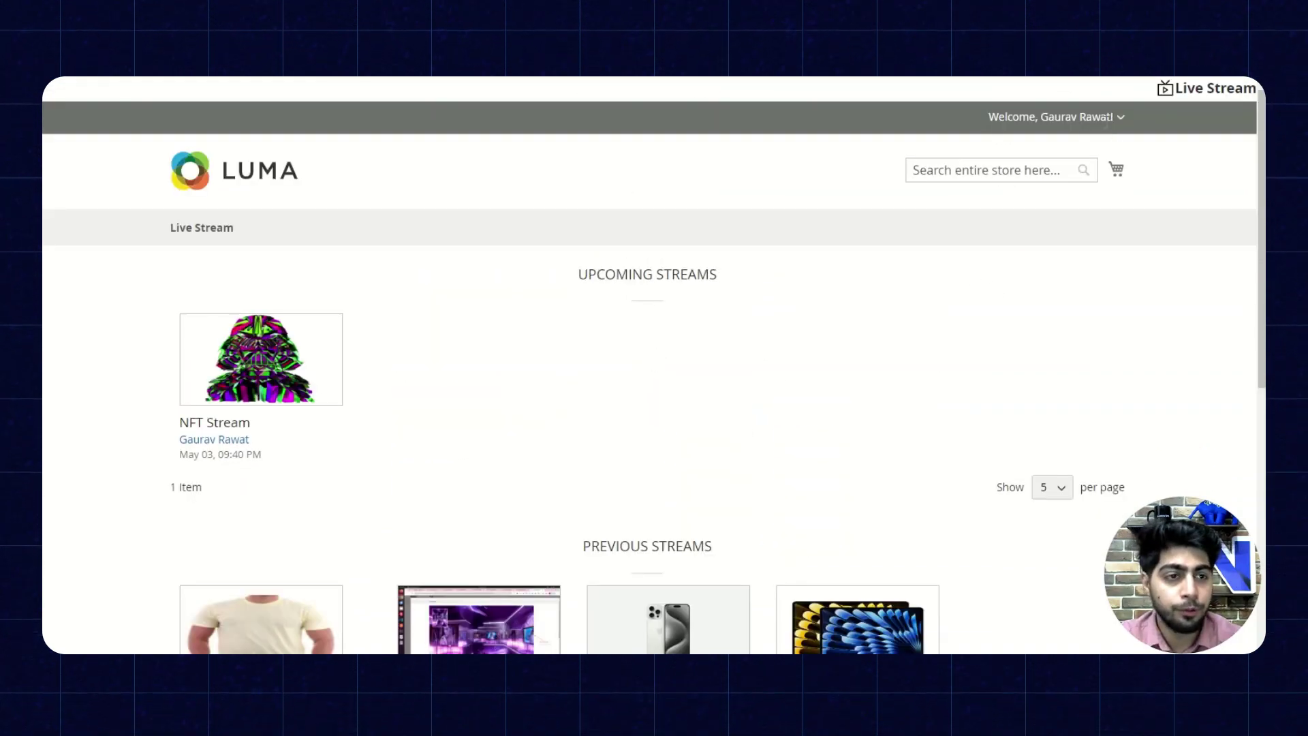
click(1062, 143)
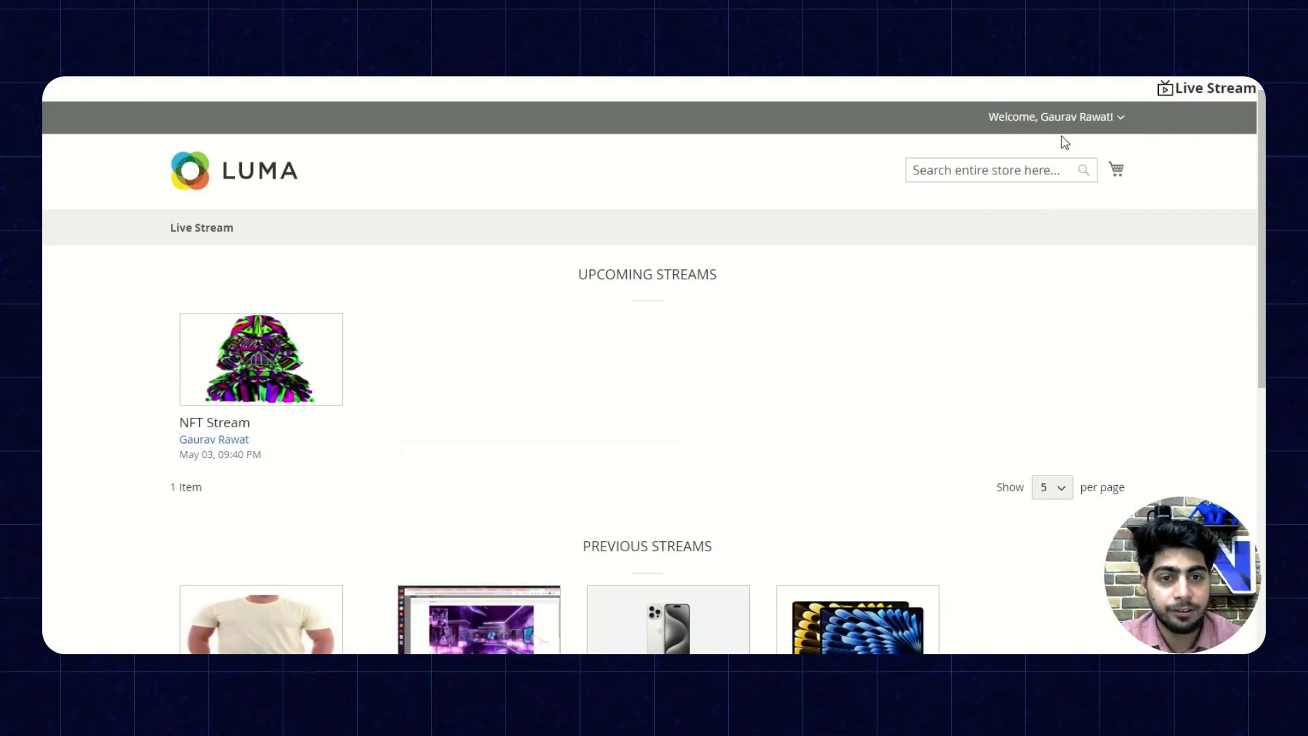
scroll(665, 315, down, 1)
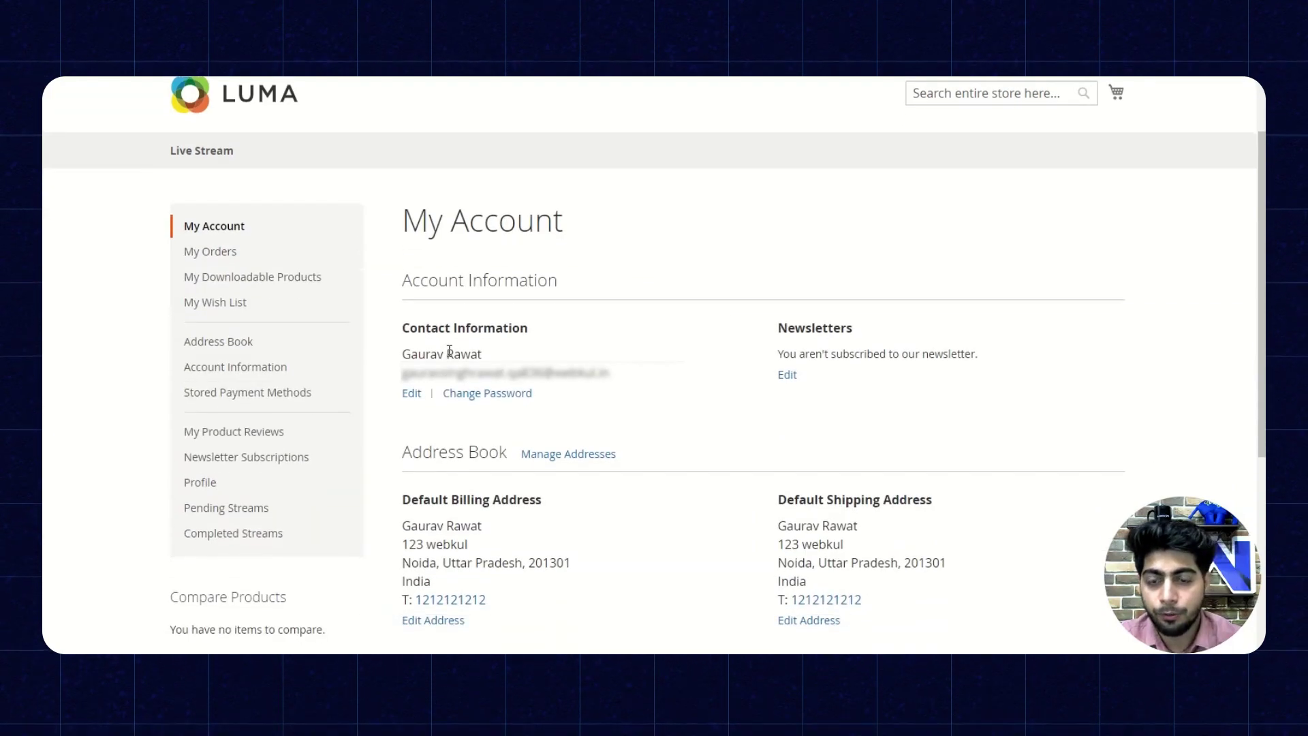
click(240, 491)
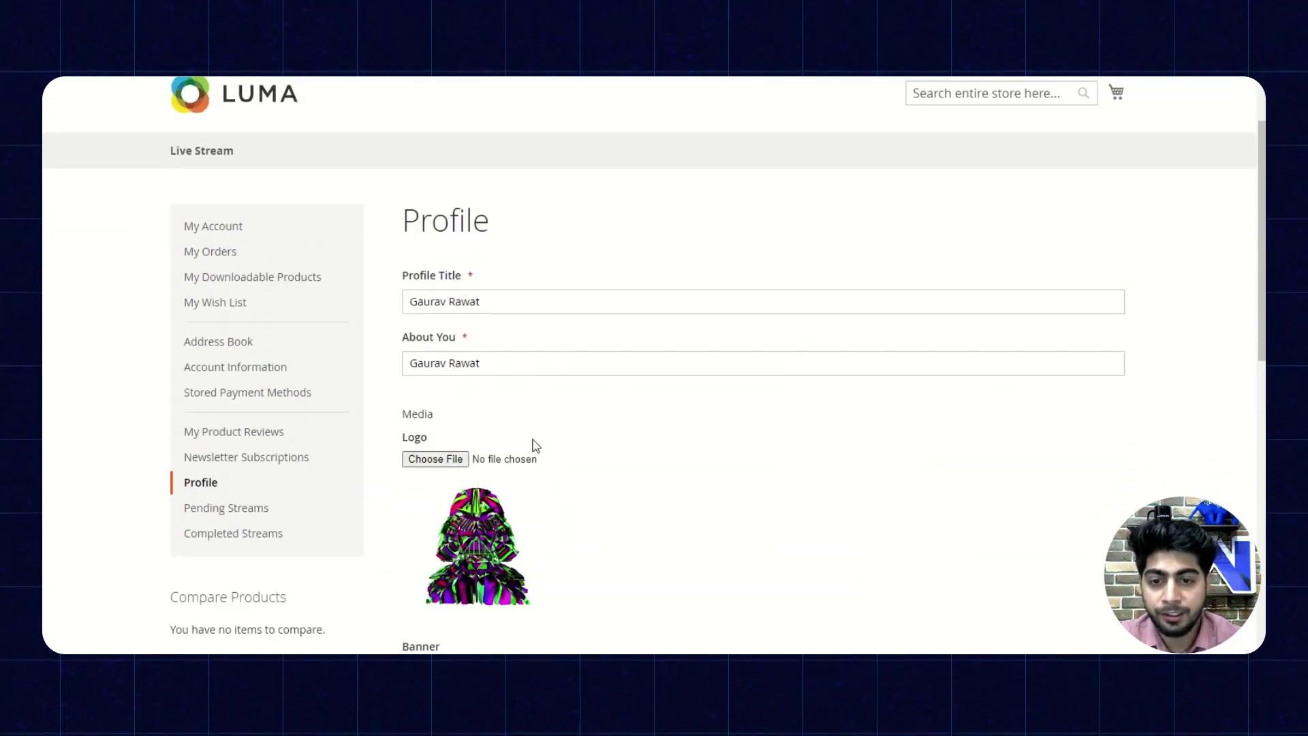
scroll(532, 444, down, 3)
scroll(598, 379, down, 1)
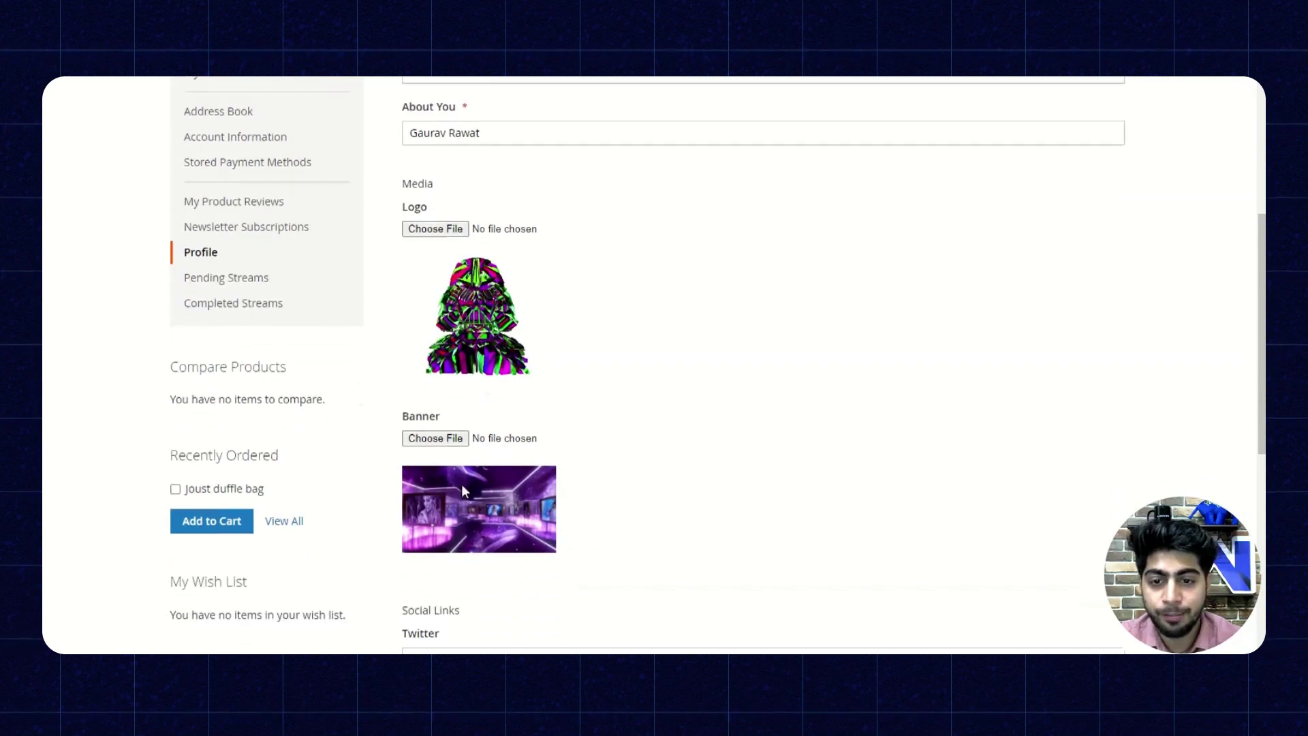
scroll(724, 502, down, 4)
scroll(505, 519, down, 3)
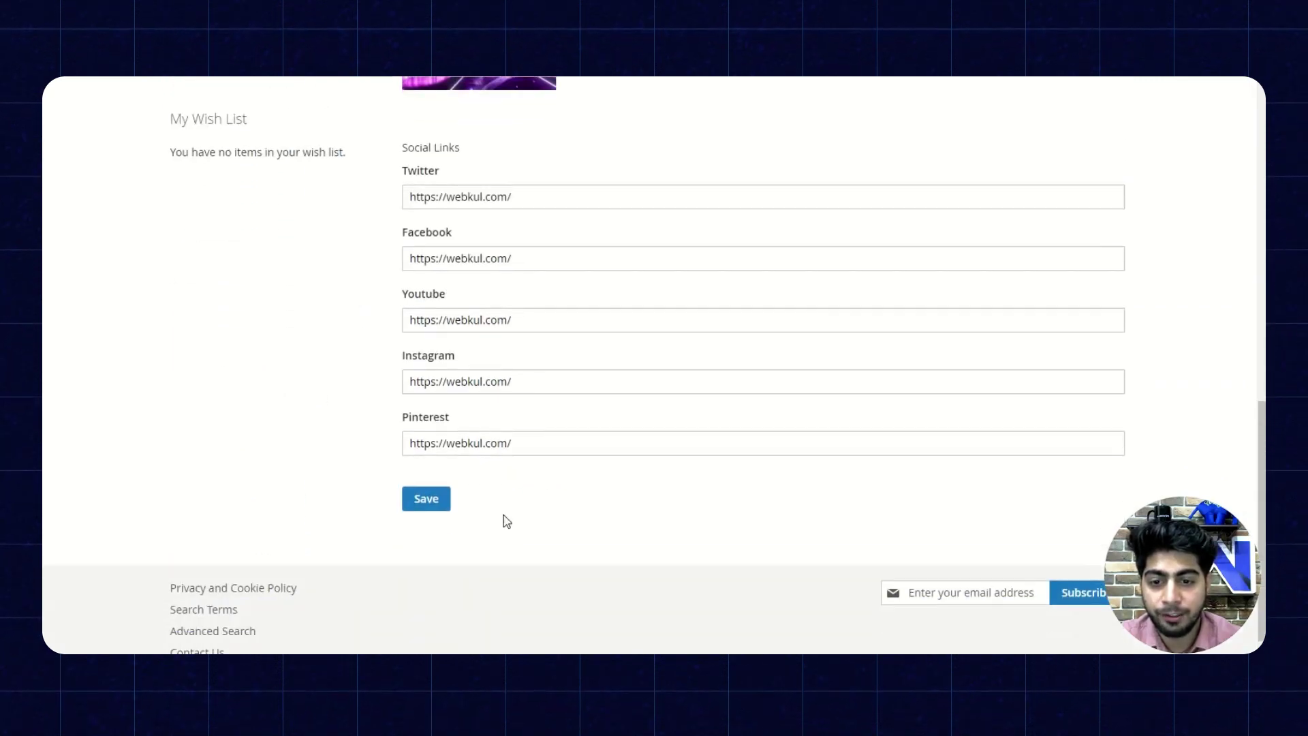
scroll(508, 497, up, 11)
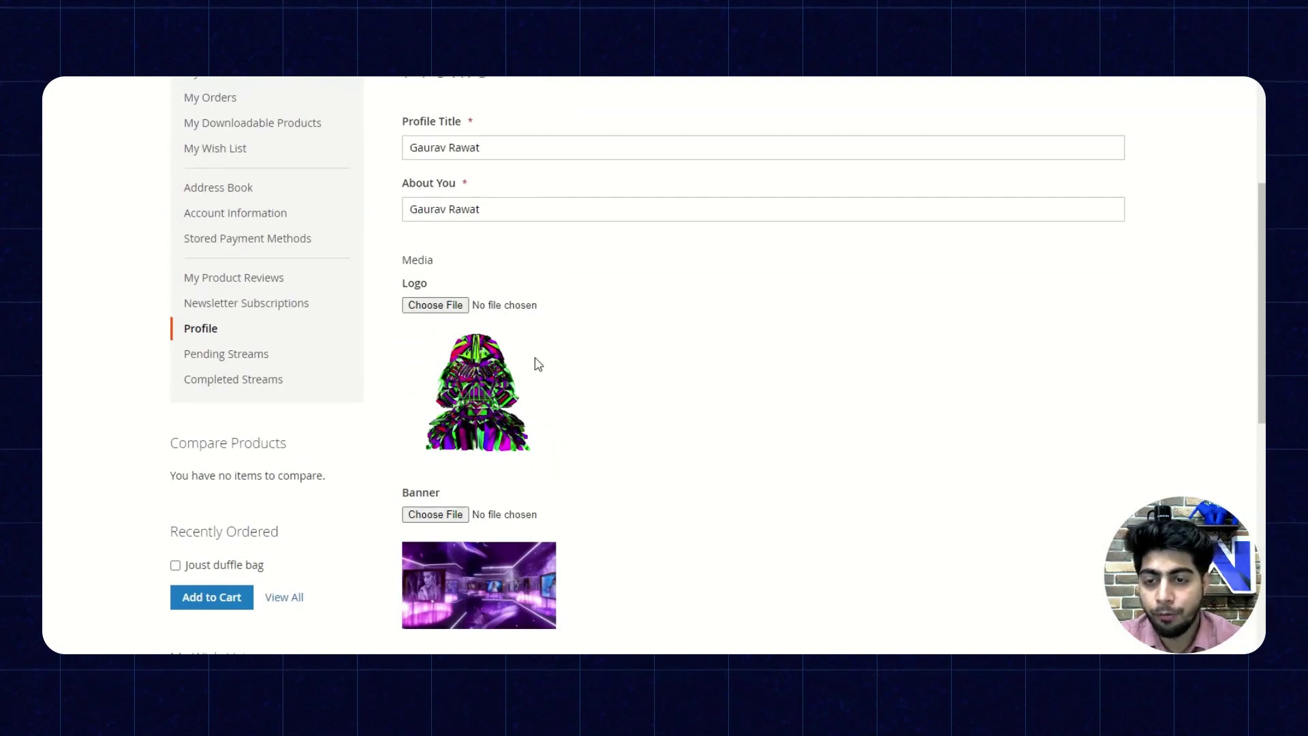
Review the Macbook pending stream's edit form, then go back to Pending Streams.
click(272, 363)
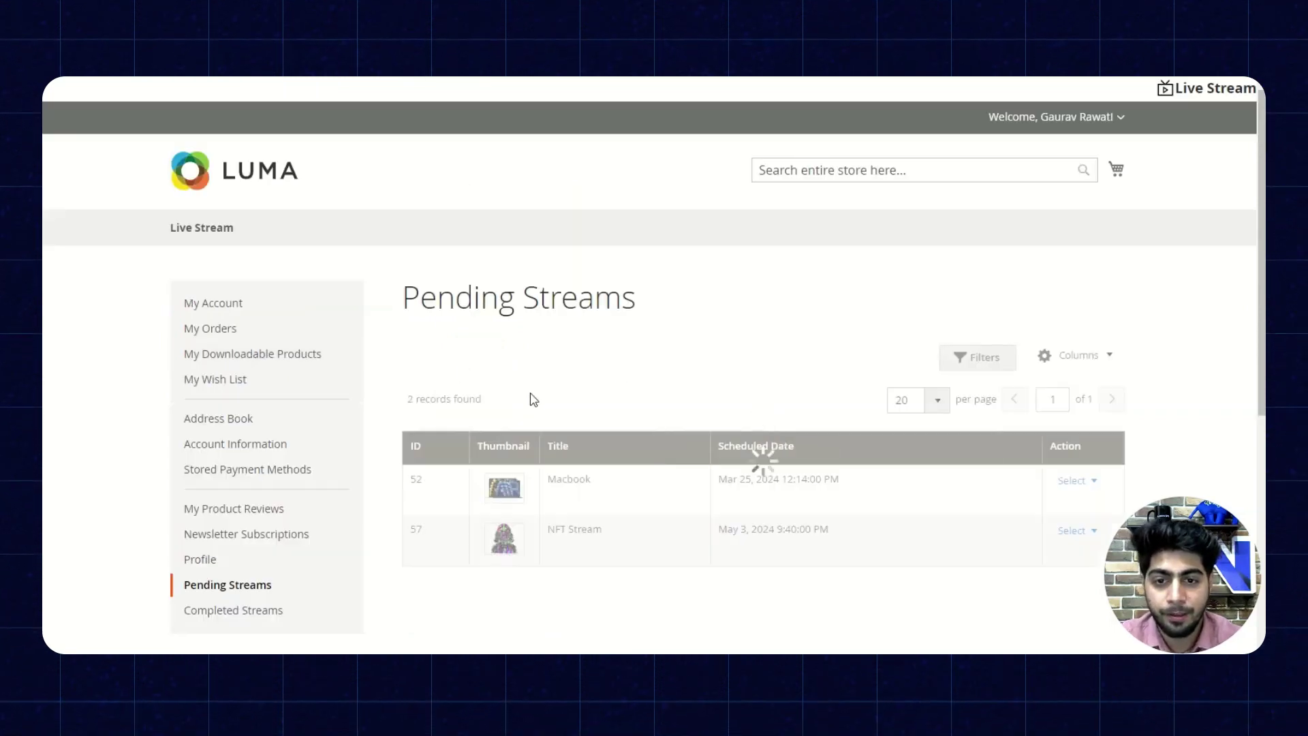
scroll(531, 400, down, 2)
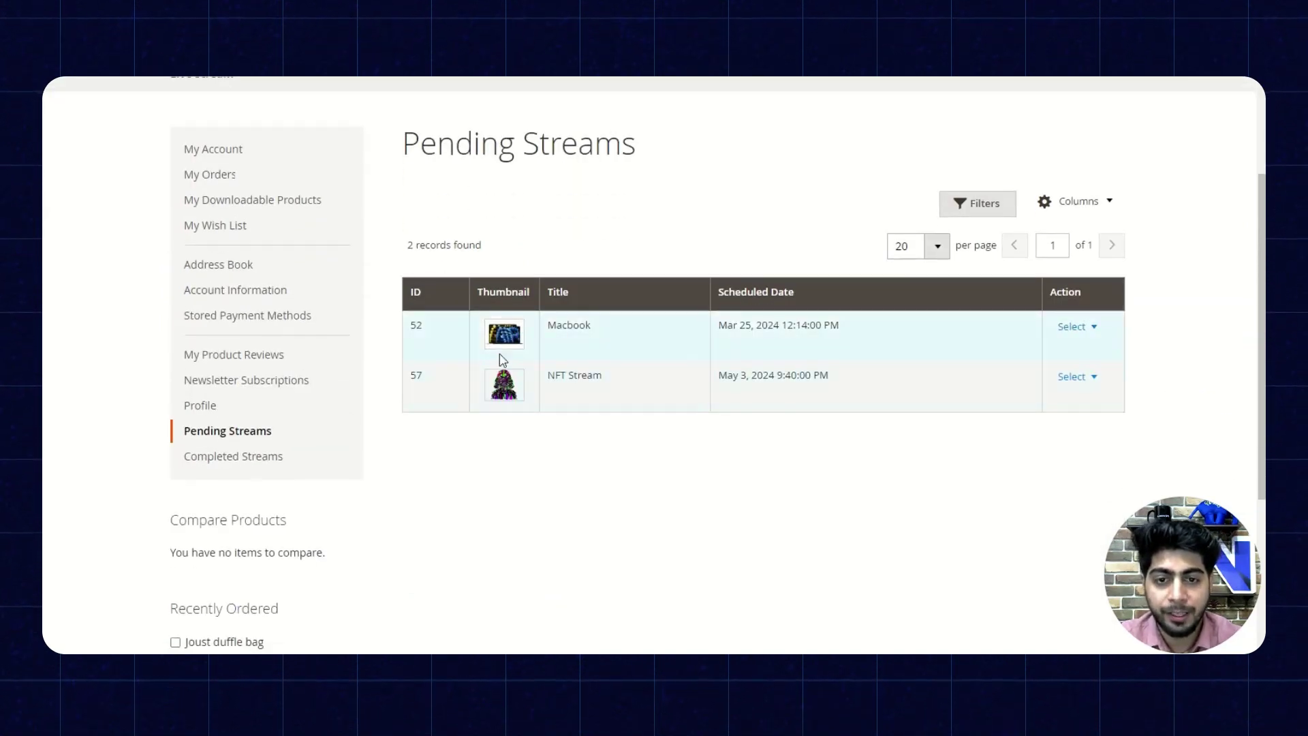
click(1076, 328)
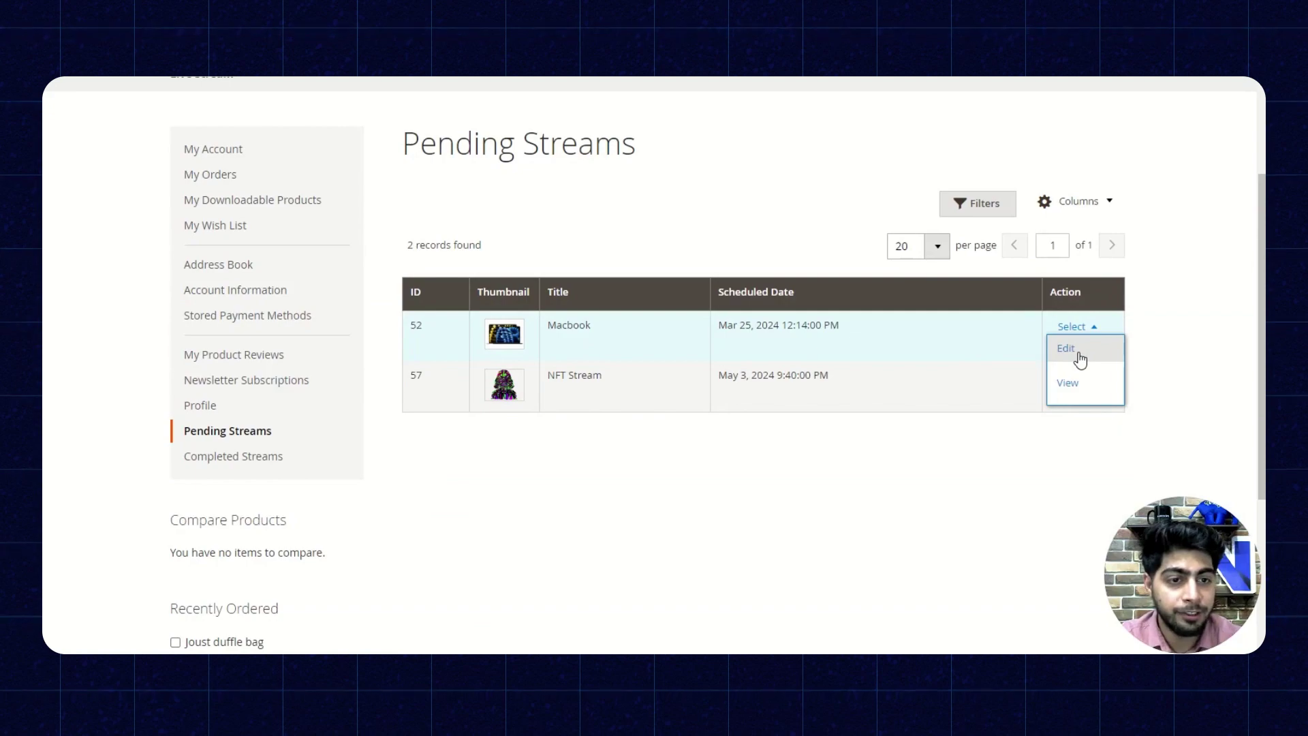
click(1079, 354)
scroll(885, 470, down, 3)
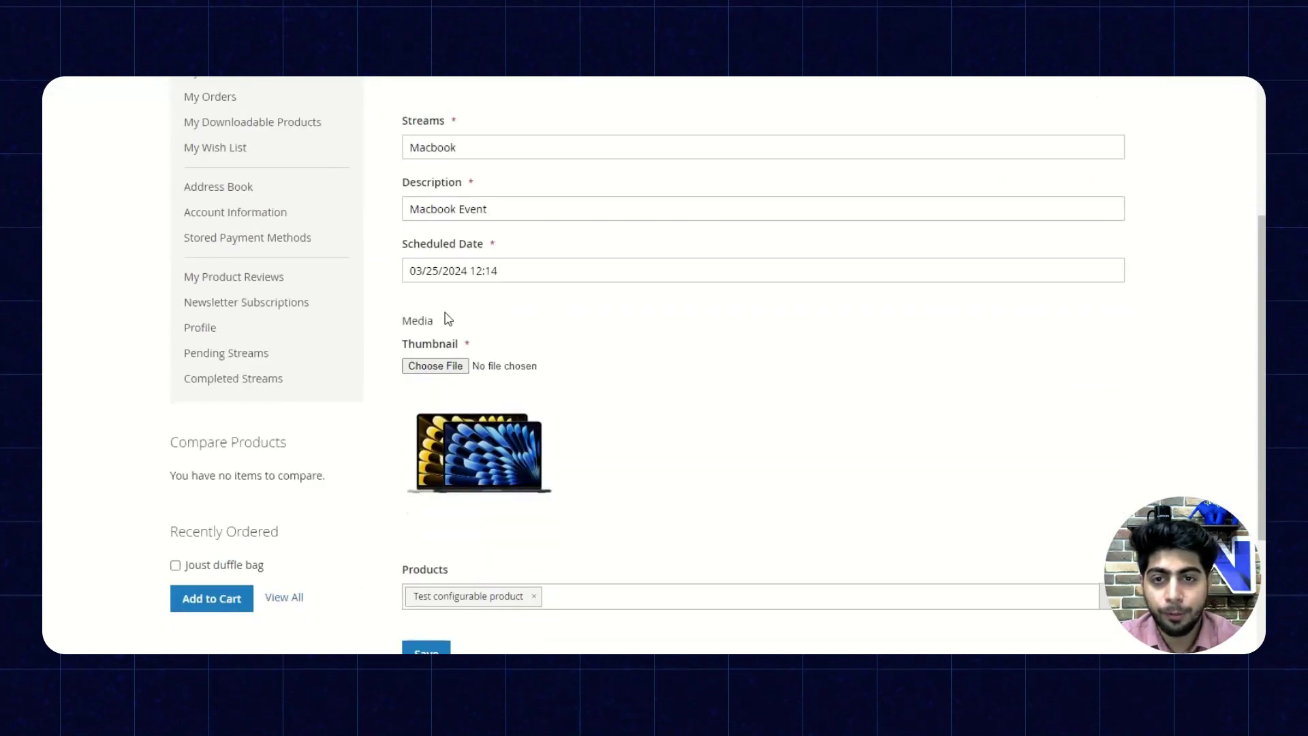
scroll(502, 326, up, 3)
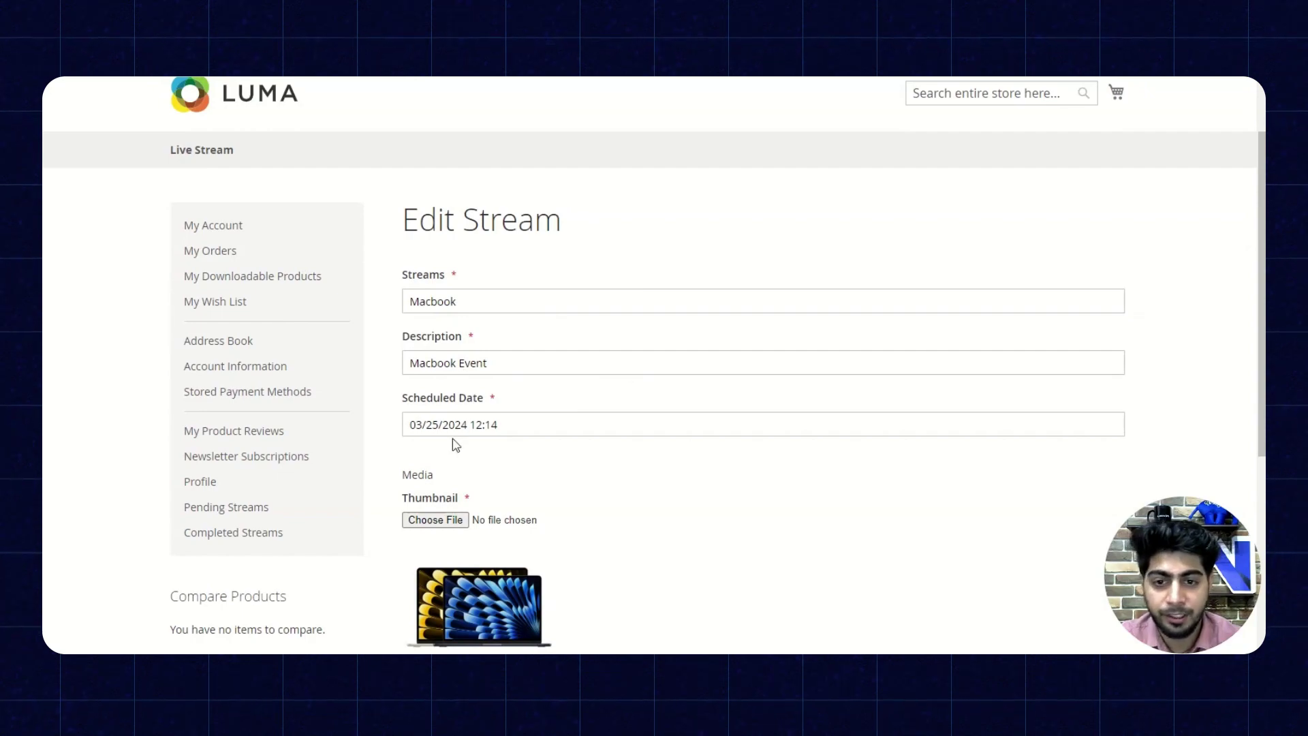
scroll(581, 443, down, 5)
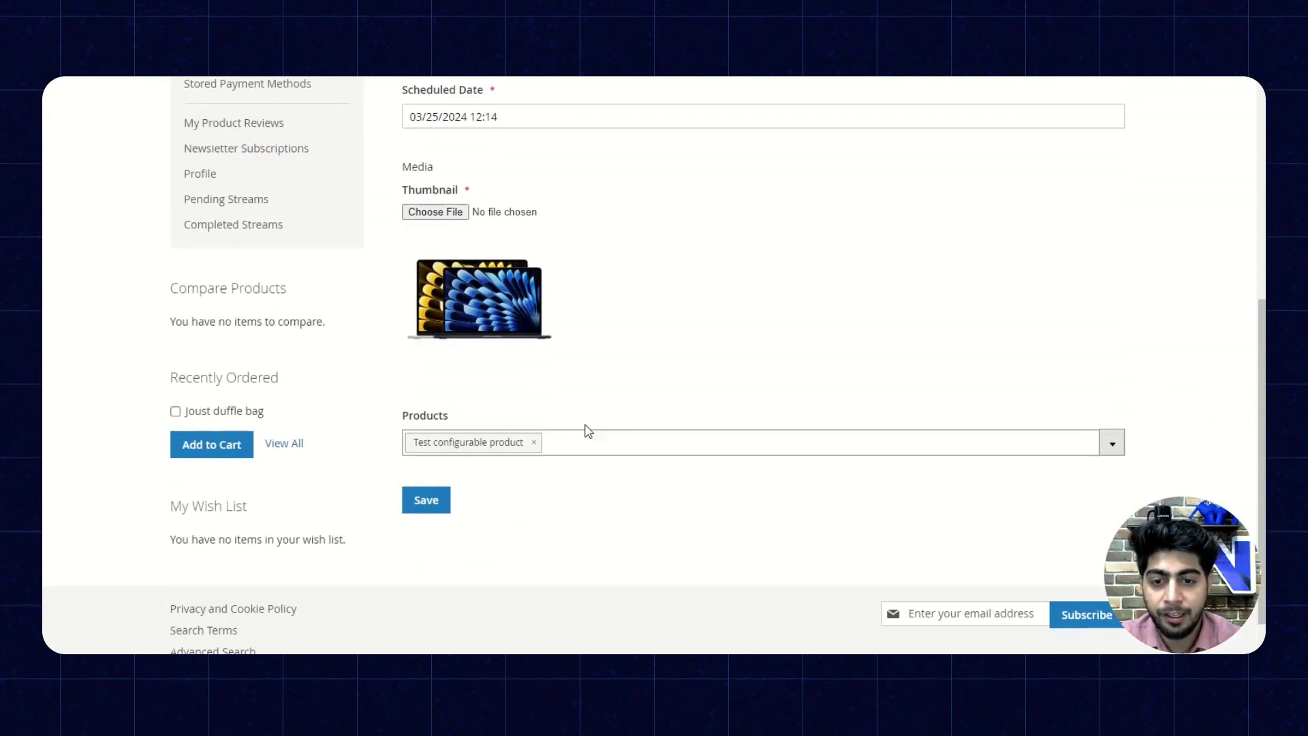
scroll(631, 393, up, 5)
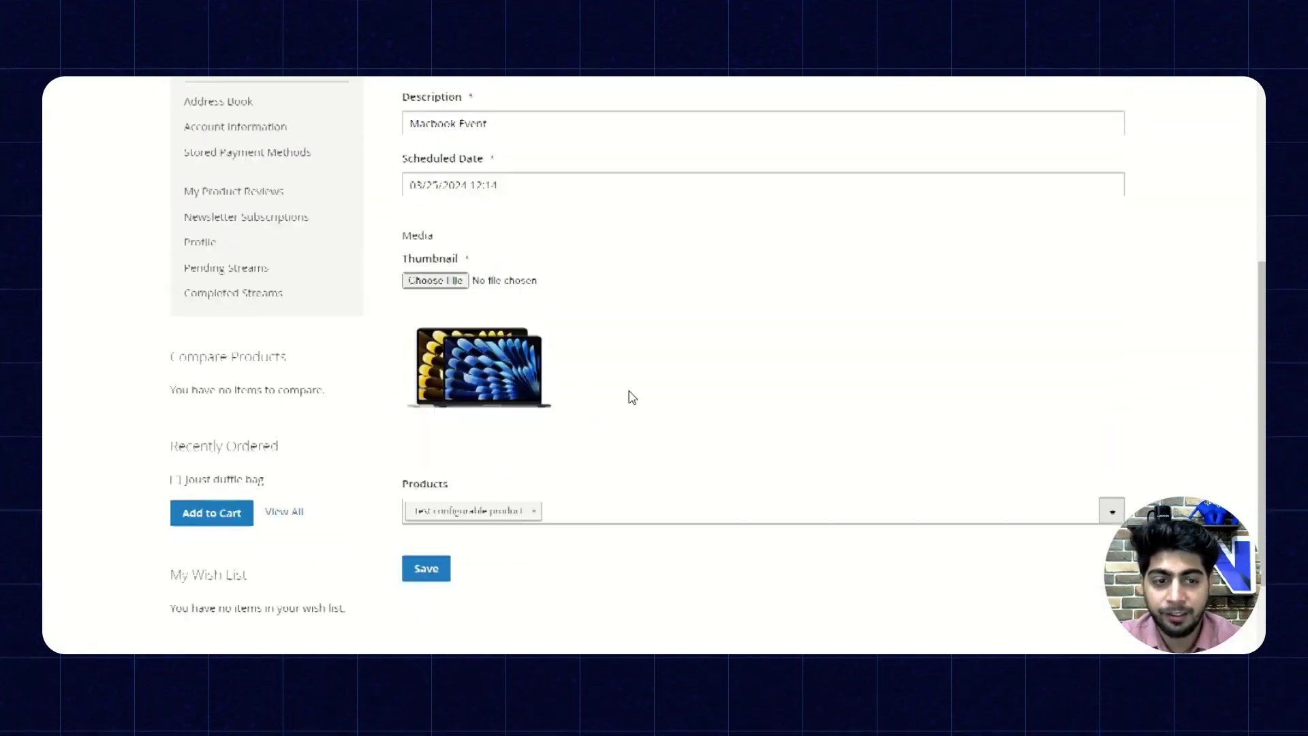
click(53, 83)
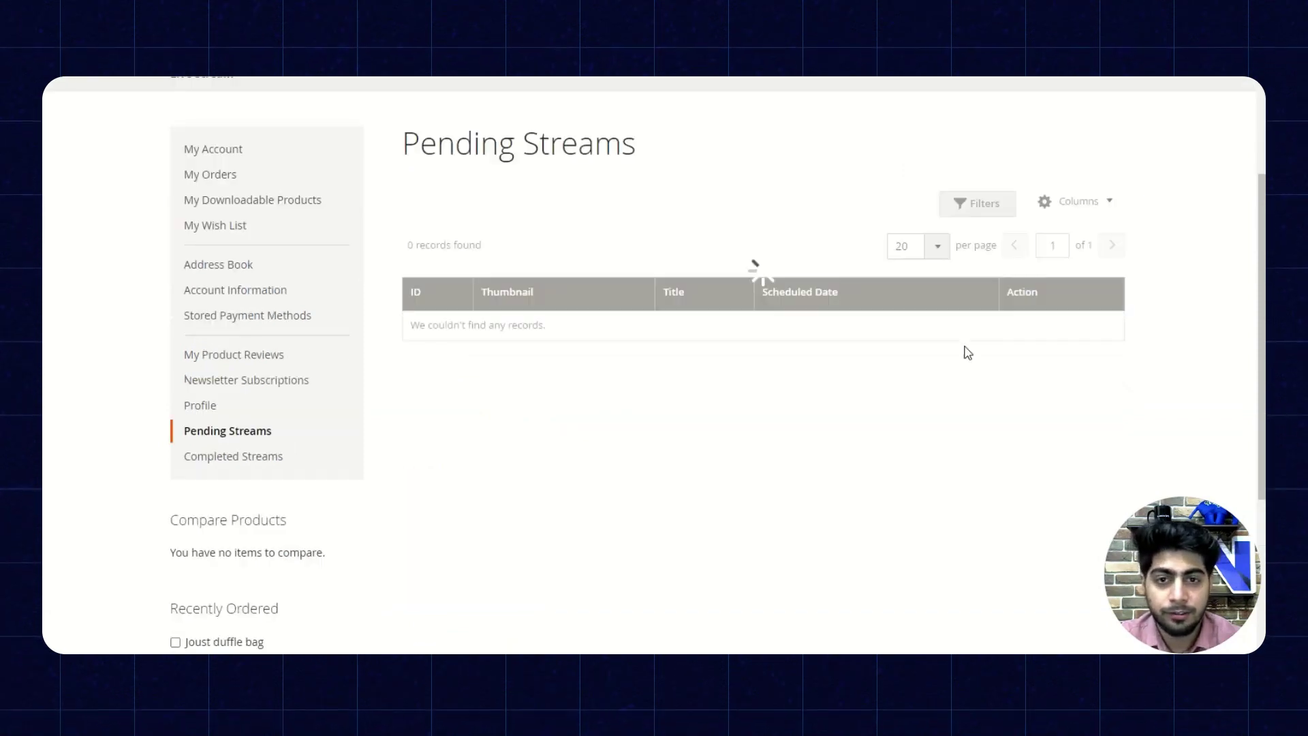
click(1088, 328)
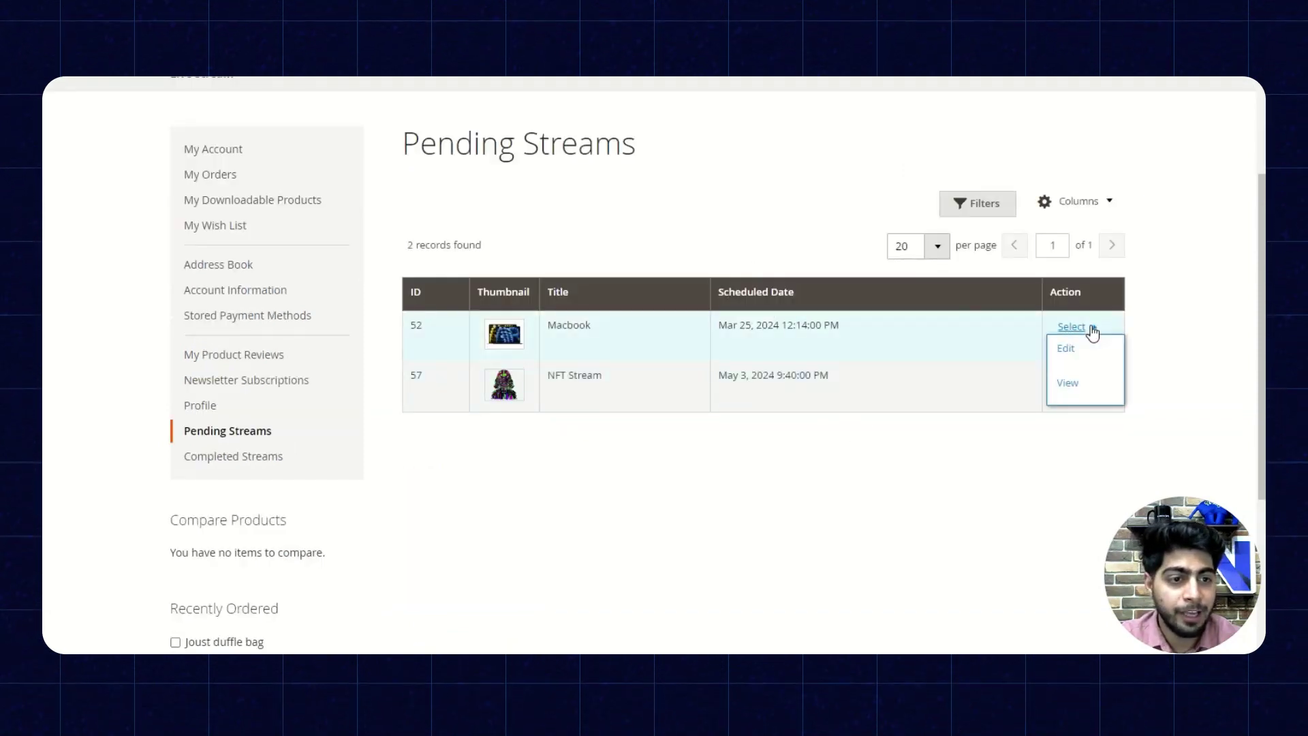
click(1066, 383)
scroll(613, 361, down, 2)
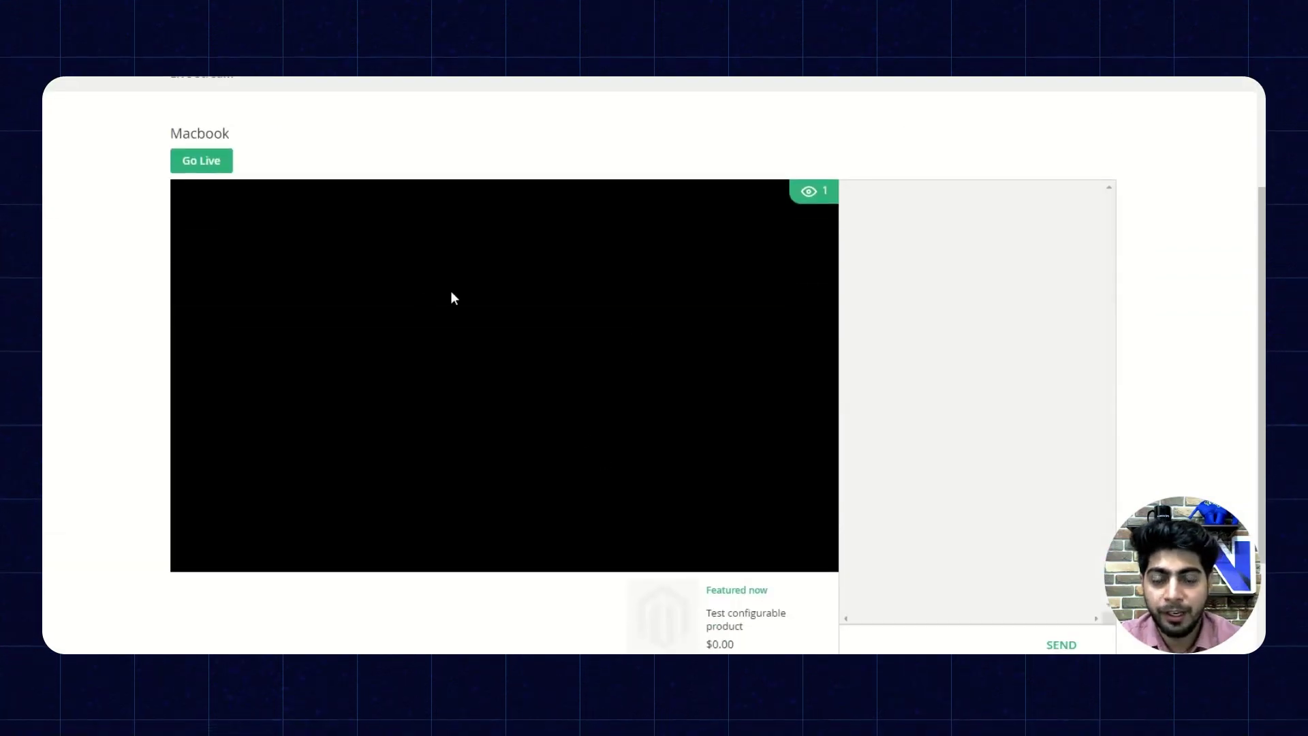
scroll(640, 387, down, 2)
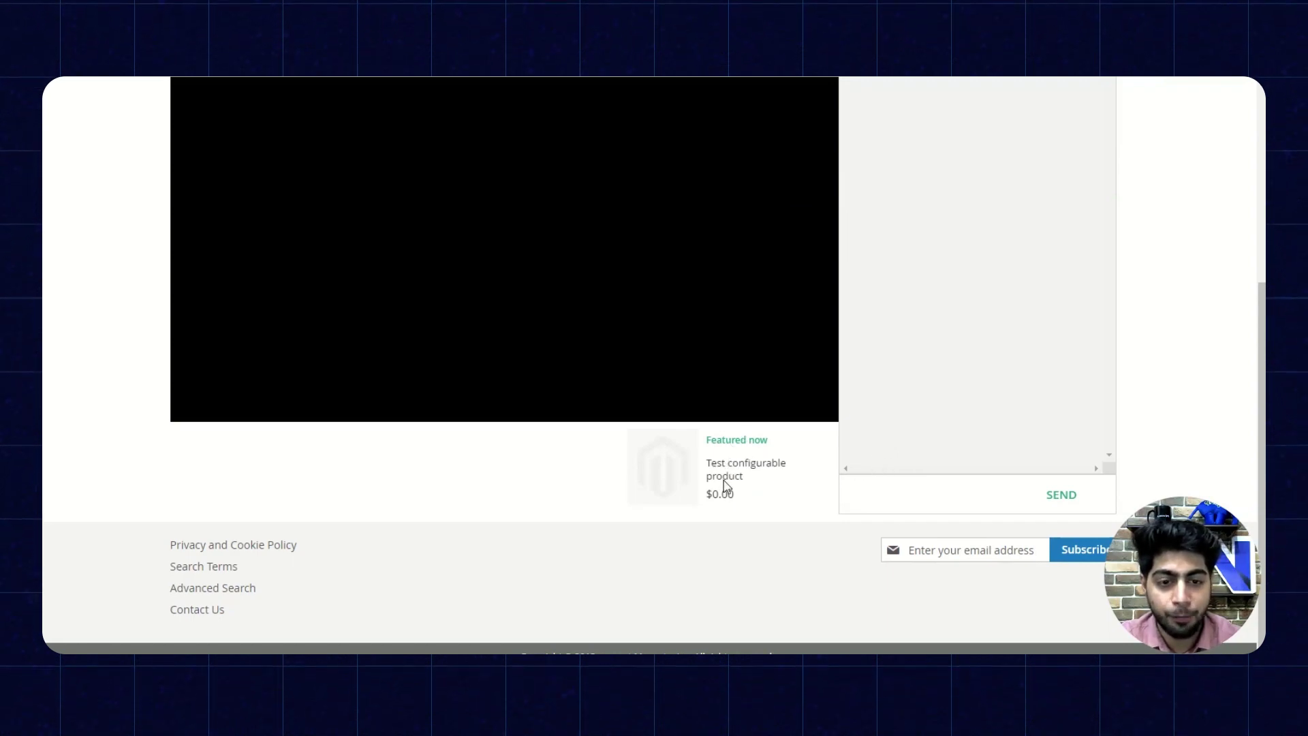
click(917, 491)
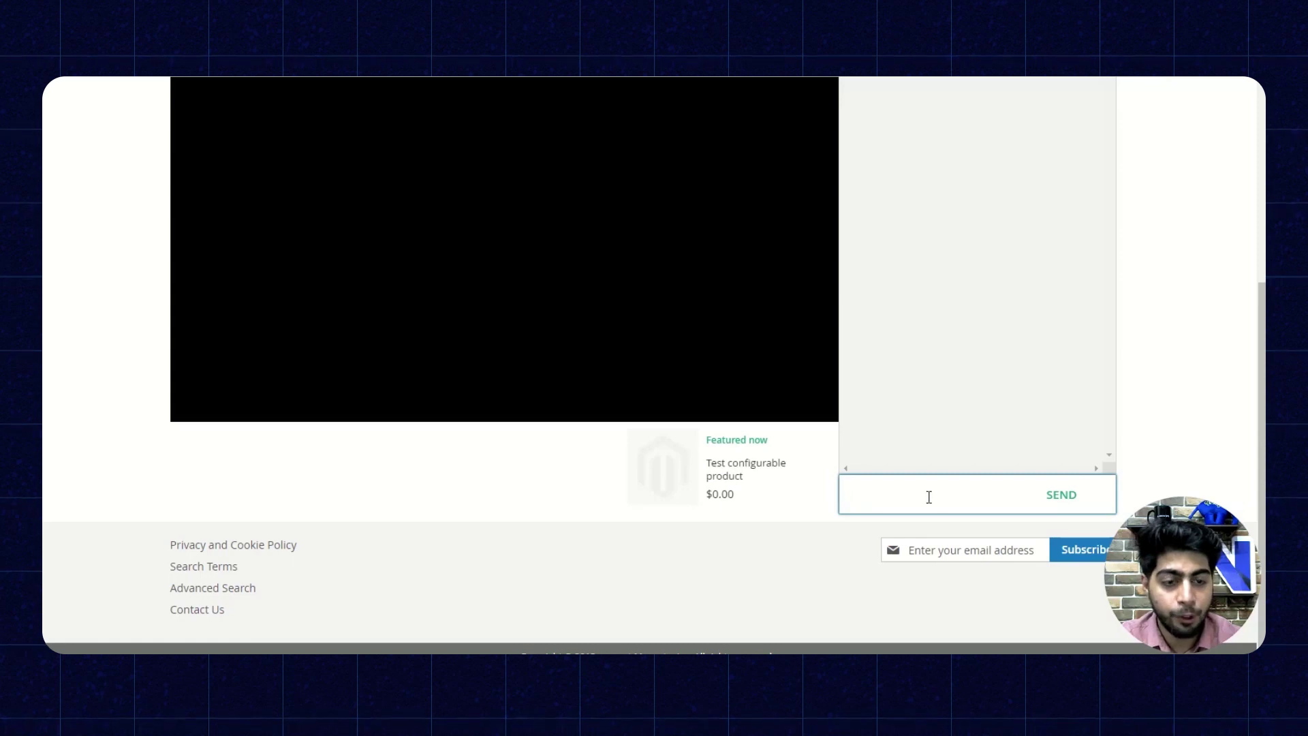
scroll(493, 353, up, 4)
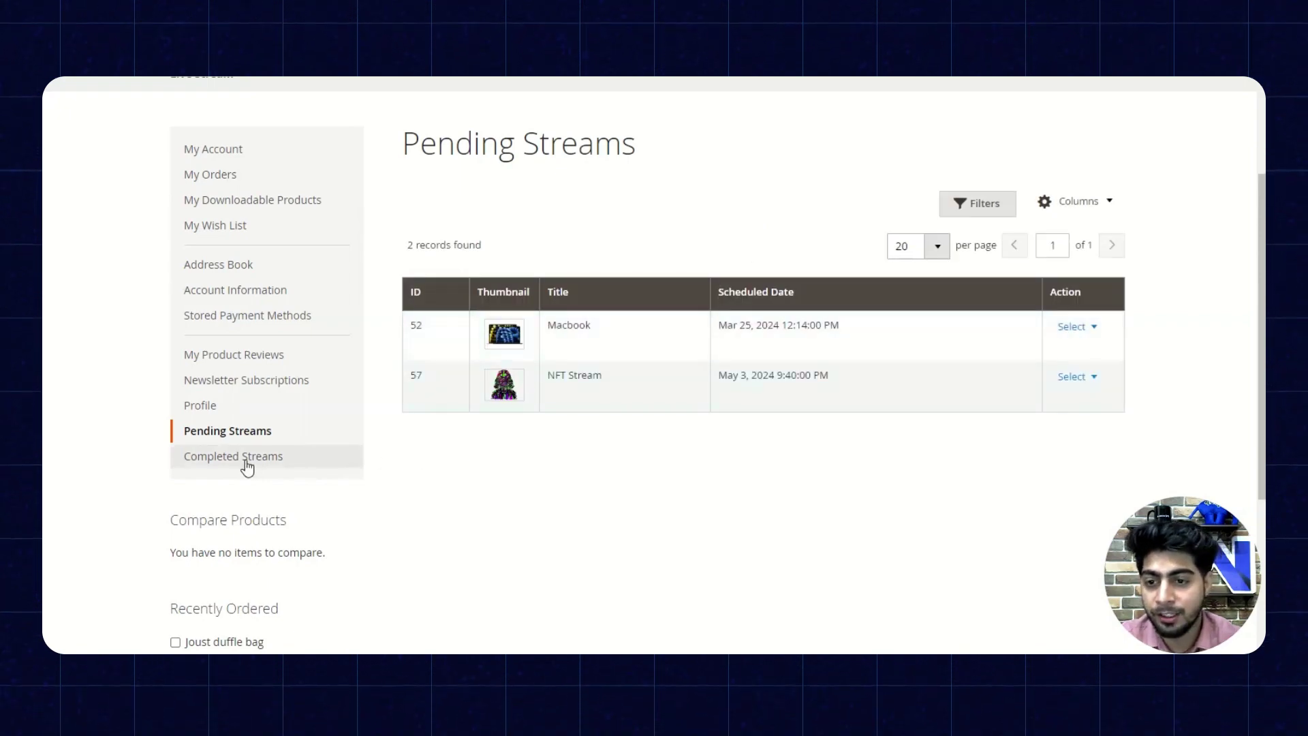
Open Completed Streams and show the actions for the Men clothing- Brand Launching row.
click(271, 463)
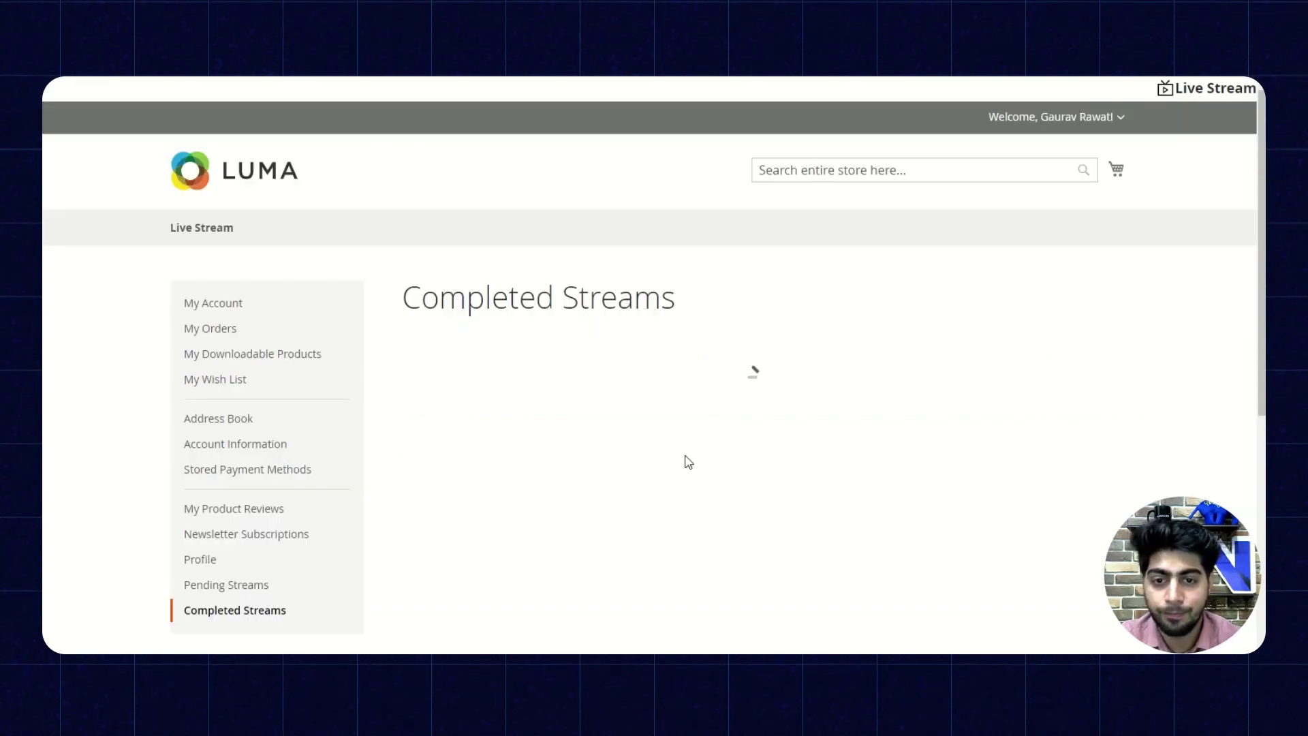
scroll(648, 418, down, 5)
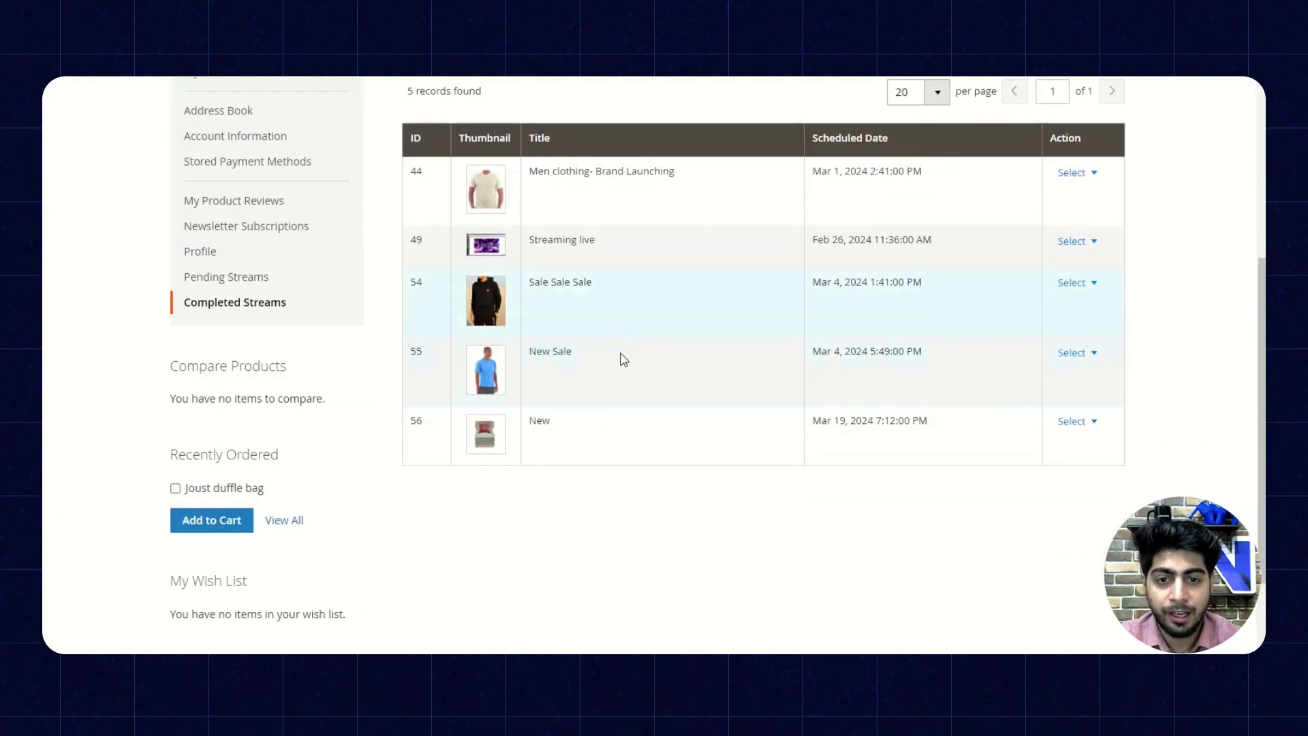
scroll(642, 326, up, 1)
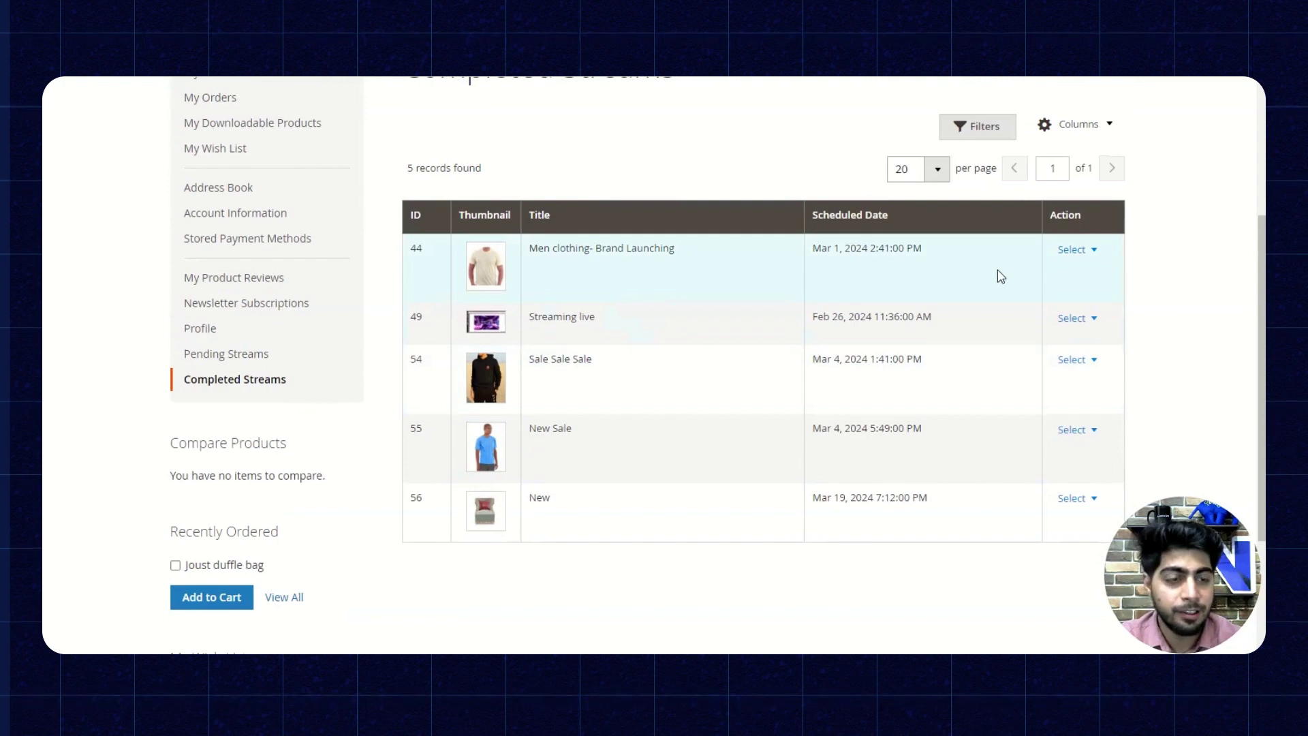
click(1083, 251)
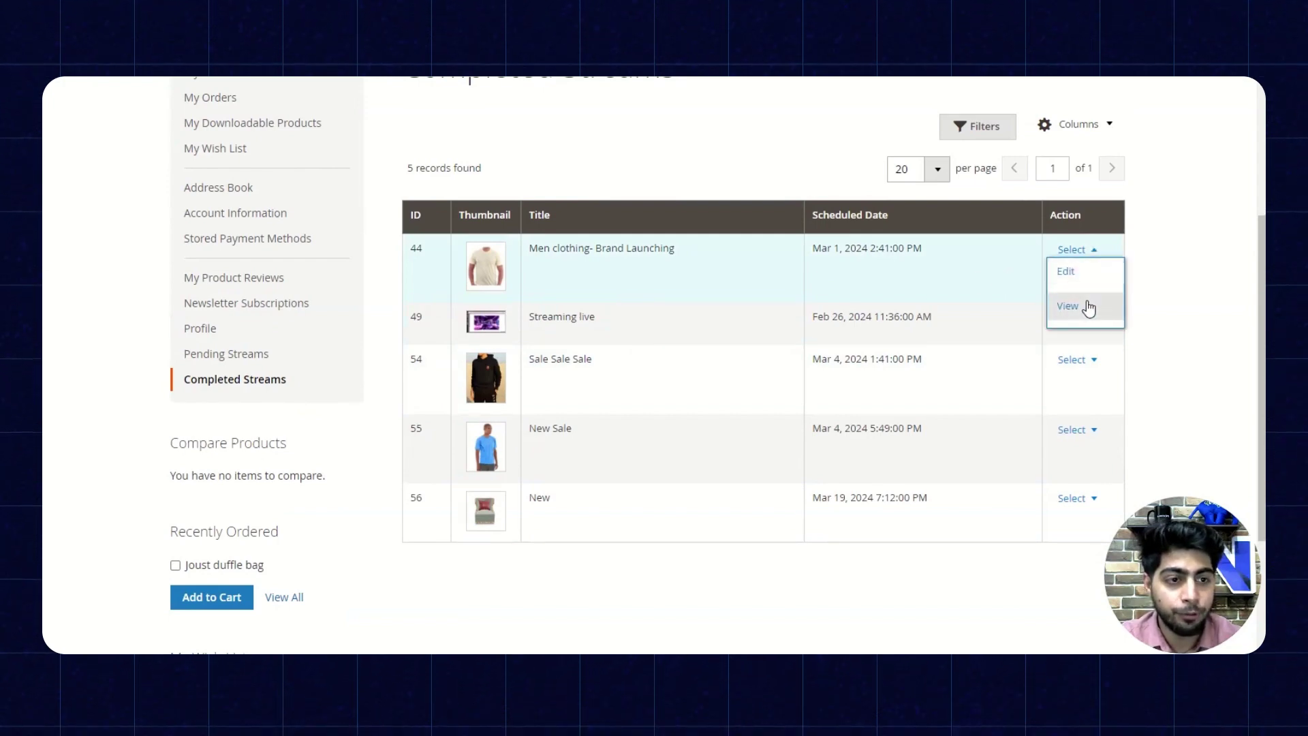
Edit Men clothing- Brand Launching and review its description, 03/01/2024 14:41 date and thumbnail.
click(1085, 281)
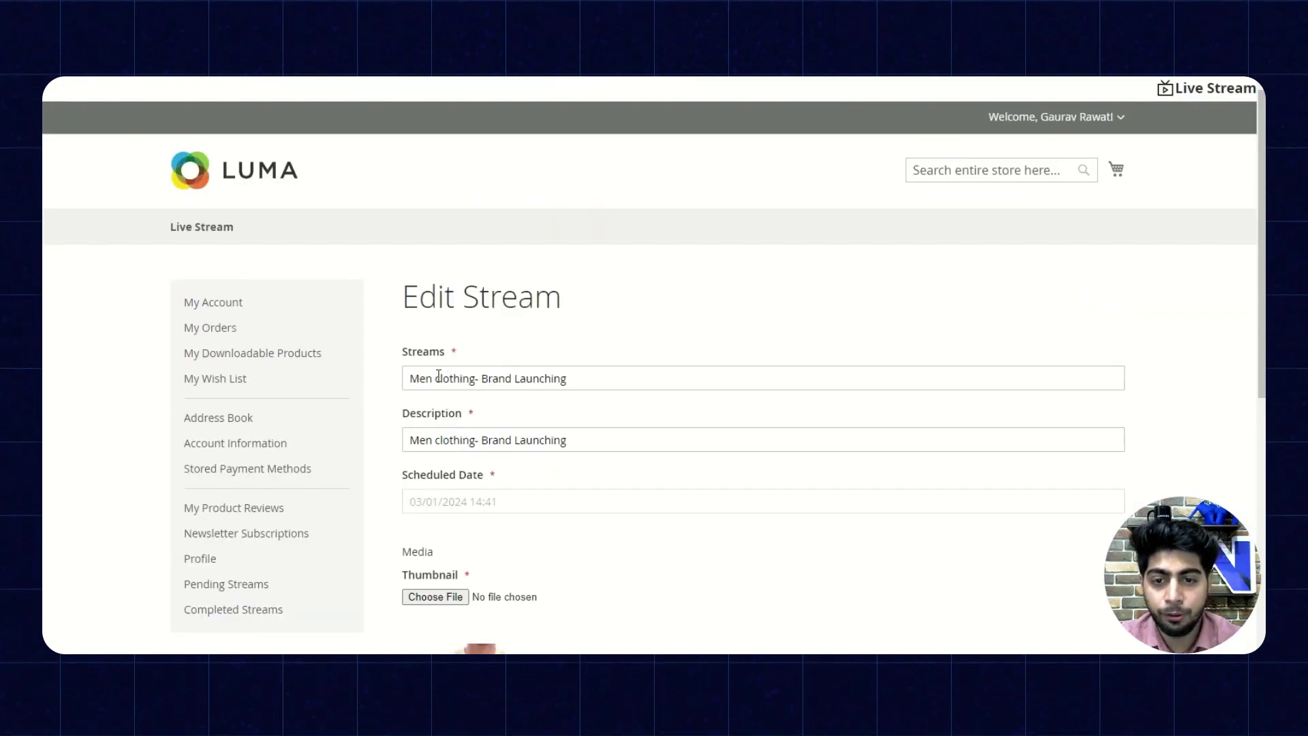
scroll(572, 383, down, 3)
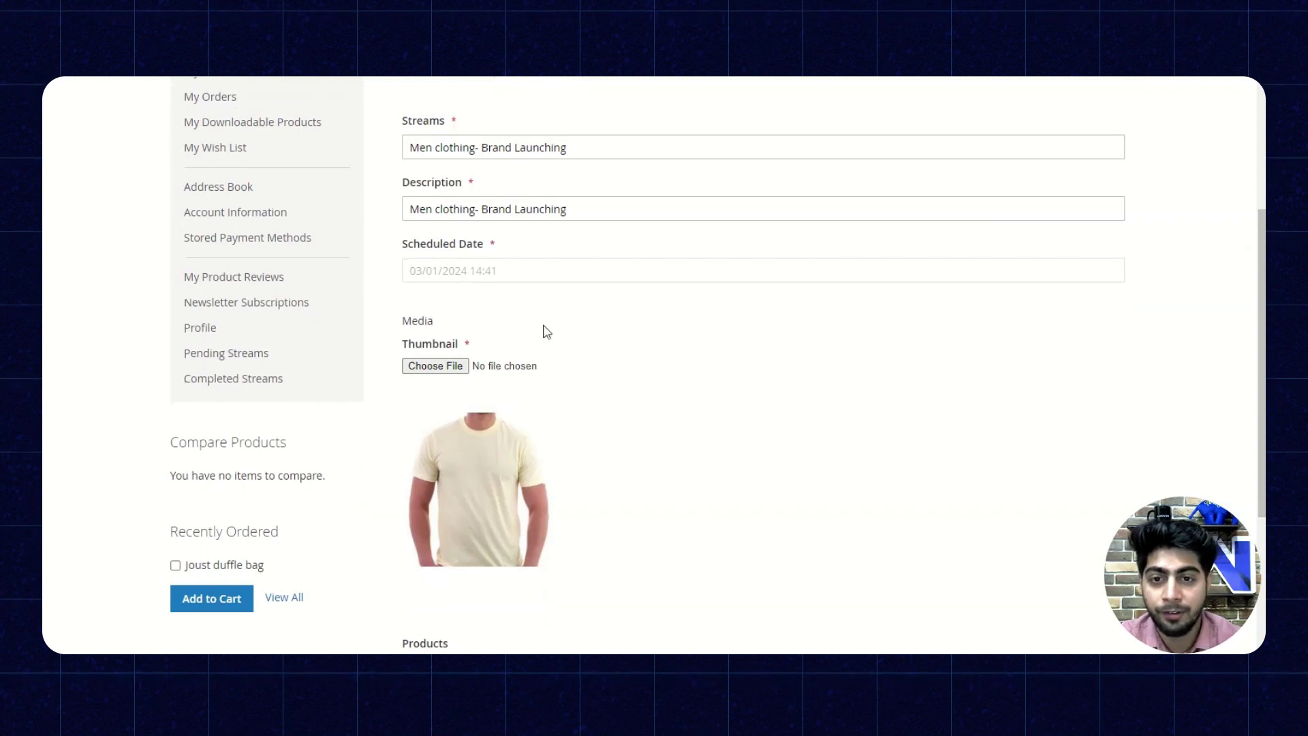
scroll(528, 337, down, 2)
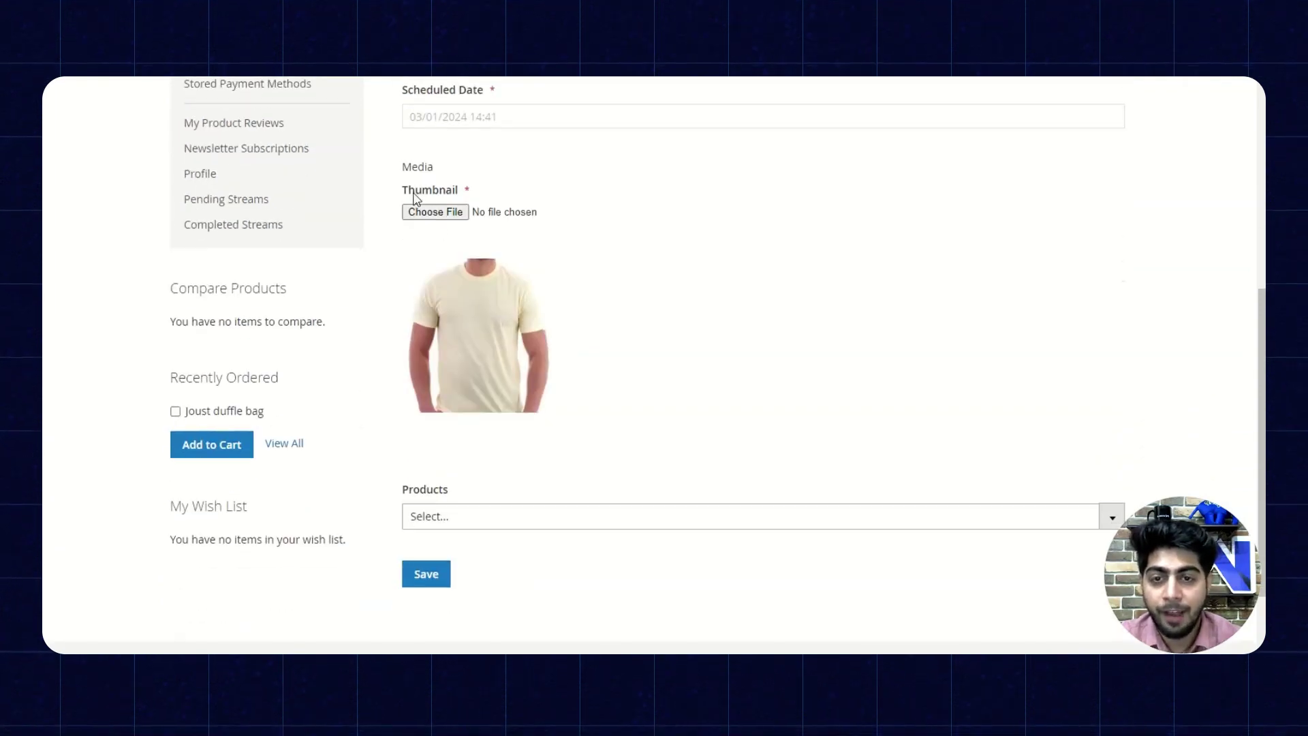
scroll(570, 352, down, 1)
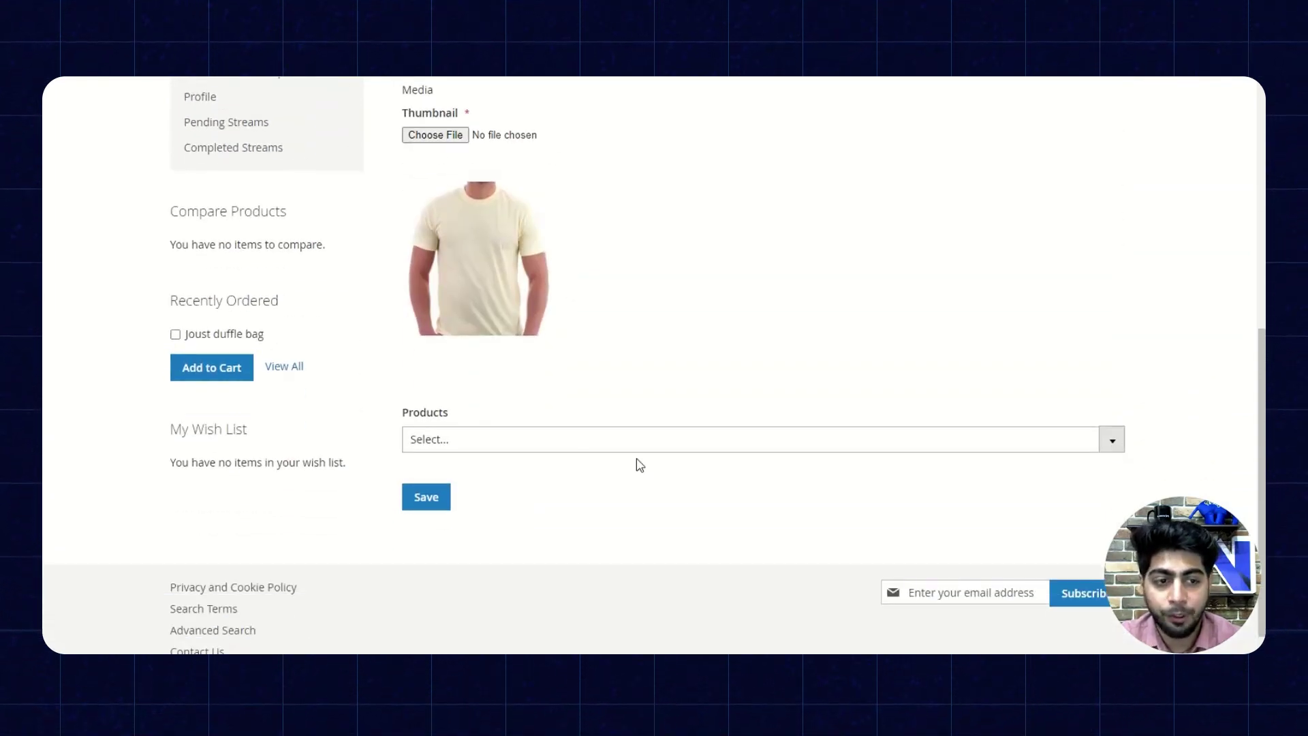
scroll(660, 429, up, 6)
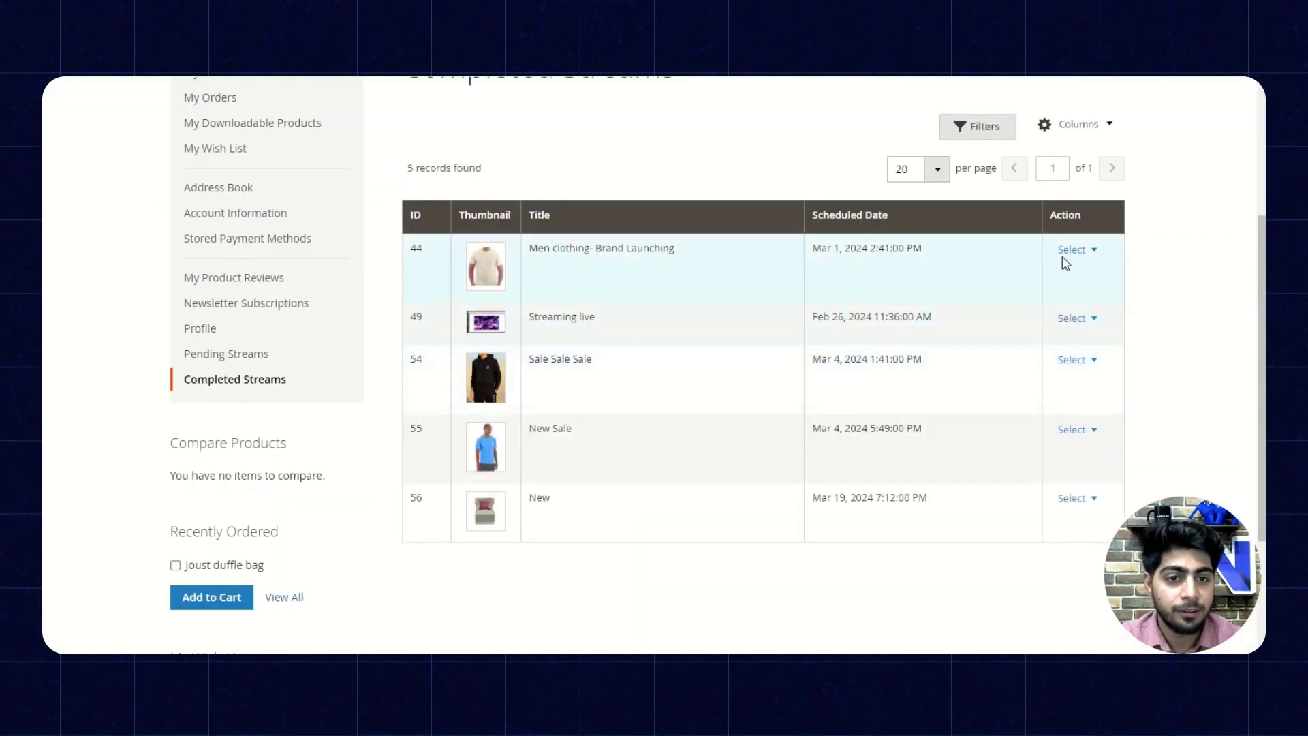
Open the Men clothing- Brand Launching stream page and scroll through its recording and Download button.
click(1069, 250)
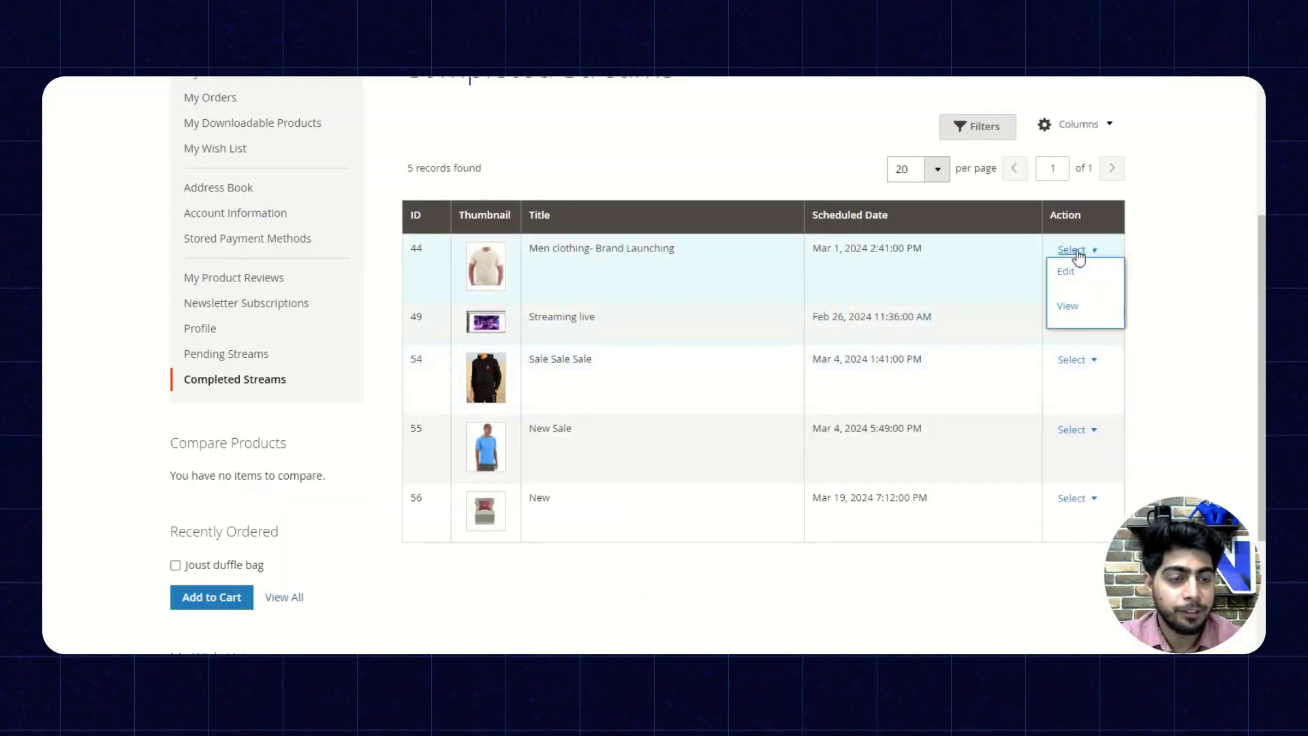
click(1074, 311)
scroll(412, 313, down, 2)
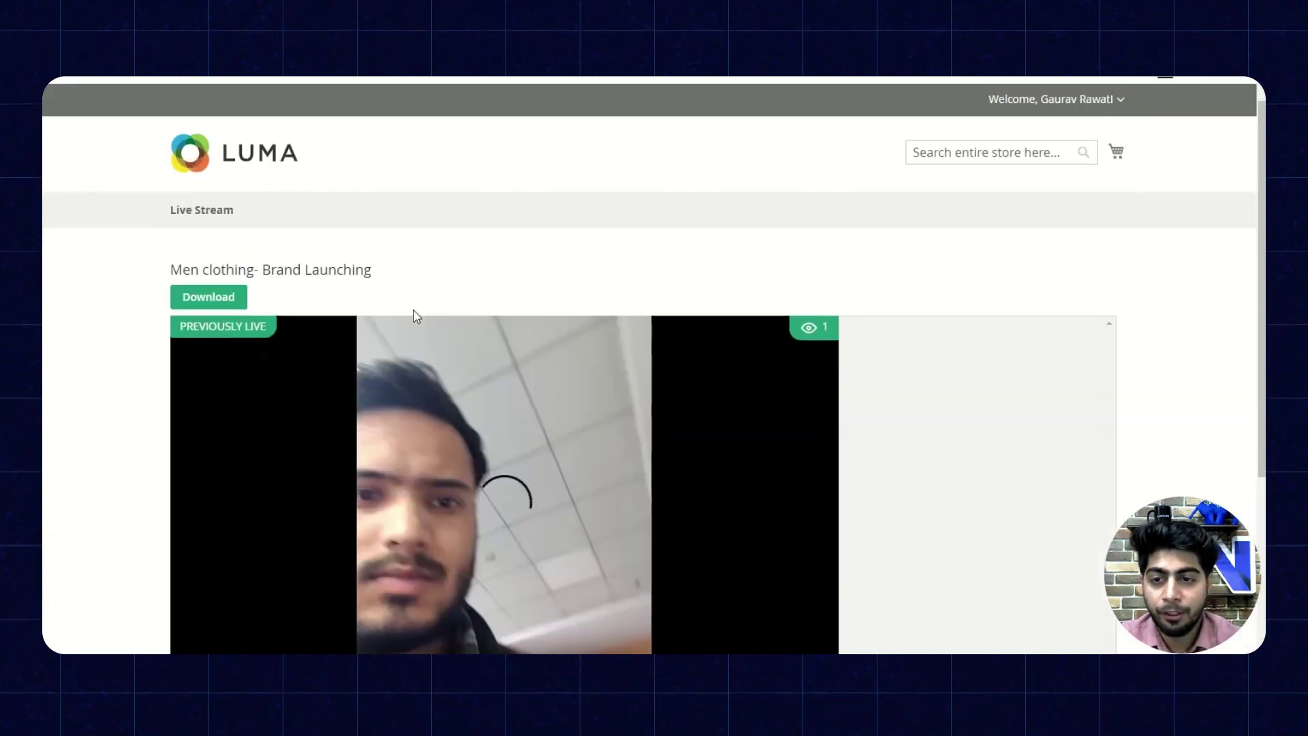
scroll(613, 341, down, 1)
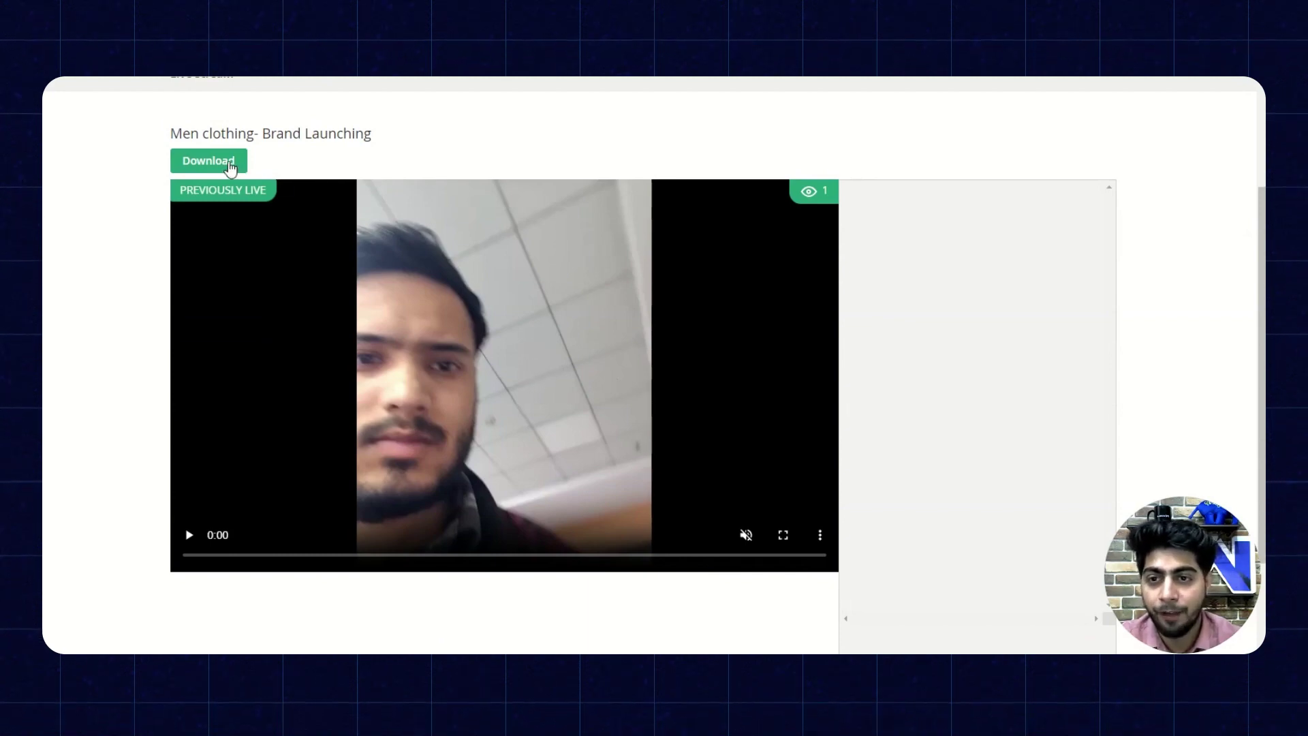
scroll(575, 169, down, 2)
scroll(545, 340, up, 4)
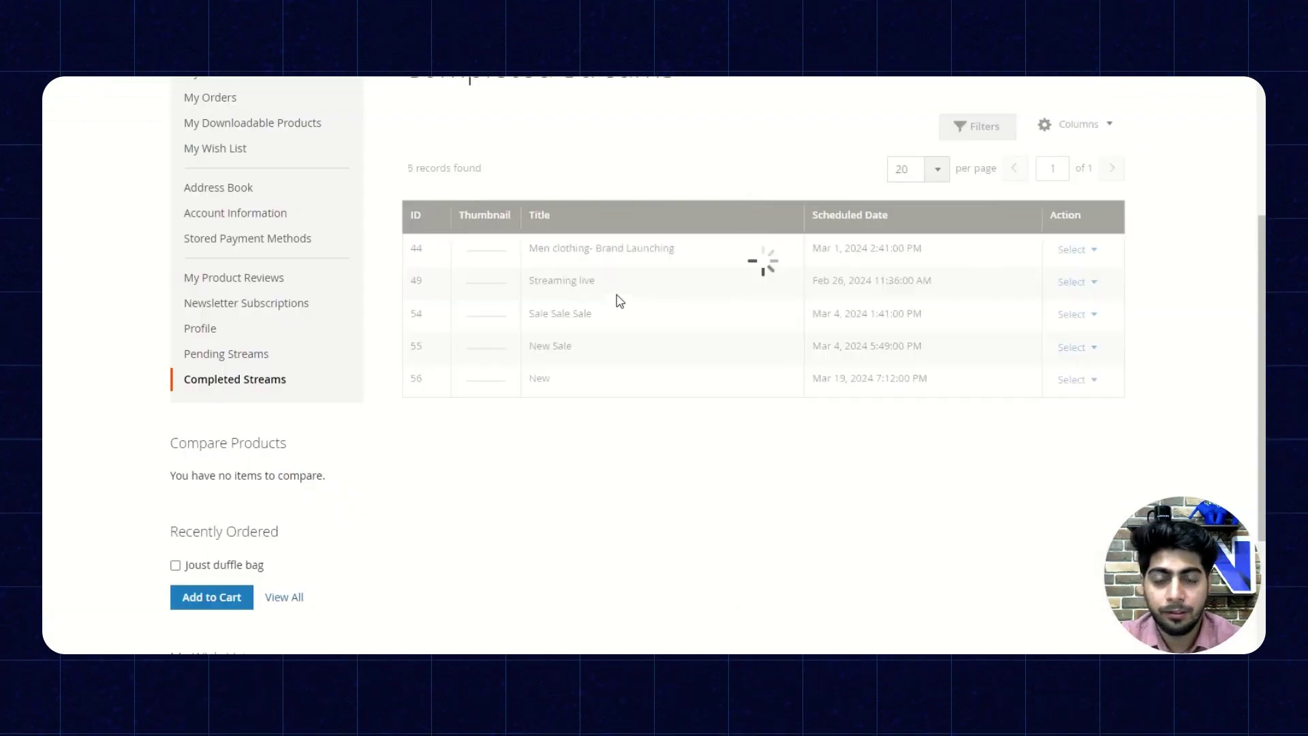
scroll(620, 300, up, 3)
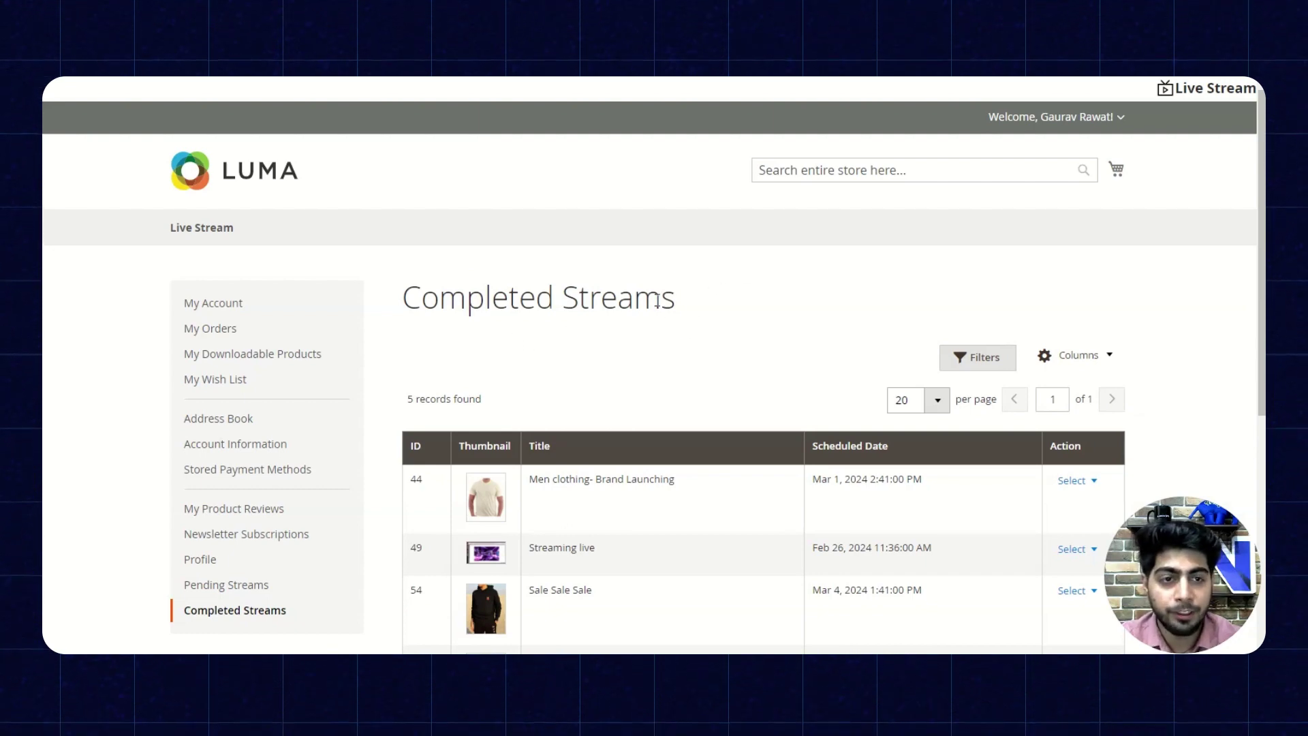
Sign out of the customer account and scroll through the storefront page as a guest.
click(1119, 122)
click(1064, 195)
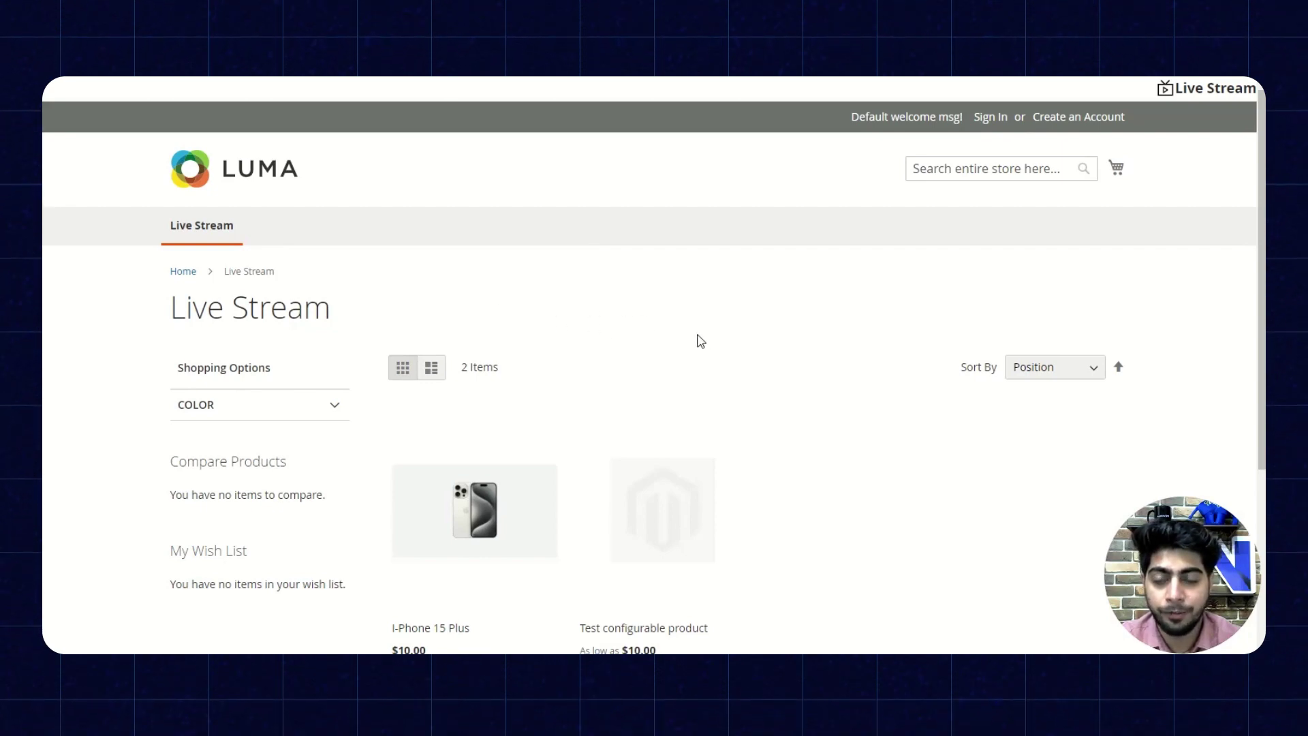
scroll(700, 341, down, 3)
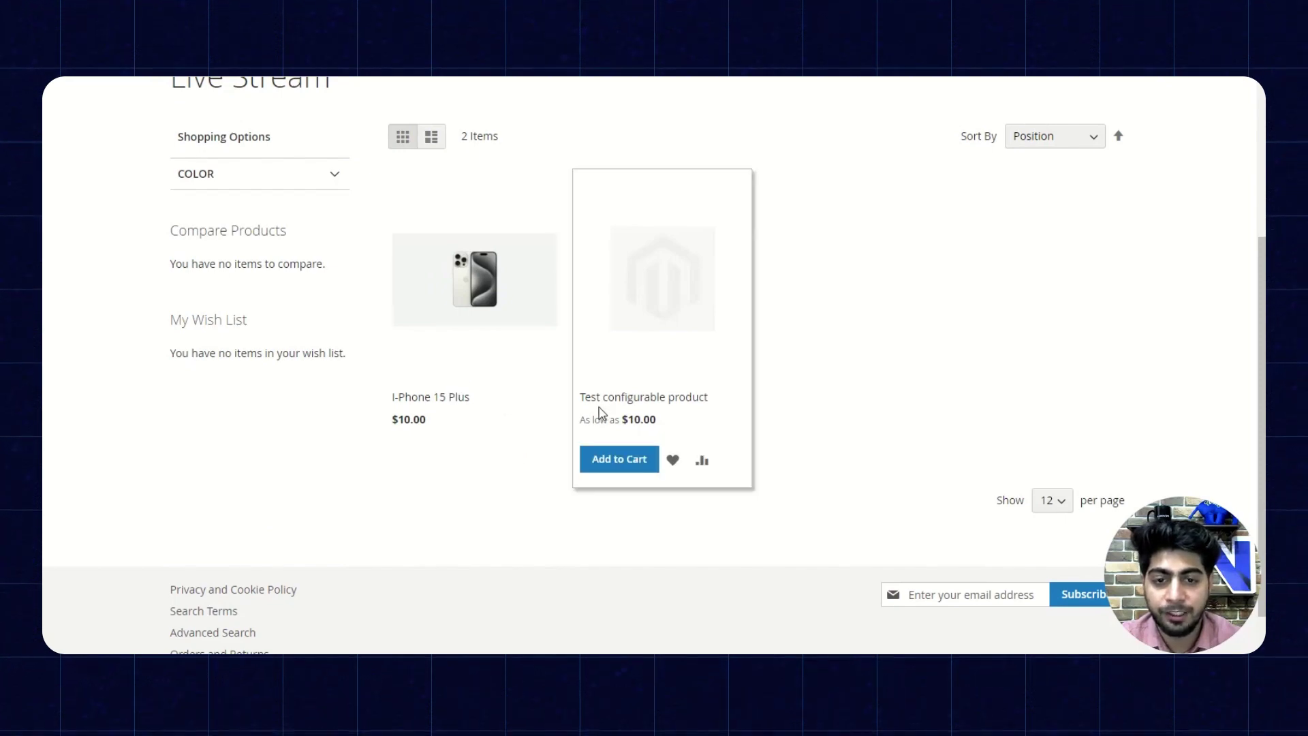
scroll(586, 412, up, 3)
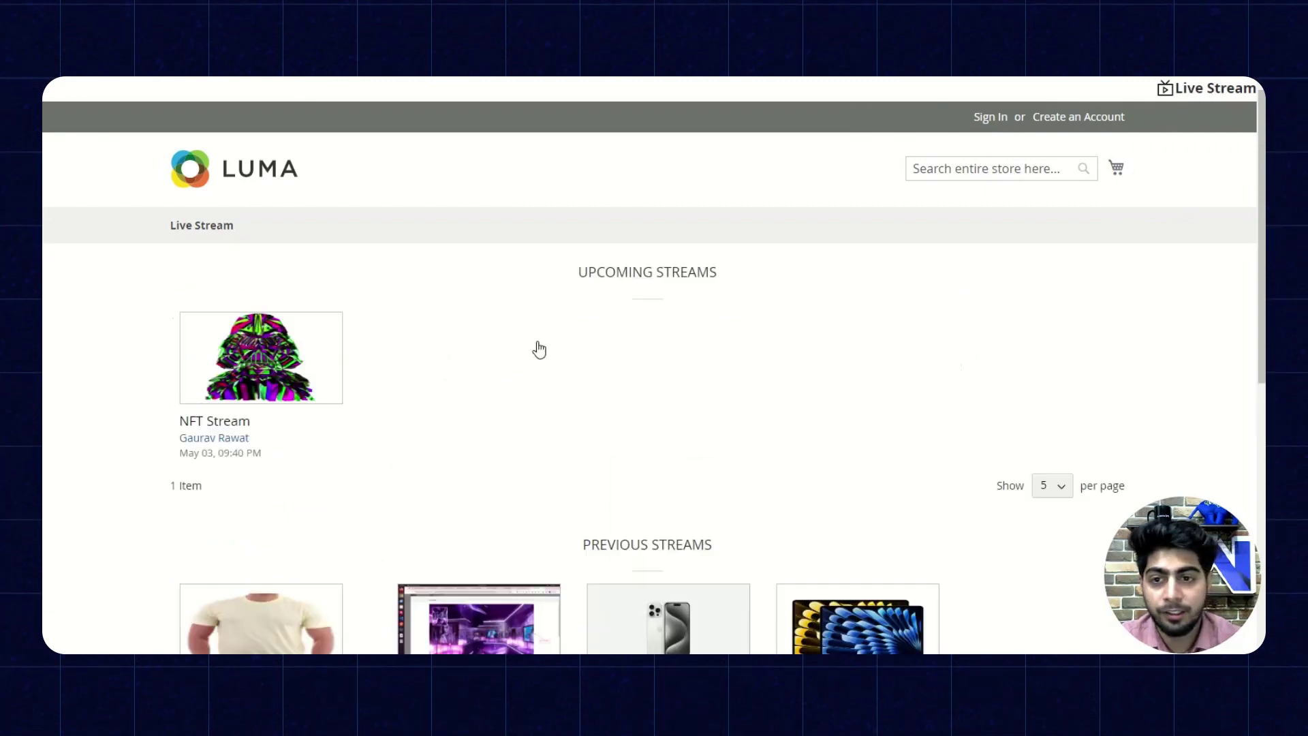
scroll(536, 348, down, 2)
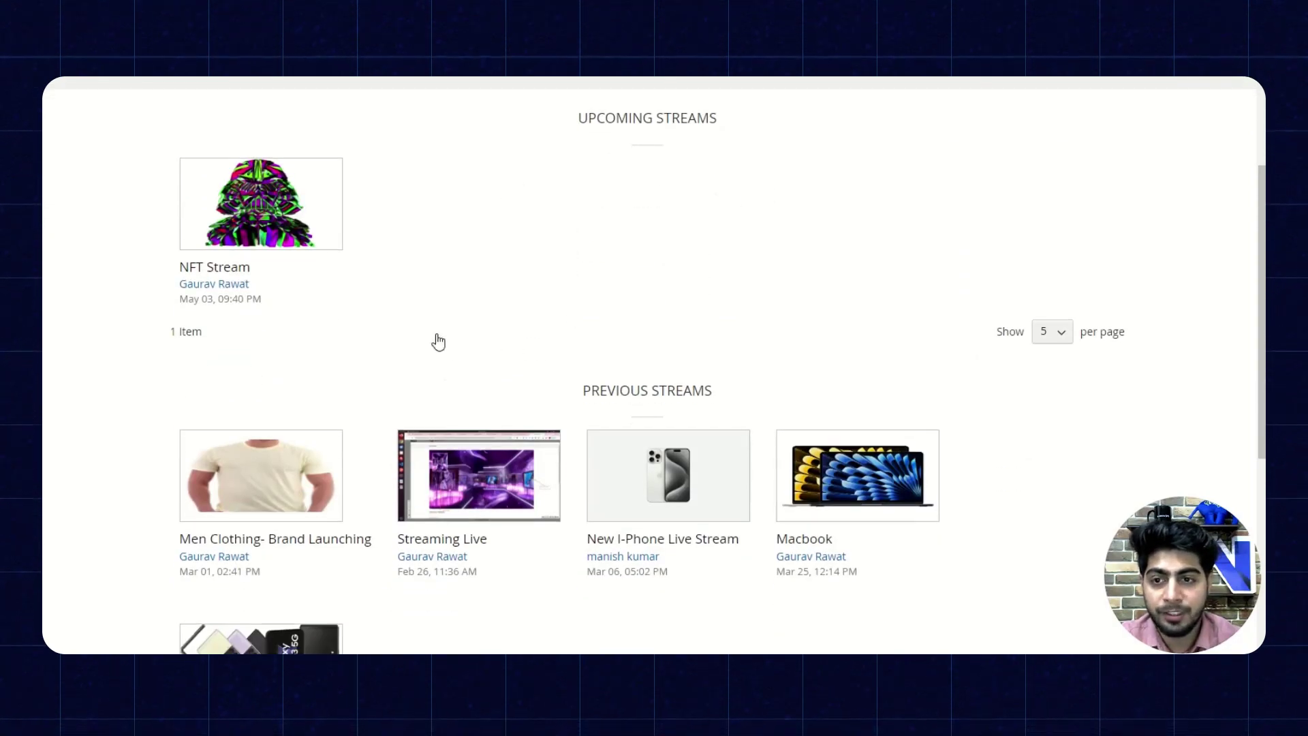
scroll(435, 341, down, 3)
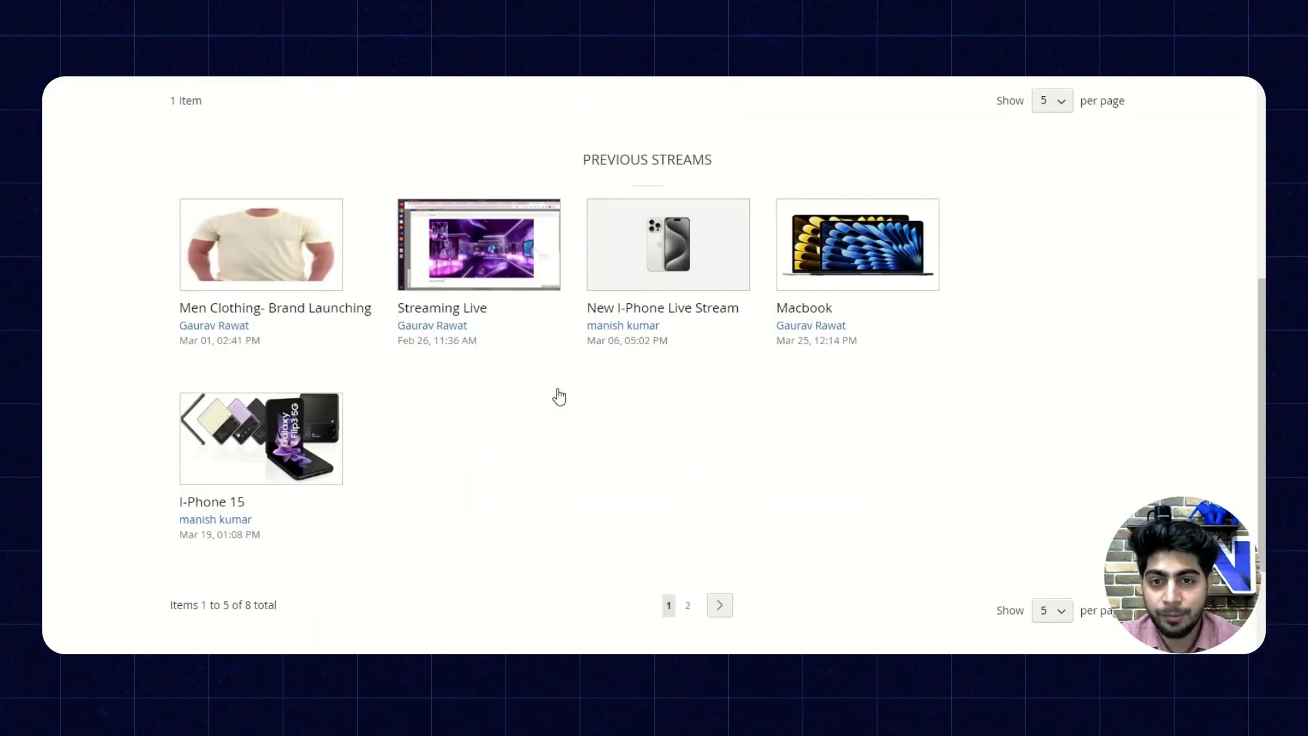
scroll(559, 396, up, 5)
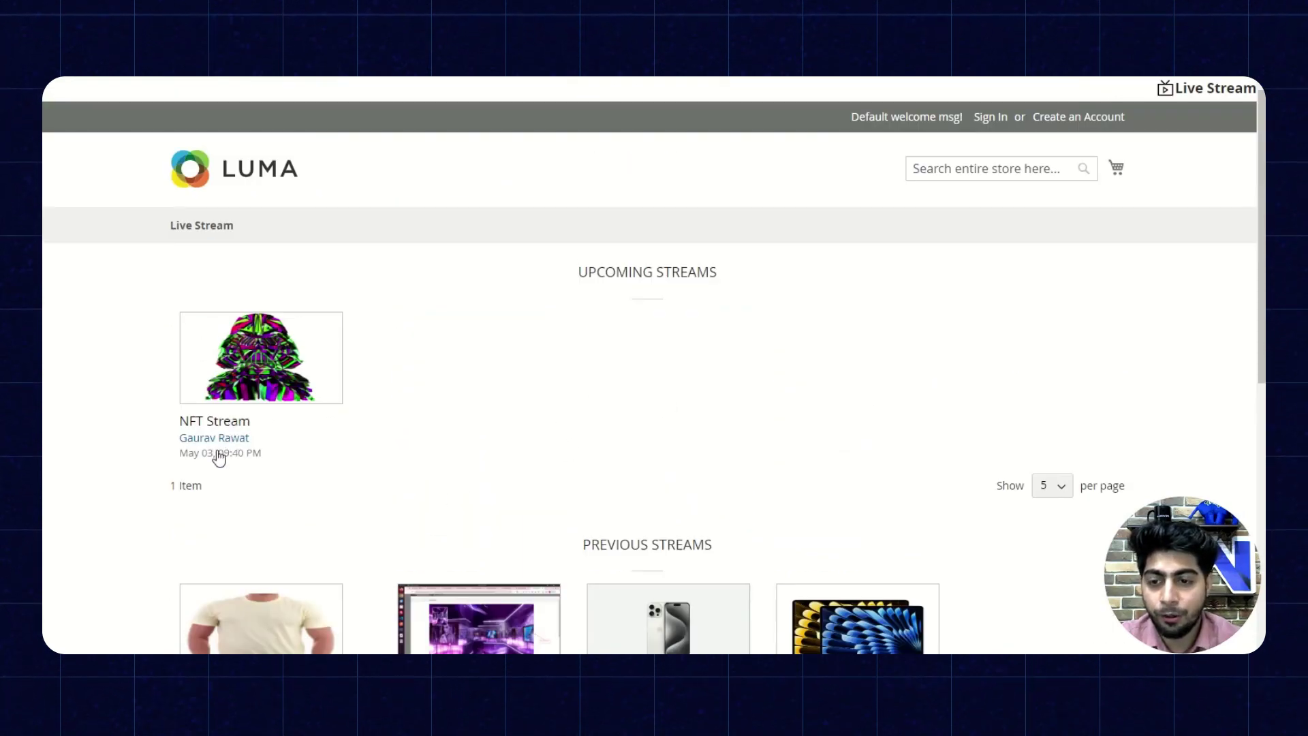
click(213, 424)
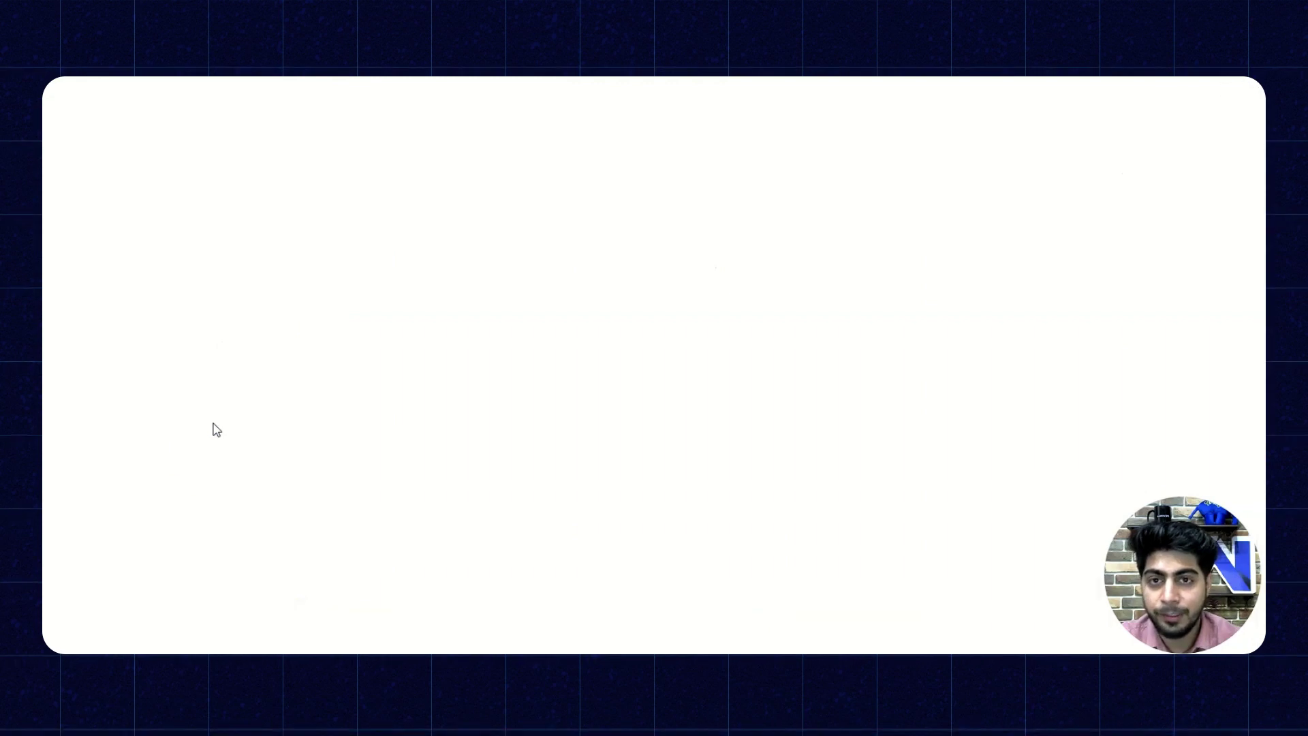
scroll(464, 341, down, 3)
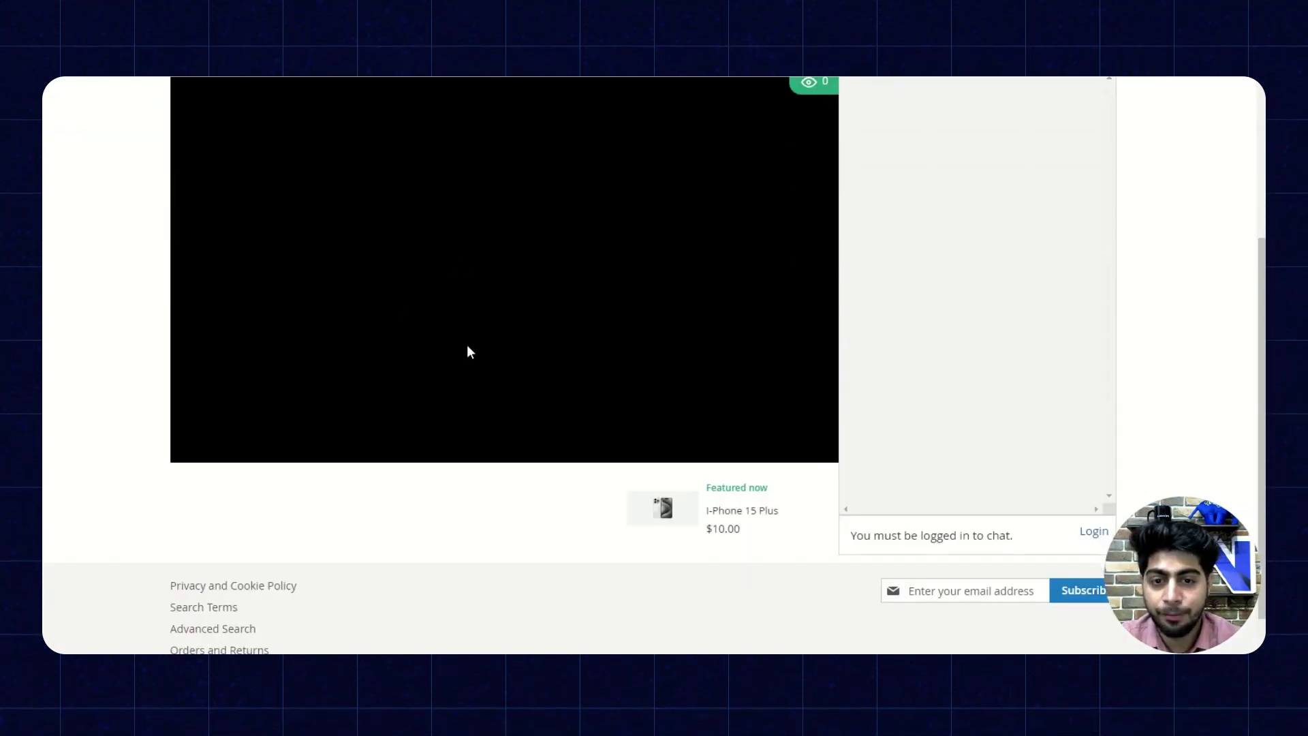
scroll(442, 344, up, 2)
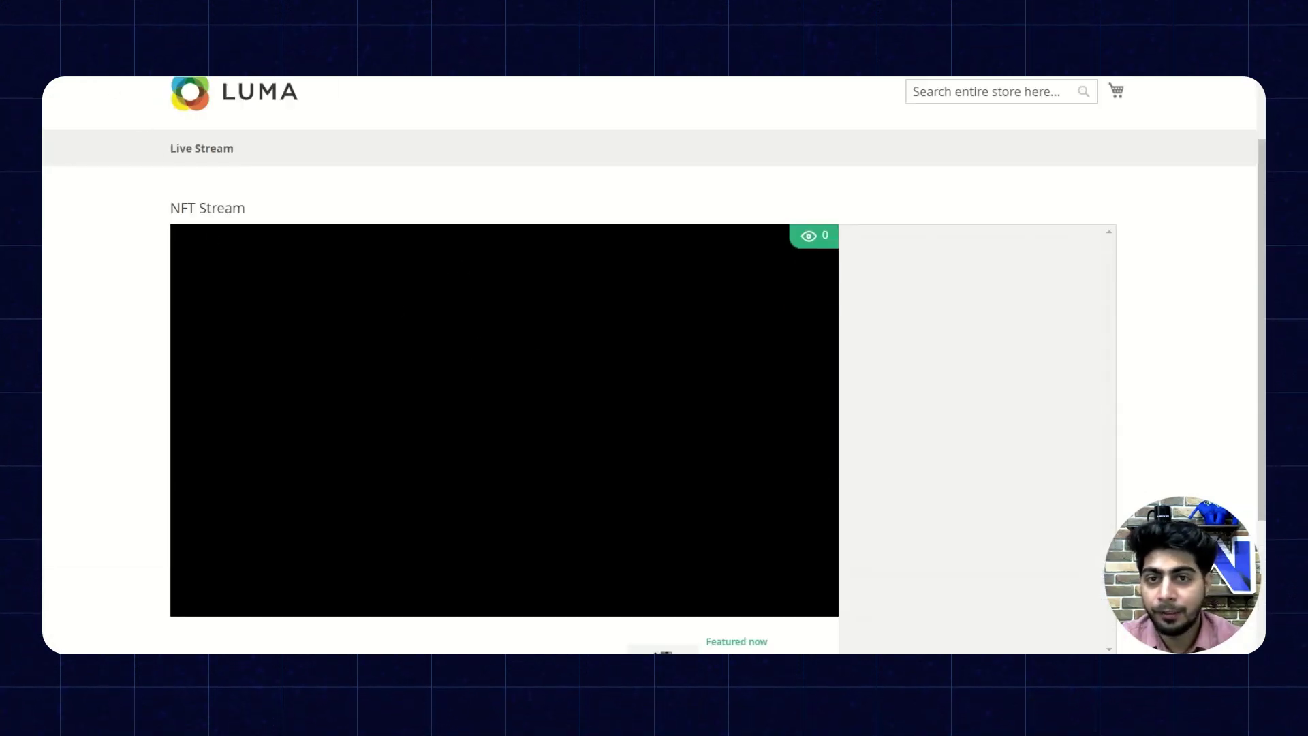
key(alt+Left)
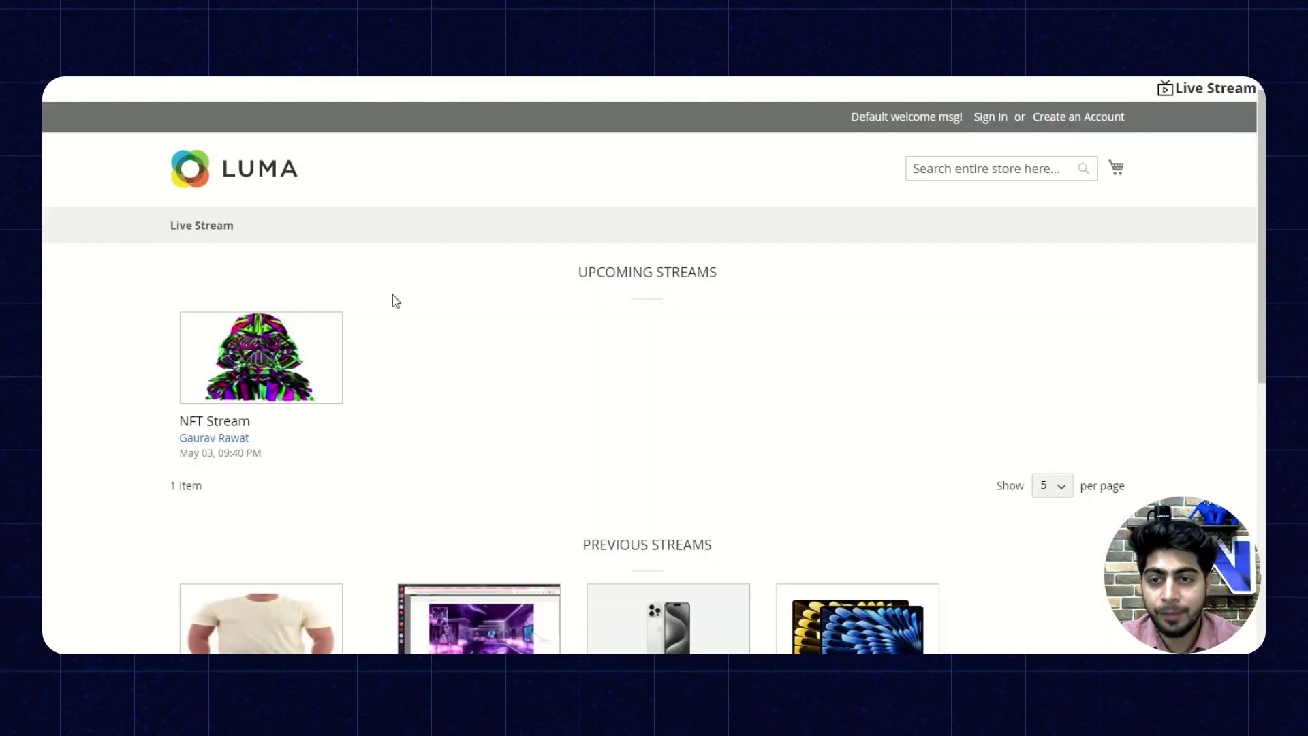
Open the NFT Stream streamer's profile and scroll through its banner, Upcoming and Previous Streams.
click(236, 442)
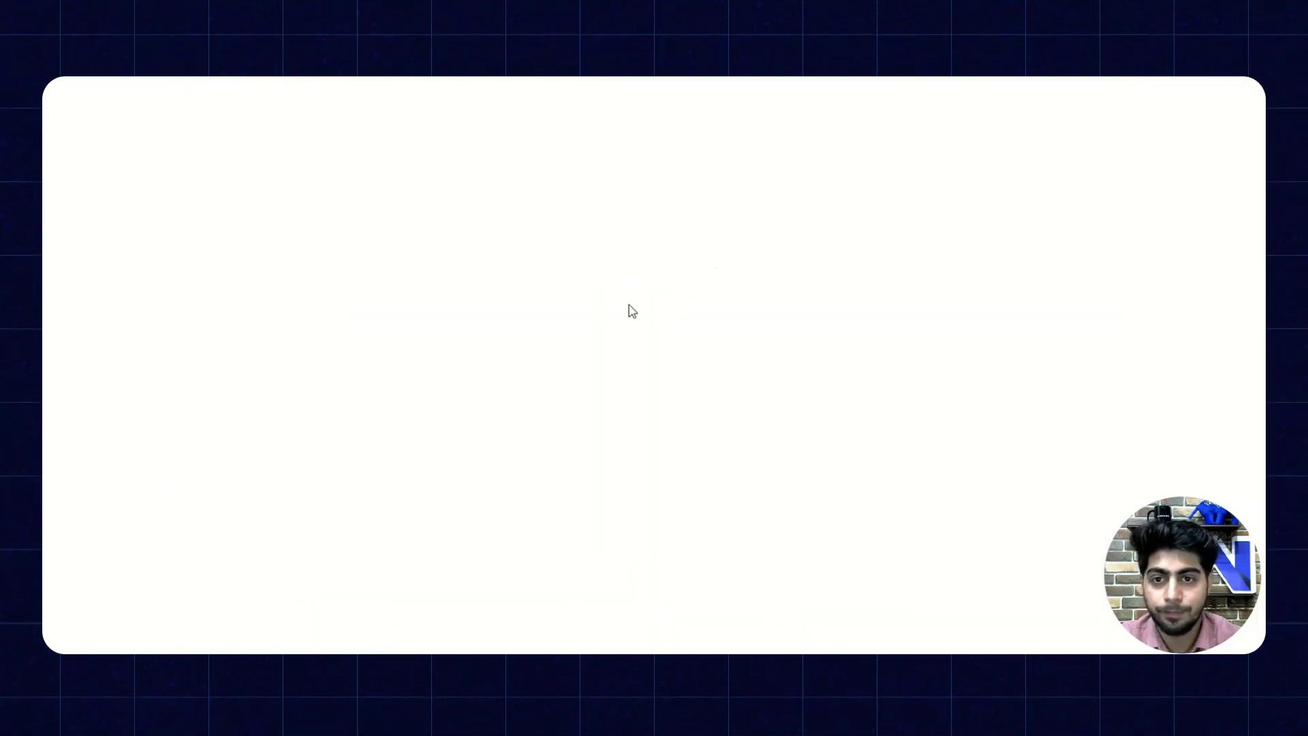
scroll(606, 286, down, 12)
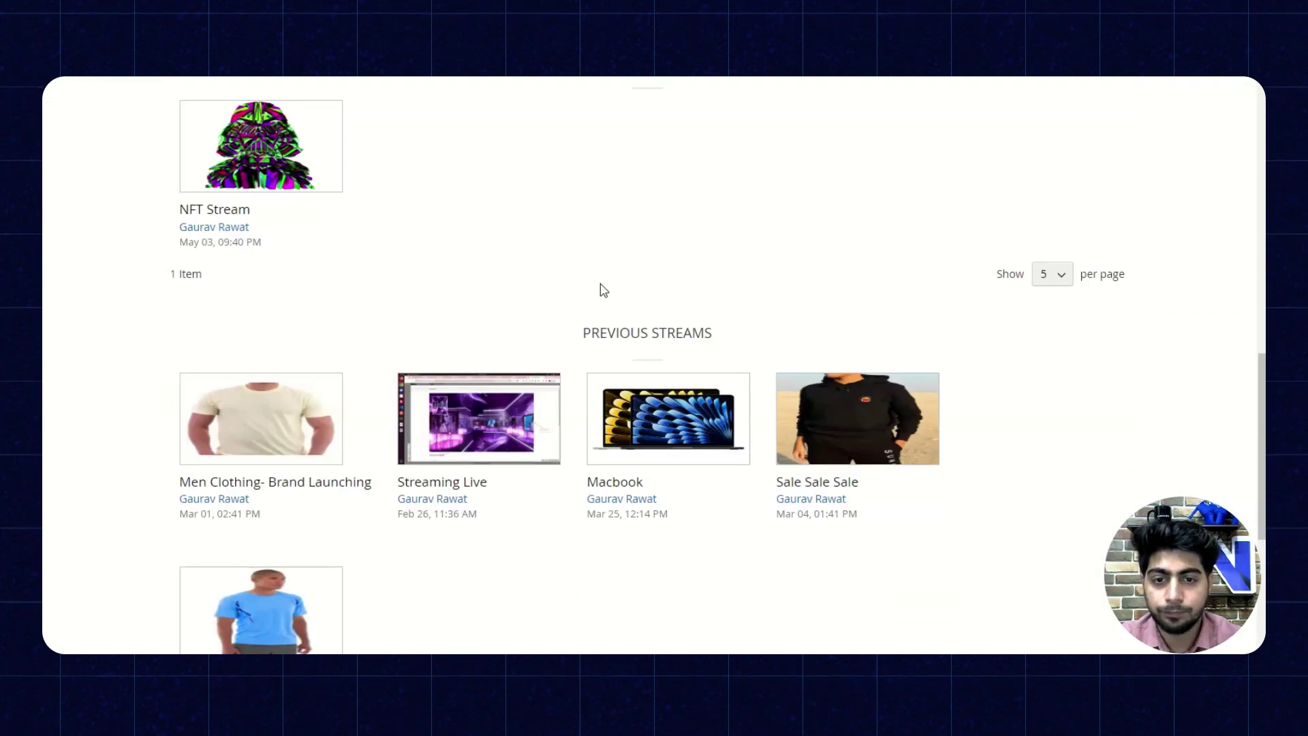
scroll(603, 290, up, 4)
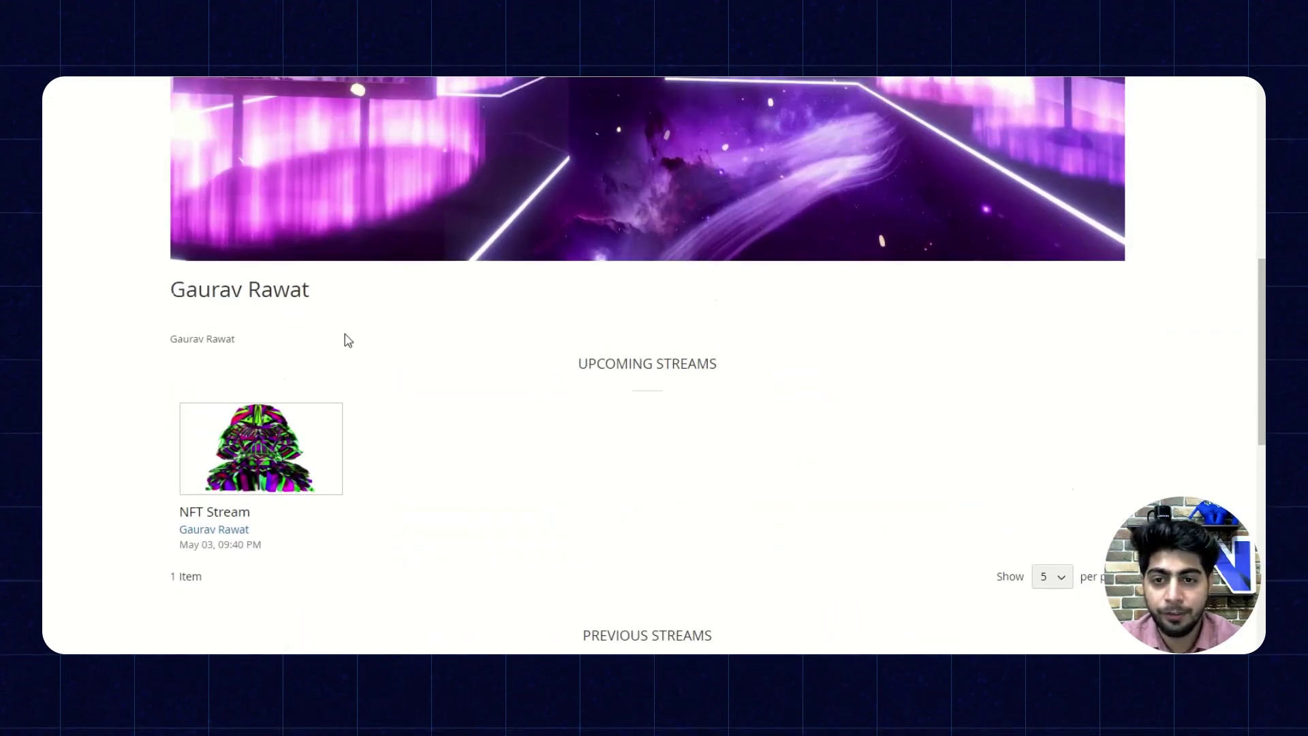
scroll(327, 334, up, 5)
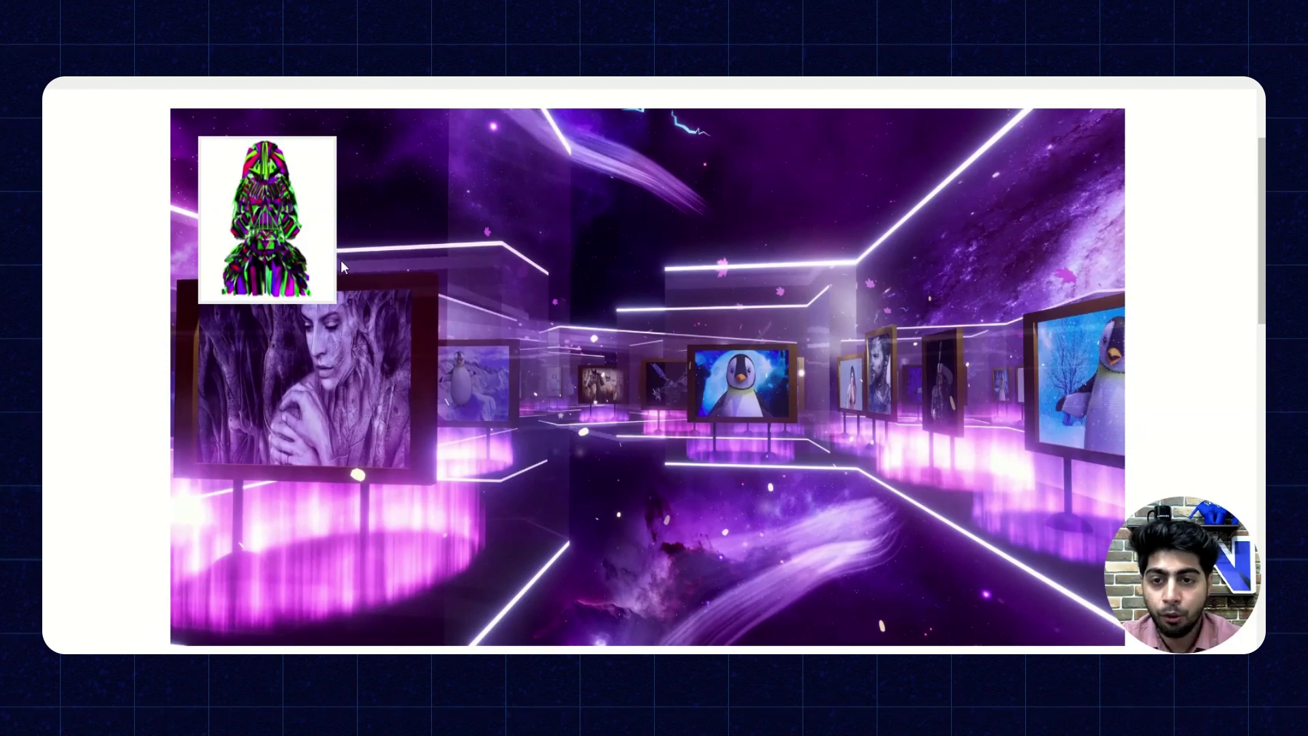
scroll(341, 259, down, 5)
scroll(463, 381, down, 3)
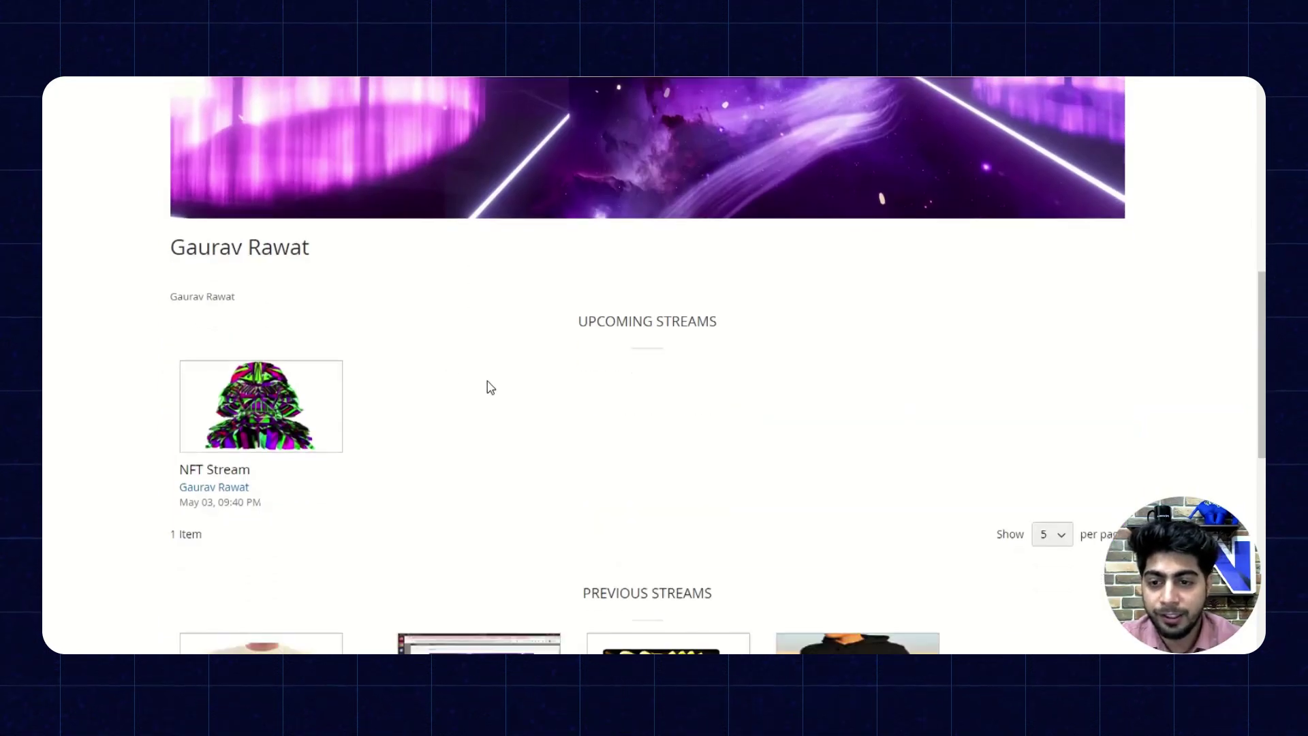
scroll(545, 436, down, 2)
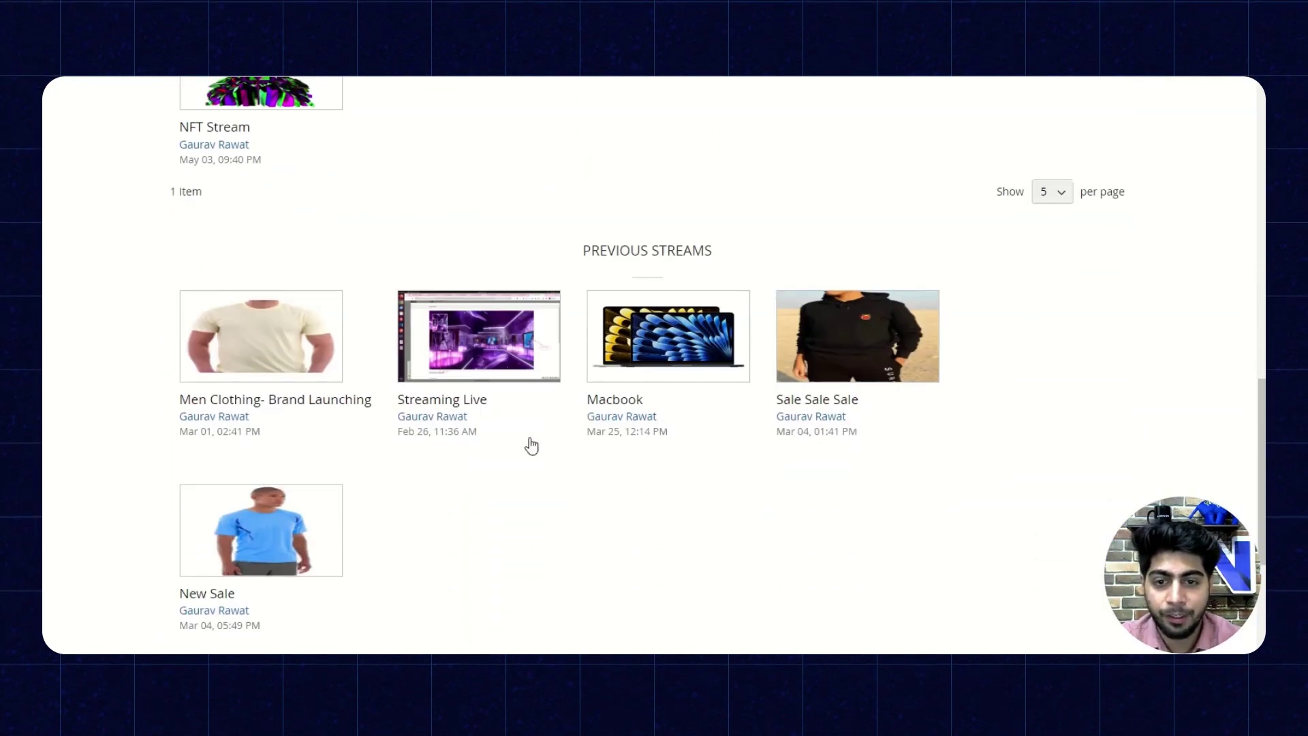
scroll(513, 500, up, 10)
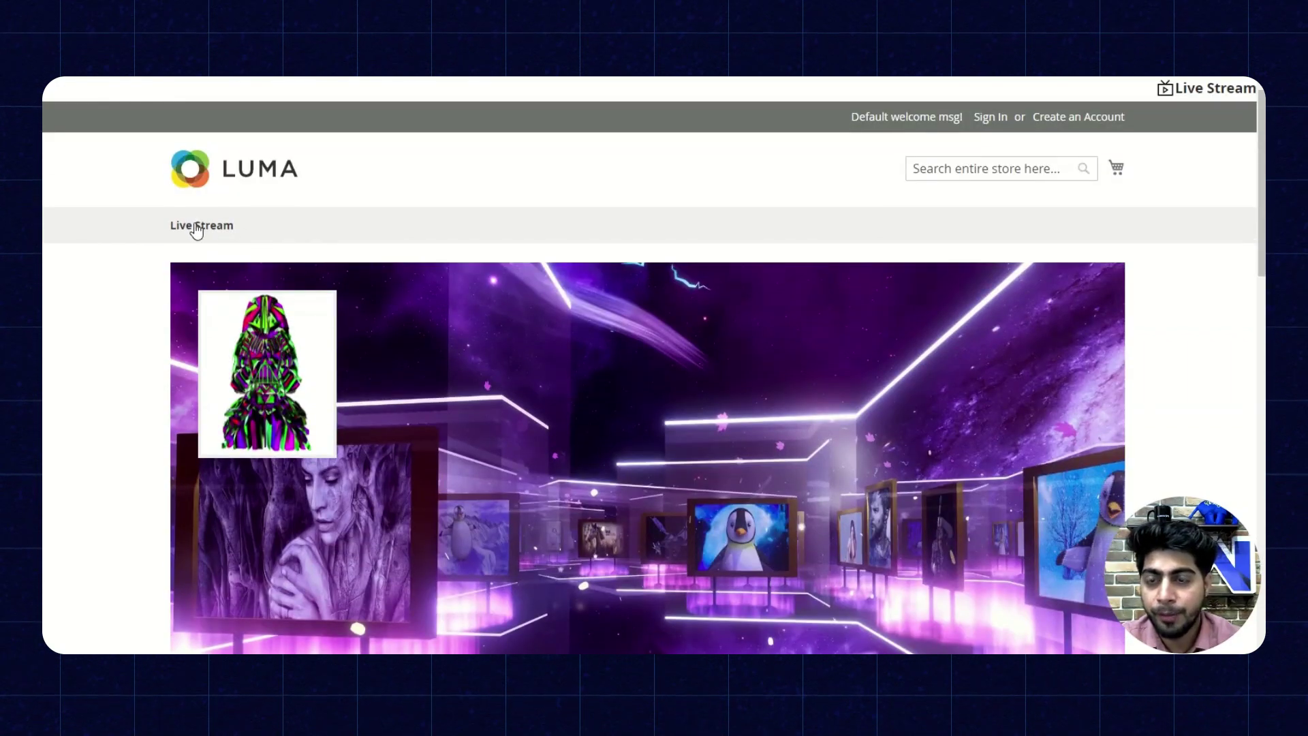
Add the I-Phone 15 Plus from the Live Stream category to the cart as a guest.
click(221, 232)
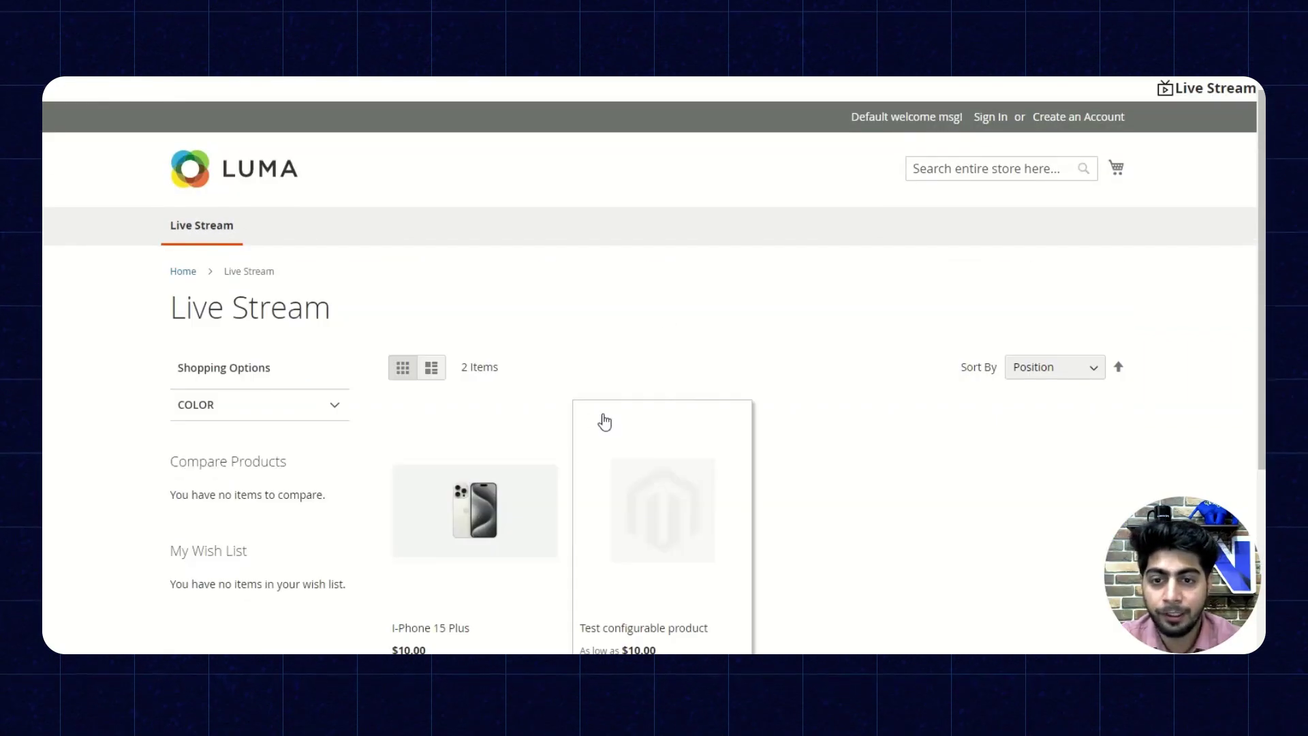
scroll(467, 503, down, 2)
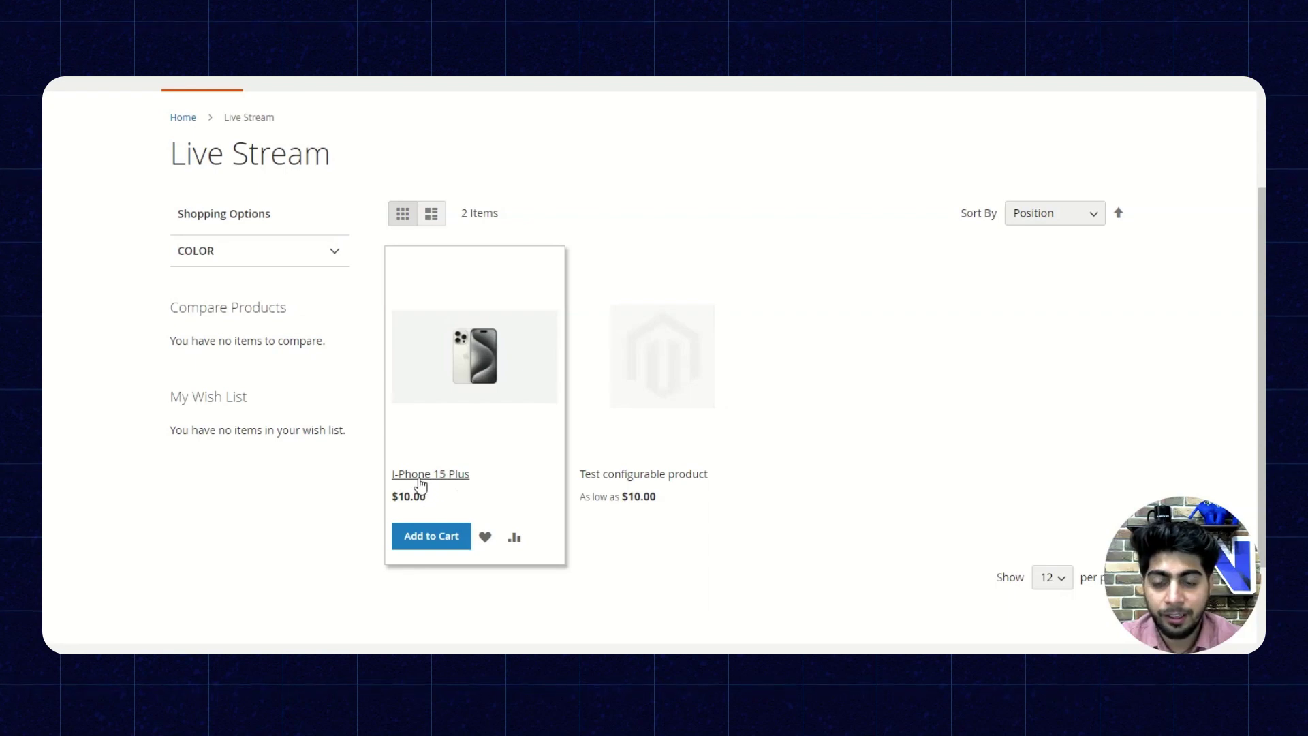
click(446, 482)
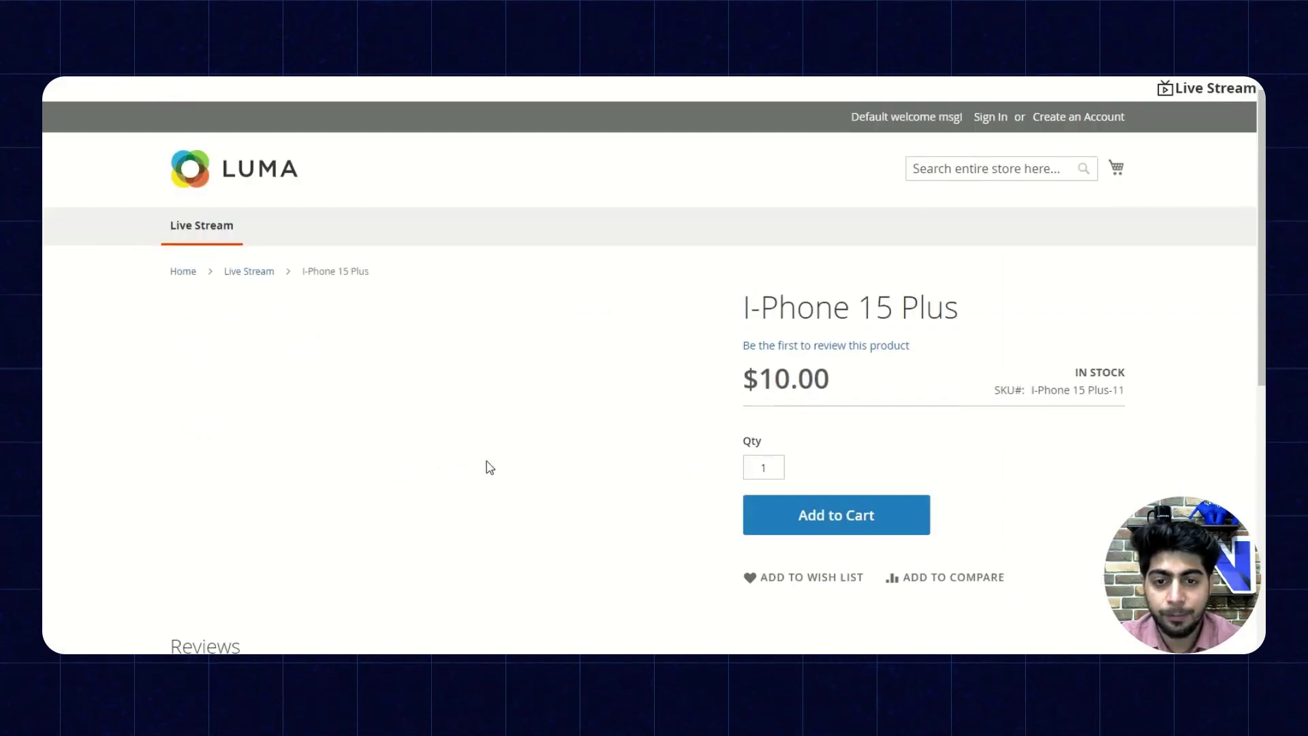
scroll(633, 434, down, 3)
click(886, 287)
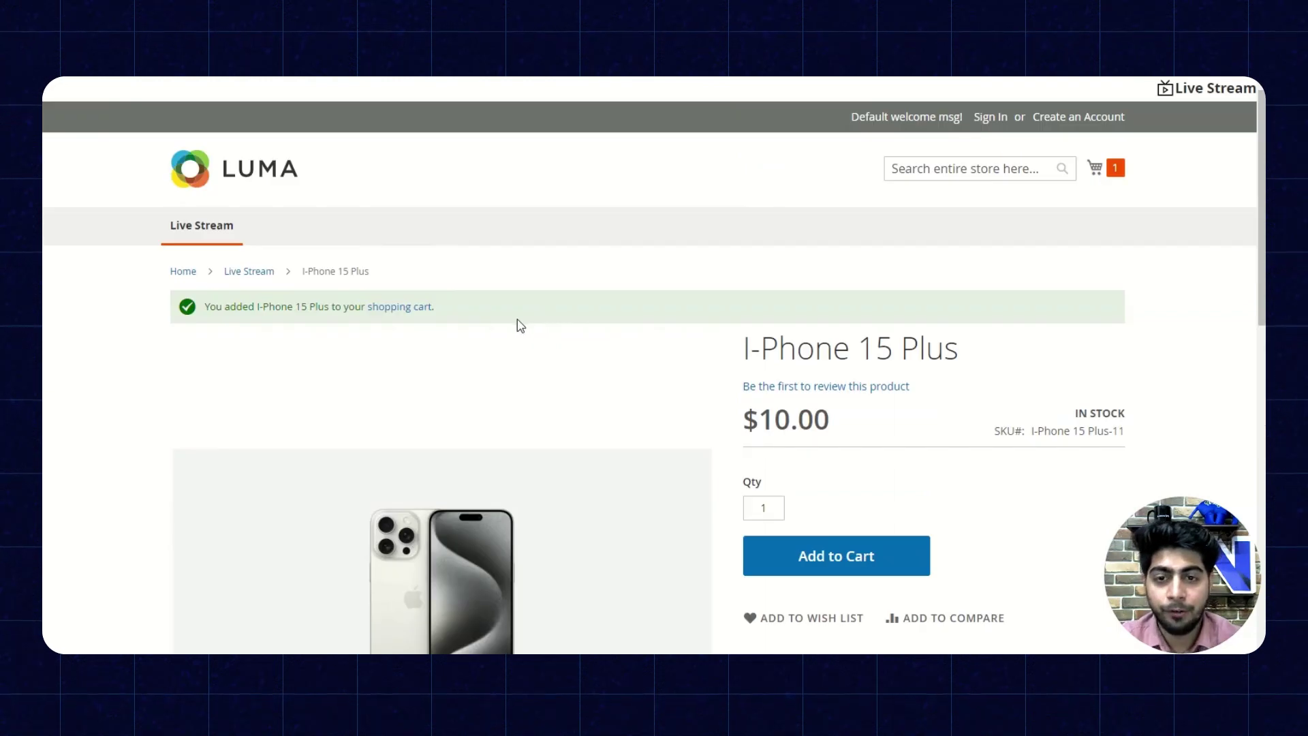